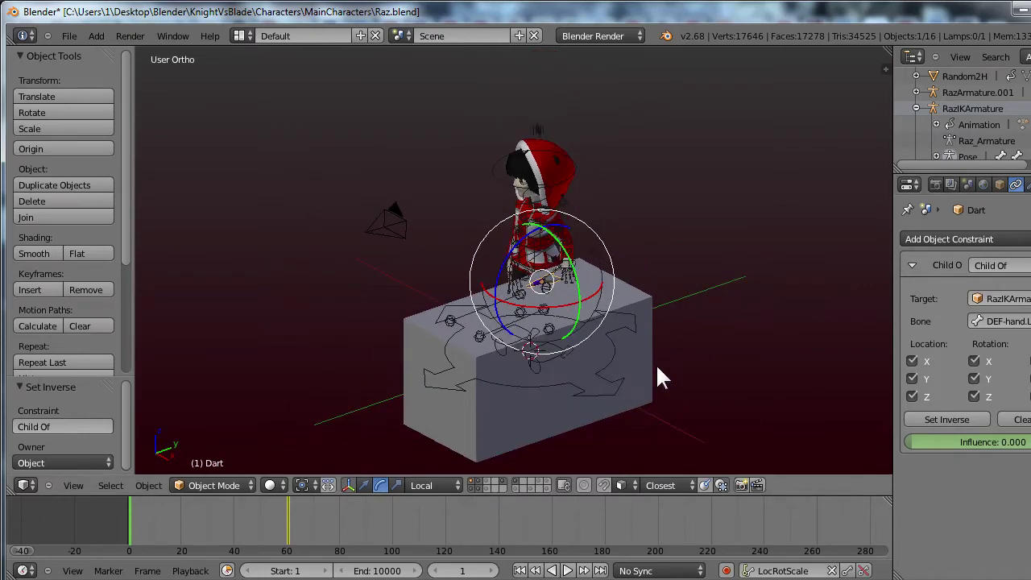
Examine the character, dart, block and target from several angles, selecting the armature's head bone.
{"action": "middle_click_drag", "start_coordinate": [657, 368], "coordinate": [732, 349]}
{"action": "middle_click_drag", "start_coordinate": [609, 369], "coordinate": [637, 305]}
{"action": "middle_click_drag", "start_coordinate": [568, 294], "coordinate": [576, 328]}
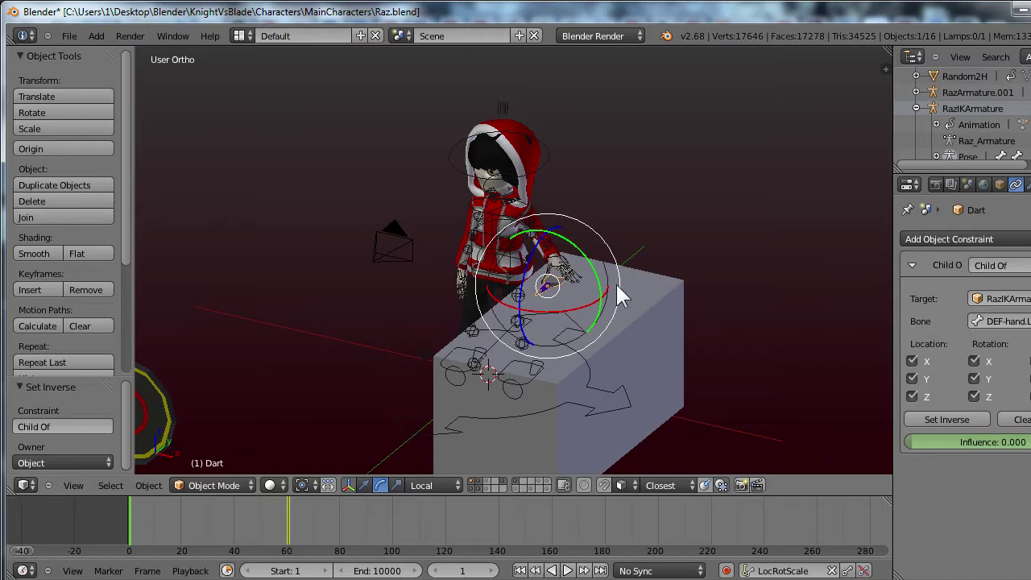
{"action": "middle_click_drag", "start_coordinate": [594, 332], "coordinate": [736, 327]}
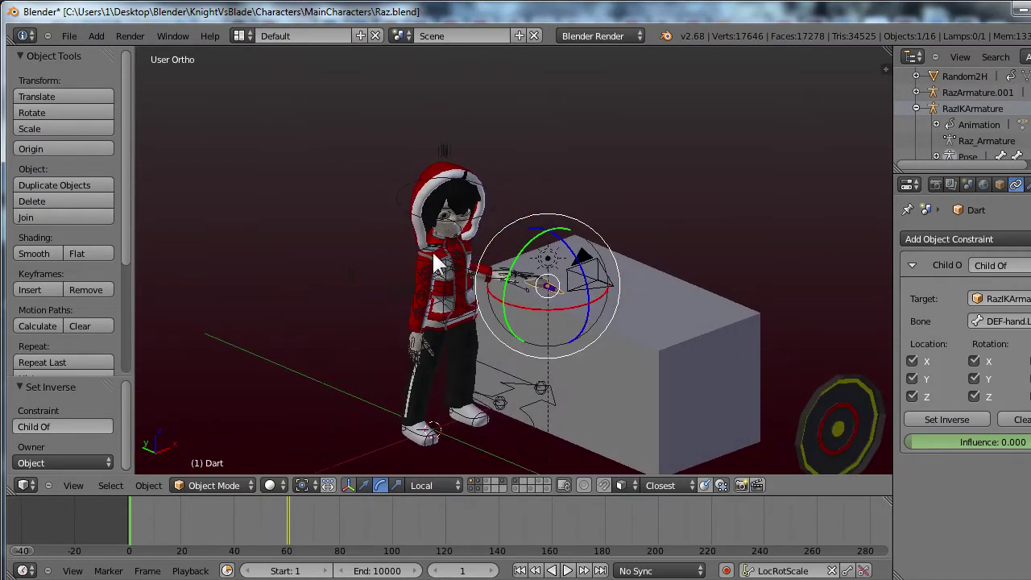
{"action": "scroll", "coordinate": [435, 211], "scroll_direction": "down", "scroll_amount": 1}
{"action": "right_click", "coordinate": [423, 201]}
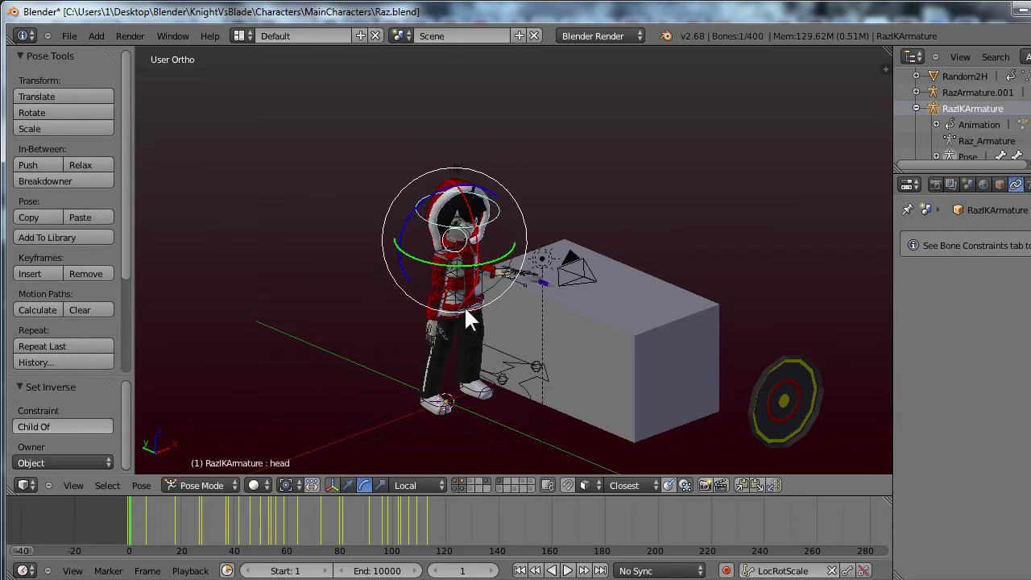
{"action": "middle_click_drag", "start_coordinate": [473, 322], "coordinate": [317, 352]}
{"action": "scroll", "coordinate": [392, 430], "scroll_direction": "up", "scroll_amount": 5}
{"action": "scroll", "coordinate": [391, 430], "scroll_direction": "down", "scroll_amount": 4}
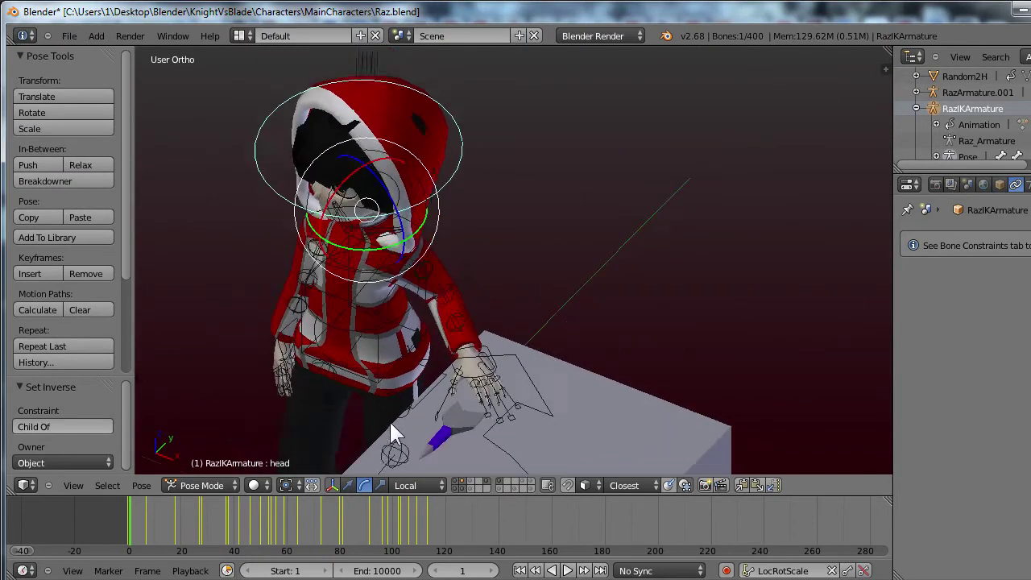
{"action": "middle_click_drag", "start_coordinate": [391, 430], "coordinate": [588, 350]}
{"action": "scroll", "coordinate": [445, 398], "scroll_direction": "down", "scroll_amount": 3}
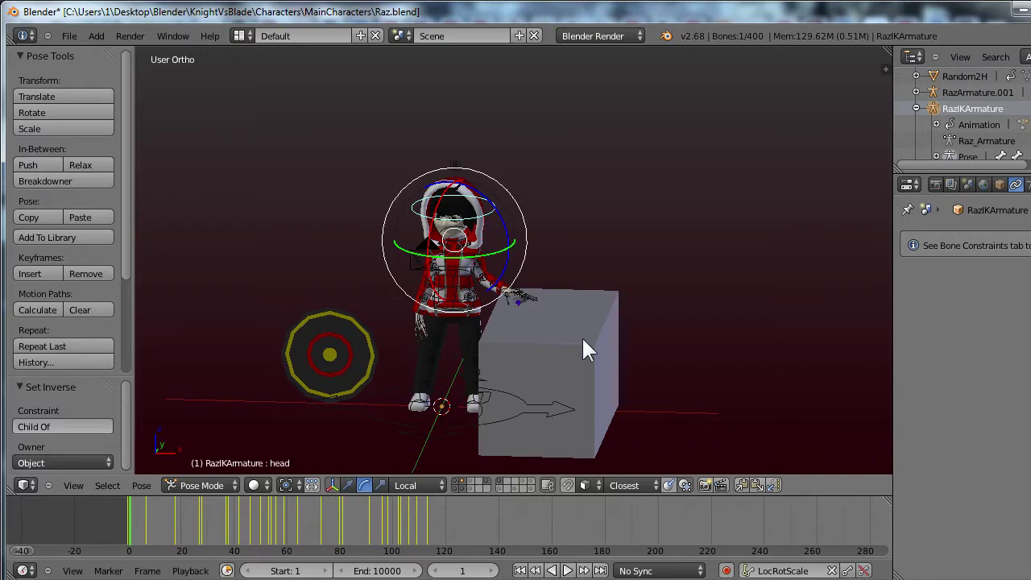
{"action": "middle_click_drag", "start_coordinate": [603, 335], "coordinate": [610, 356]}
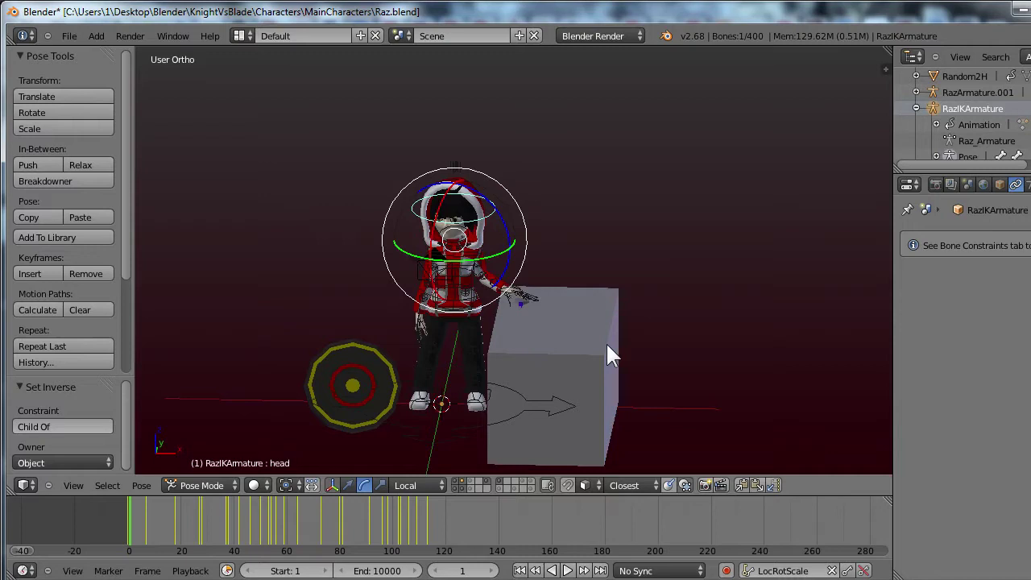
{"action": "middle_click_drag", "start_coordinate": [608, 333], "coordinate": [573, 335]}
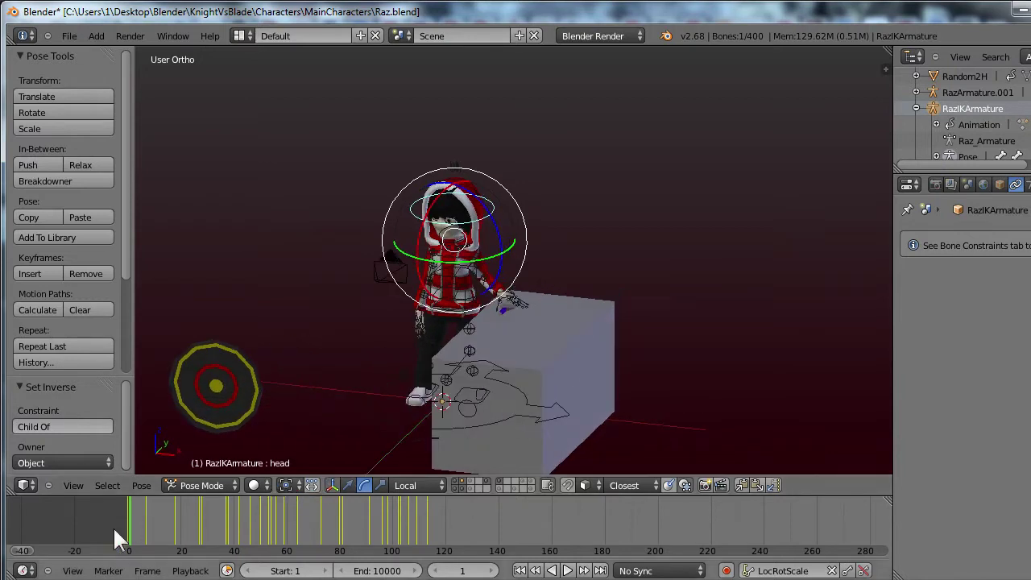
Hide the armature's layer, play the dart-throwing animation and return to the first frame.
{"action": "left_click", "coordinate": [461, 482]}
{"action": "middle_click_drag", "start_coordinate": [502, 375], "coordinate": [614, 320]}
{"action": "scroll", "coordinate": [600, 394], "scroll_direction": "up", "scroll_amount": 1}
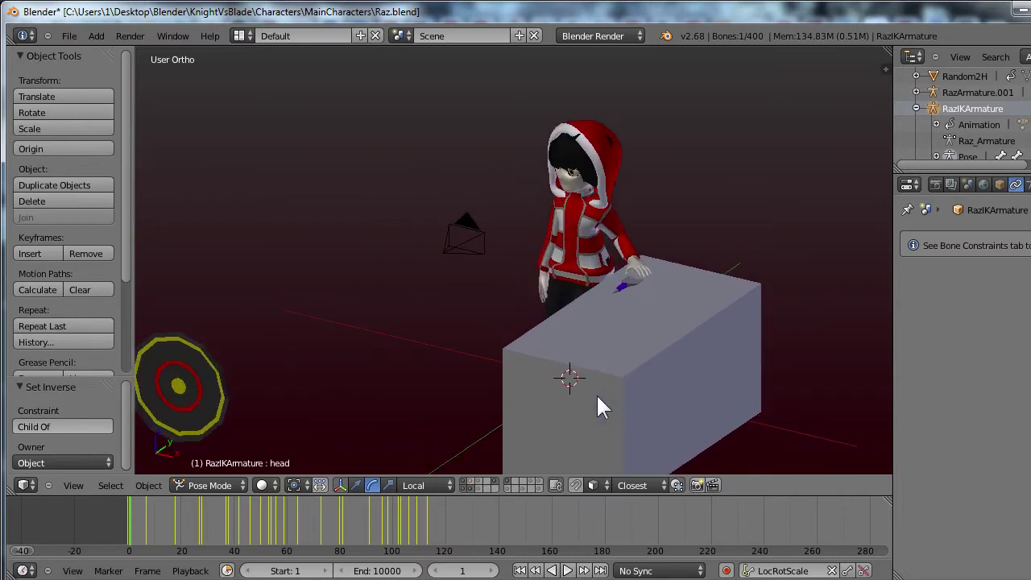
{"action": "left_click", "coordinate": [568, 570]}
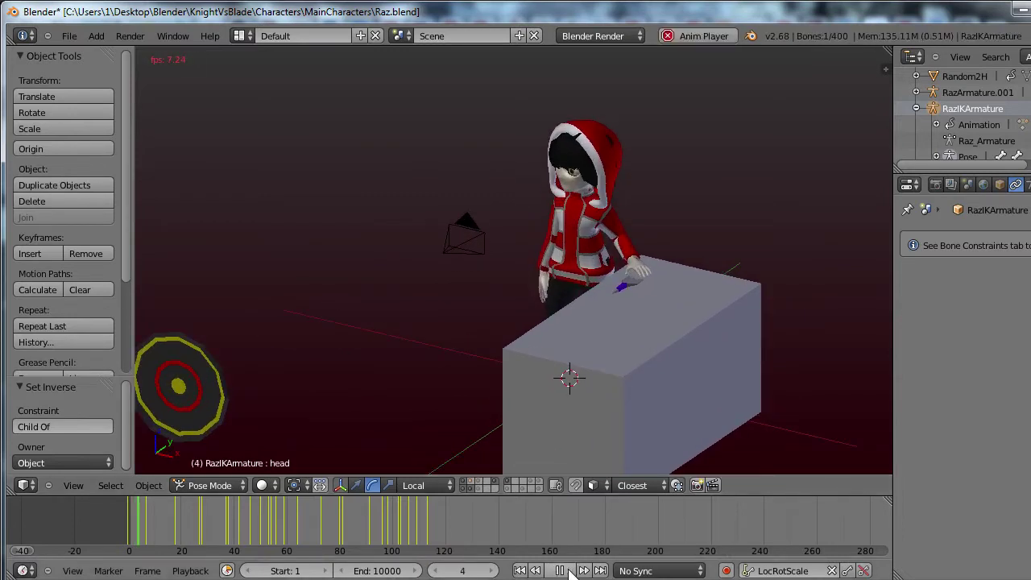
{"action": "middle_click_drag", "start_coordinate": [612, 407], "coordinate": [613, 393]}
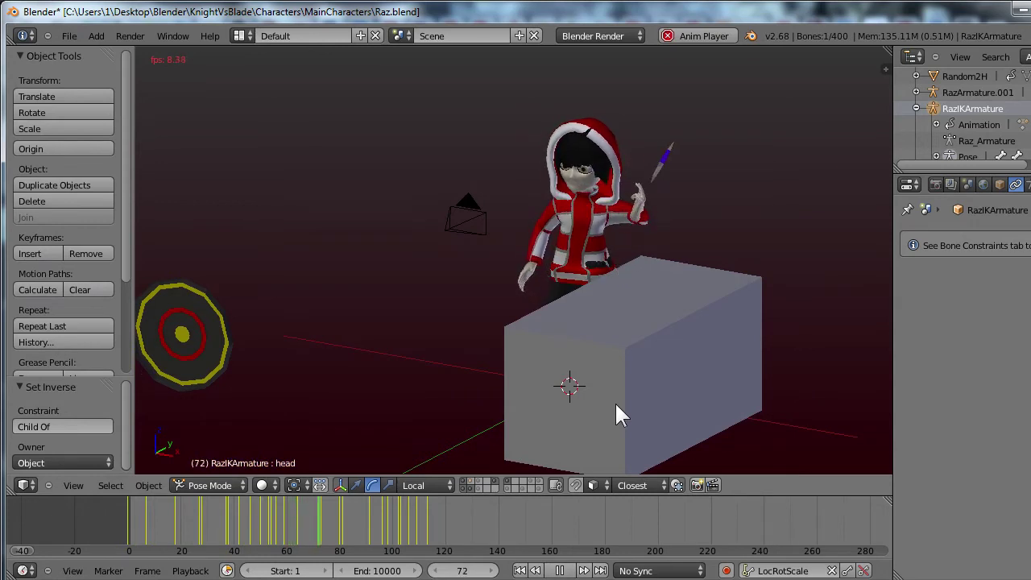
{"action": "left_click", "coordinate": [560, 571]}
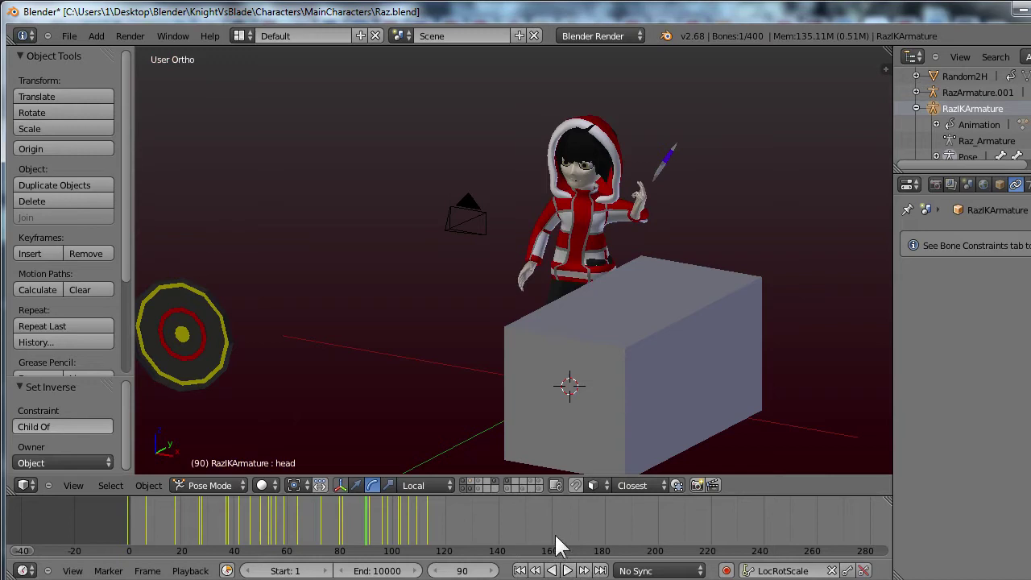
{"action": "left_click", "coordinate": [520, 571]}
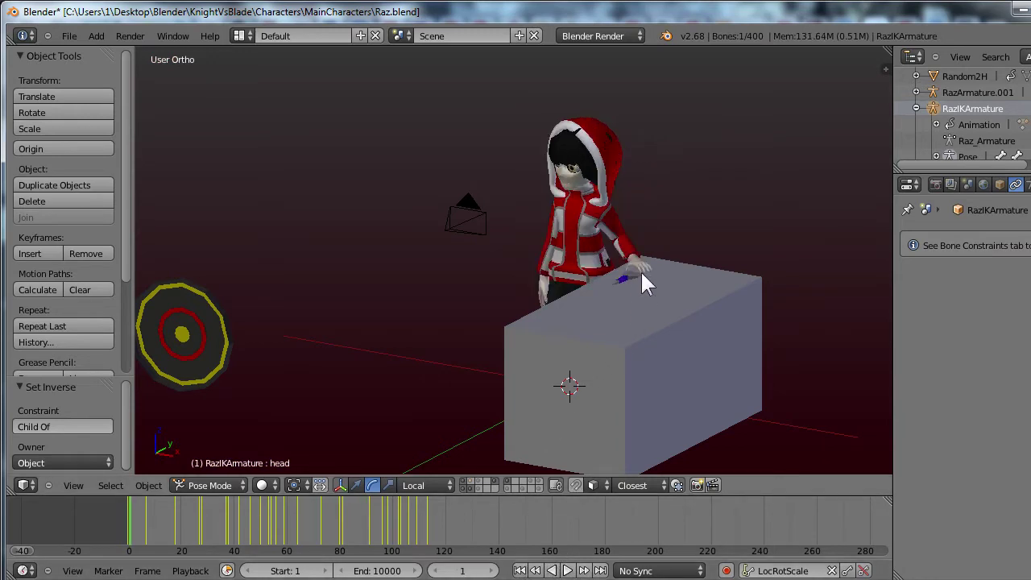
Remove the dart's Child Of influence keyframes at frames 60 and 61 and delete the constraint.
{"action": "right_click", "coordinate": [626, 276]}
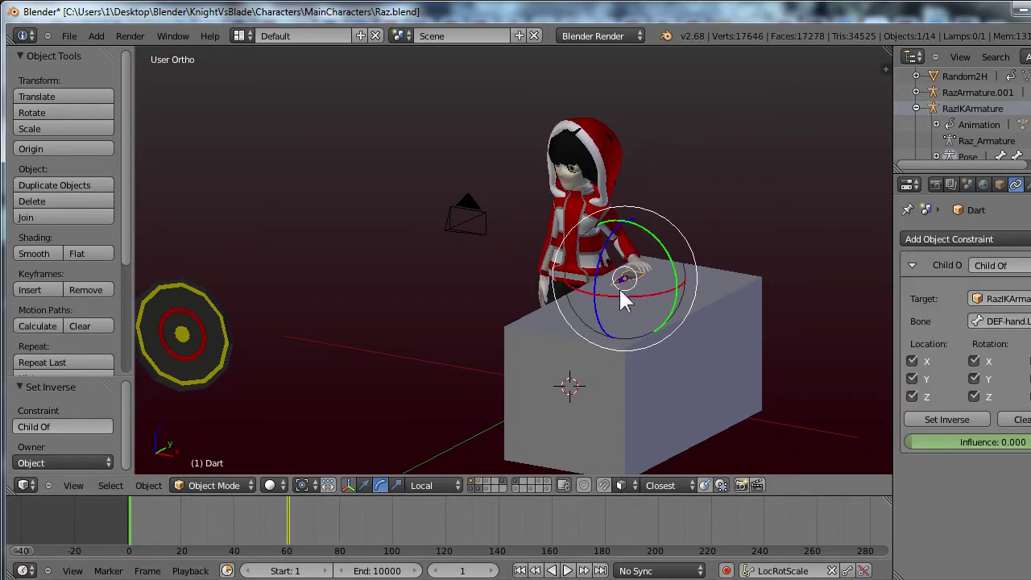
{"action": "left_click", "coordinate": [289, 540]}
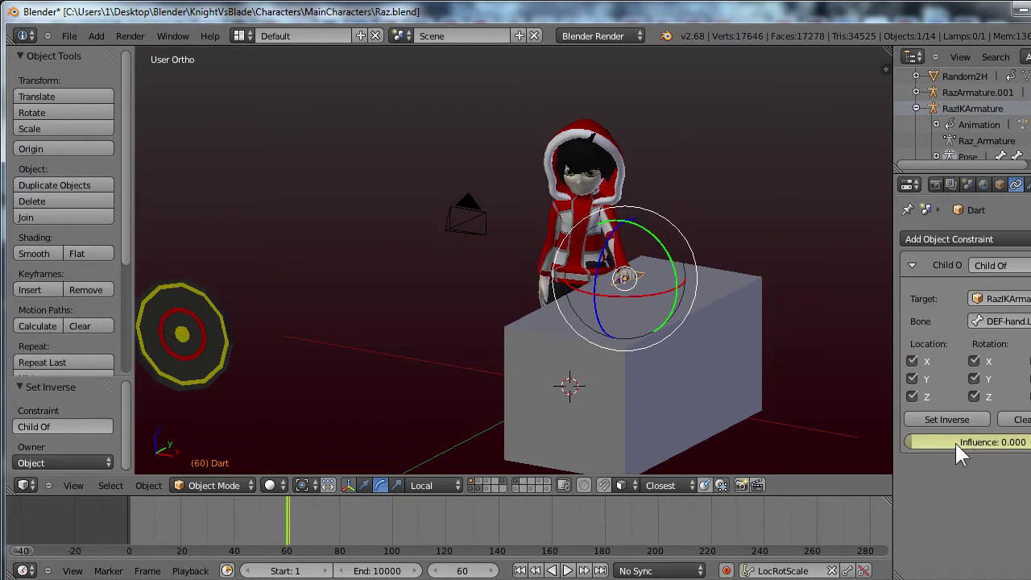
{"action": "key", "text": "alt+i"}
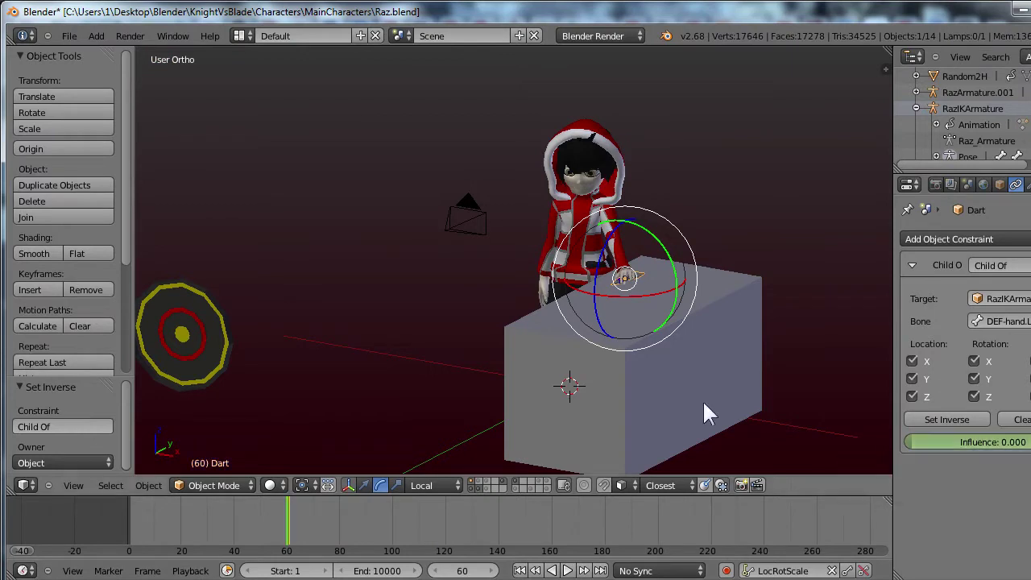
{"action": "key", "text": "Right"}
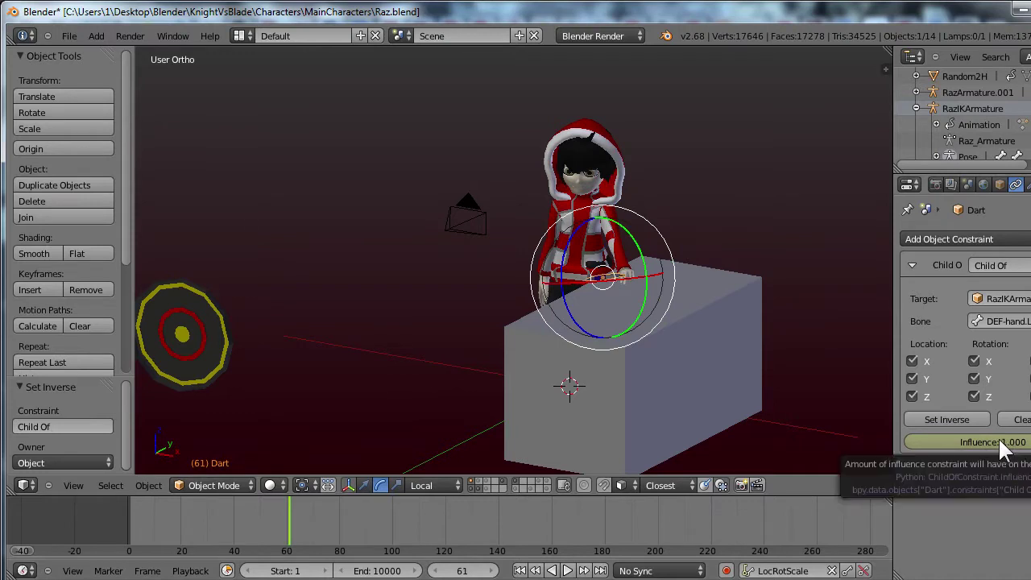
{"action": "key", "text": "shift+alt+i"}
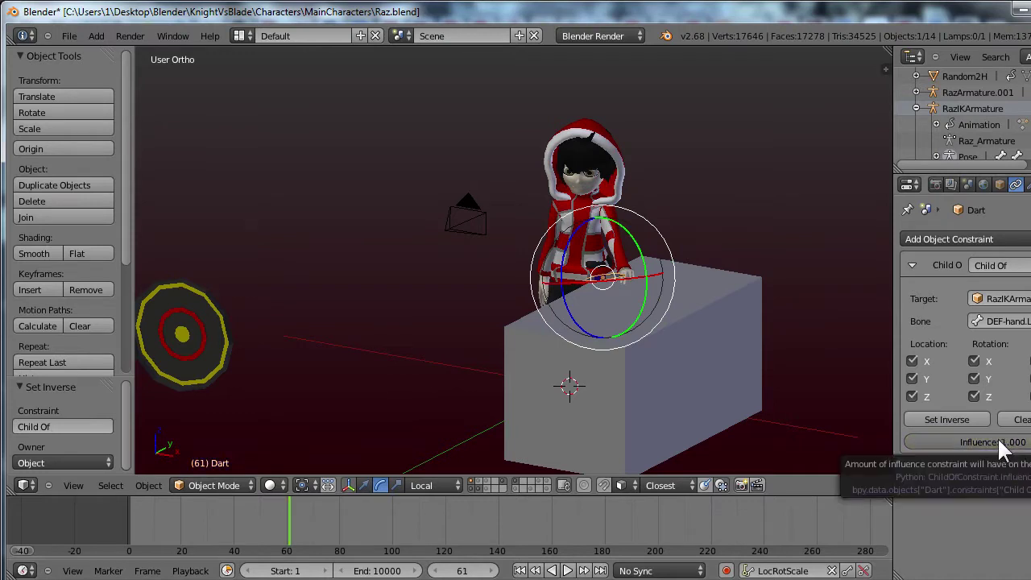
{"action": "left_click", "coordinate": [519, 570]}
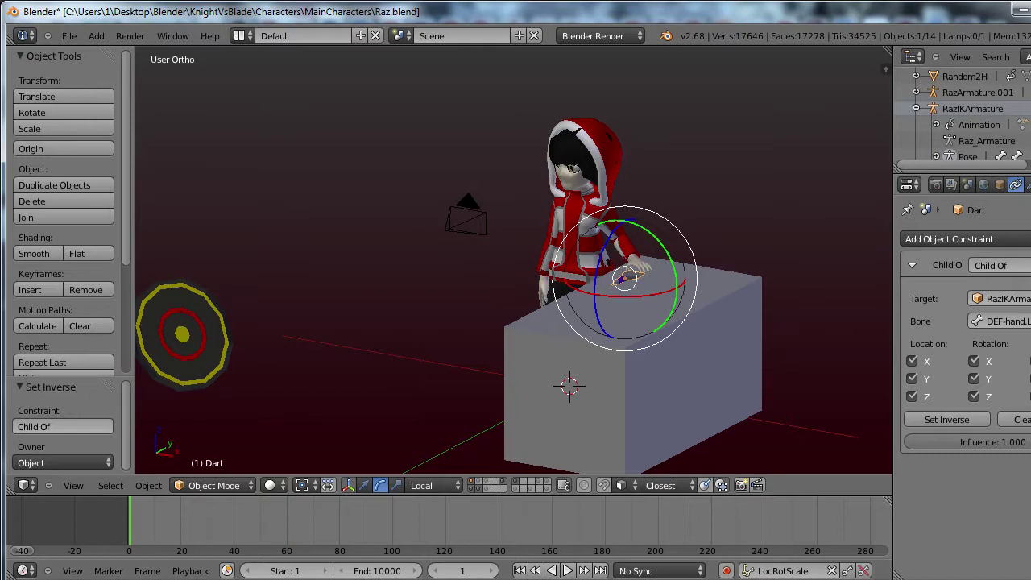
{"action": "key", "text": "x"}
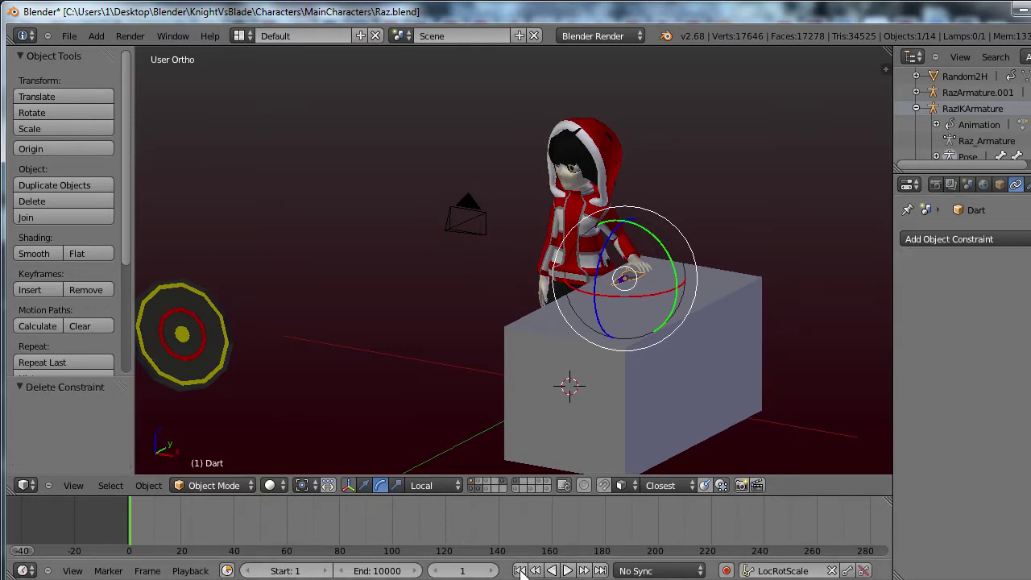
Play the animation with everything deselected to check the dart's behaviour without a constraint.
{"action": "left_click", "coordinate": [567, 571]}
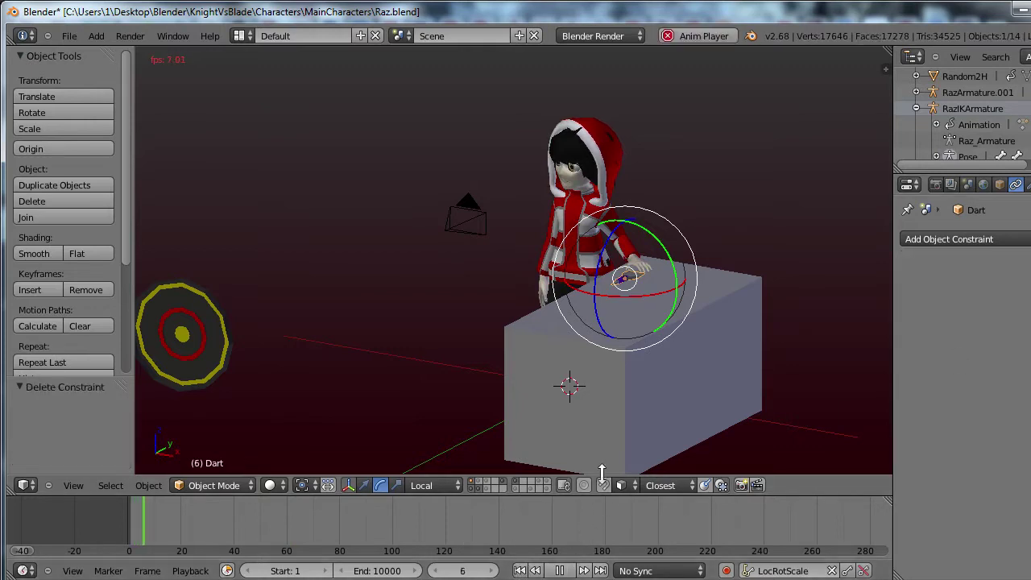
{"action": "key", "text": "a"}
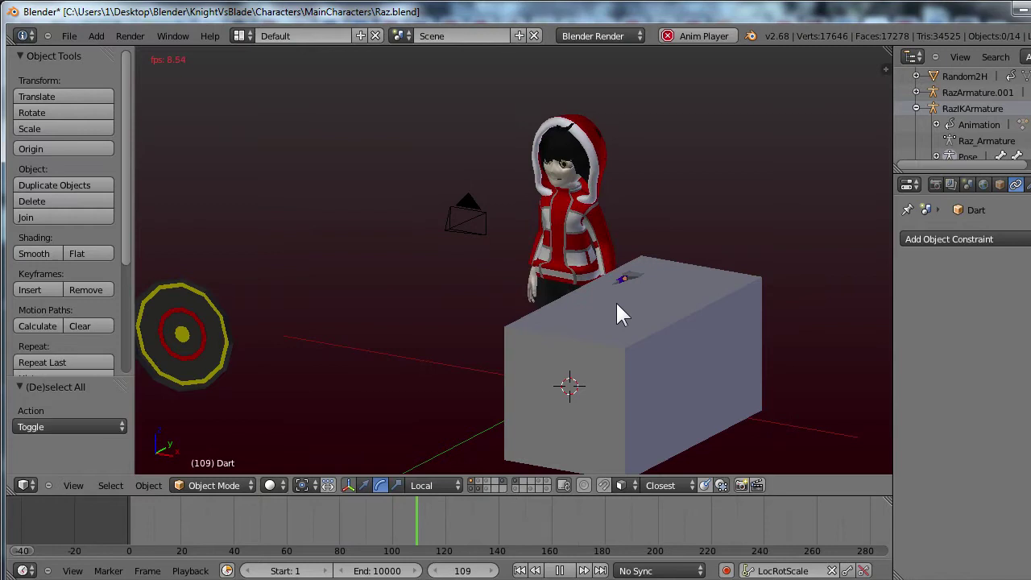
{"action": "left_click", "coordinate": [559, 570]}
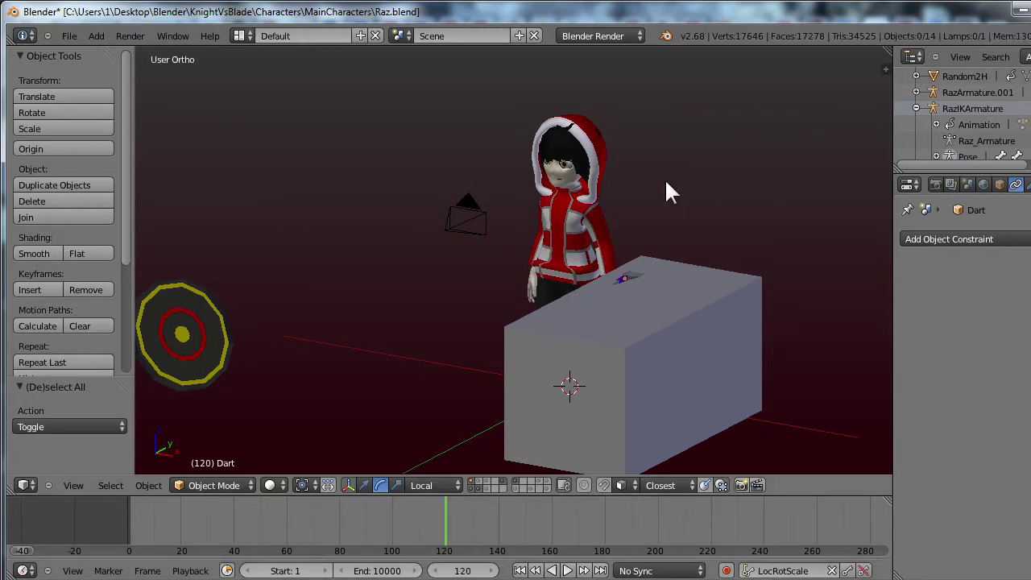
Select the dart on the block and return the animation to frame 1.
{"action": "right_click", "coordinate": [629, 278]}
{"action": "right_click", "coordinate": [625, 277]}
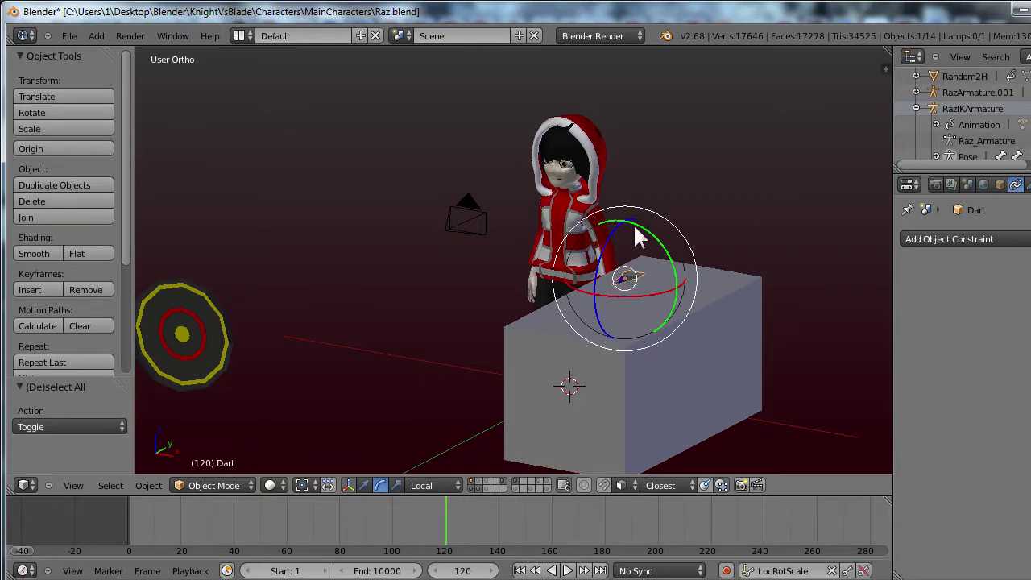
{"action": "middle_click_drag", "start_coordinate": [635, 224], "coordinate": [568, 271]}
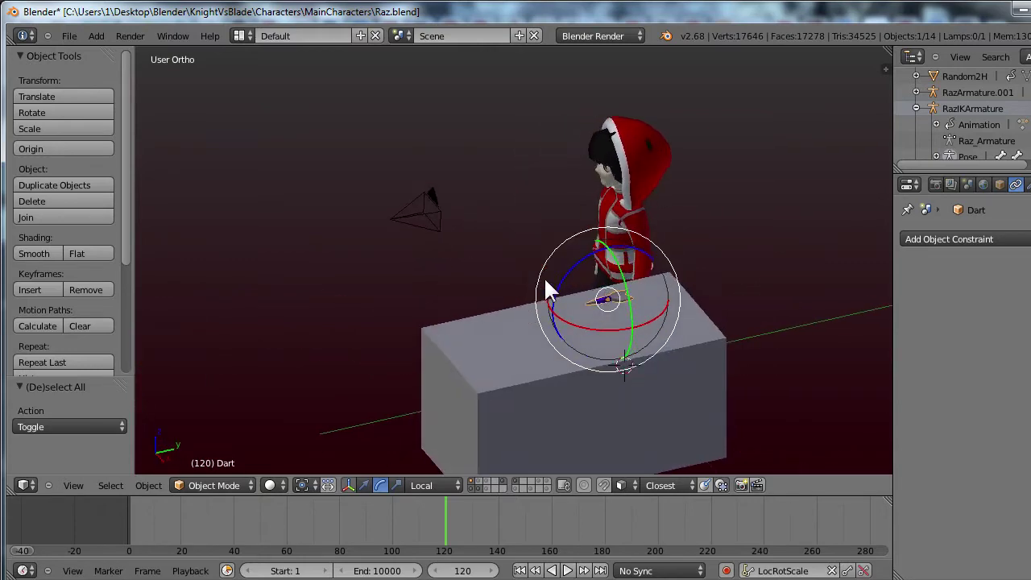
{"action": "scroll", "coordinate": [543, 276], "scroll_direction": "up", "scroll_amount": 3}
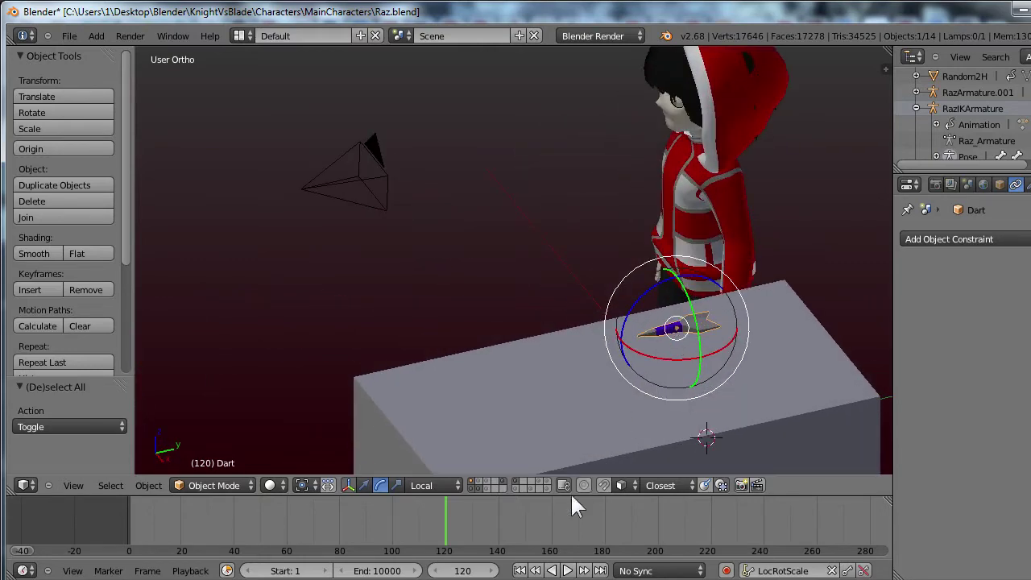
{"action": "left_click", "coordinate": [519, 570]}
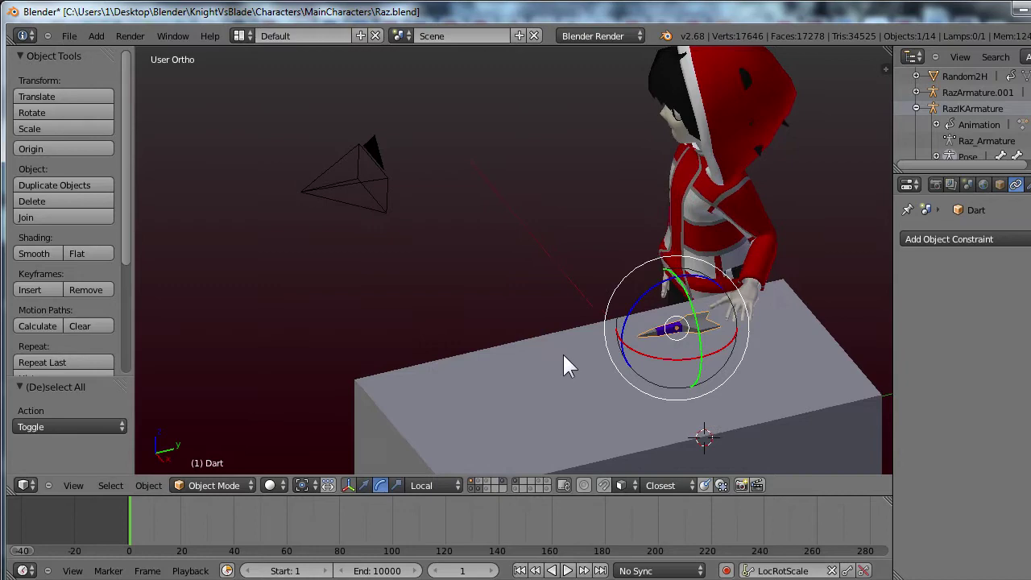
{"action": "middle_click_drag", "start_coordinate": [564, 354], "coordinate": [682, 332]}
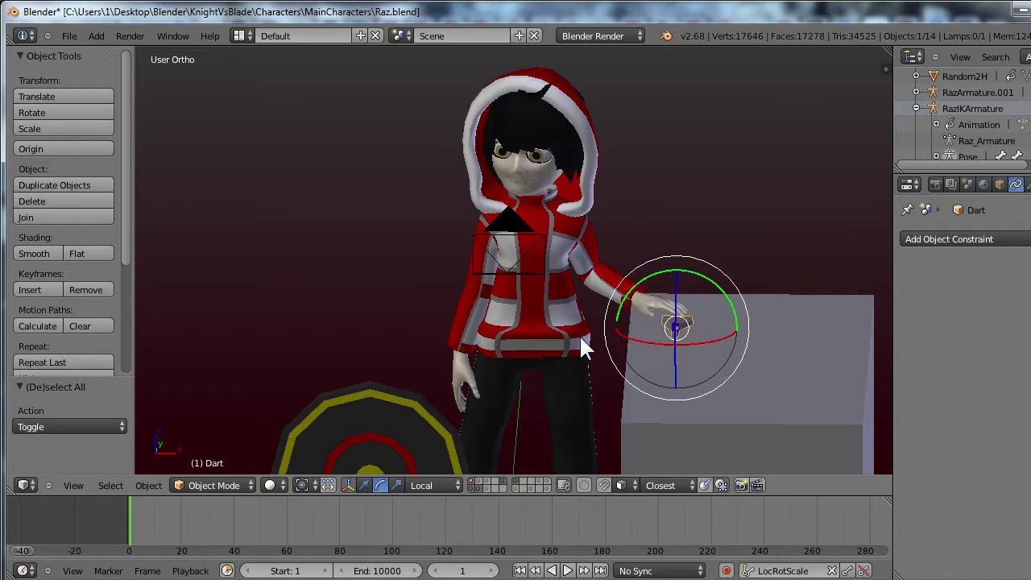
{"action": "scroll", "coordinate": [647, 301], "scroll_direction": "up", "scroll_amount": 1}
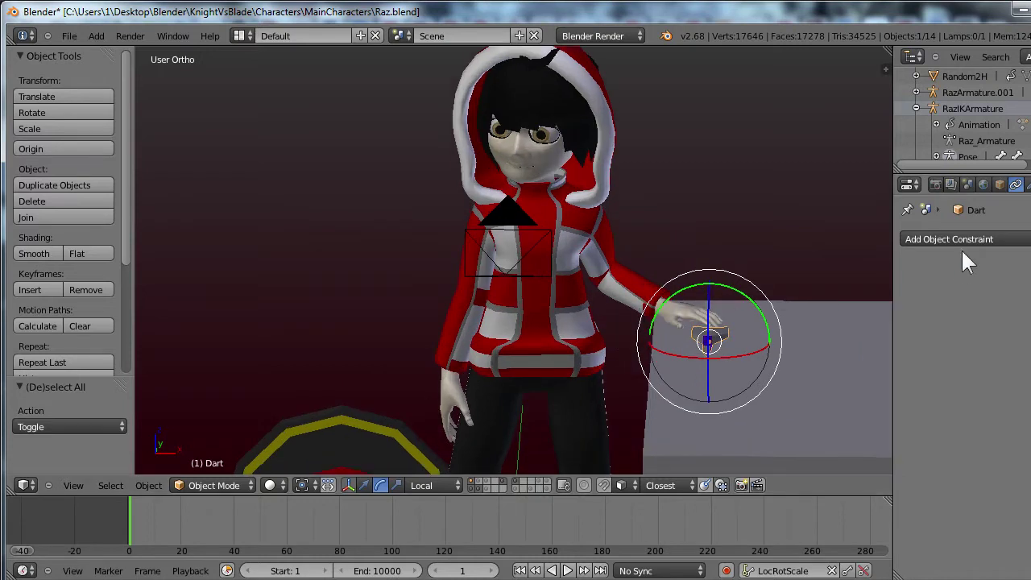
Show the armature's layer again and add a Child Of object constraint to the dart.
{"action": "left_click", "coordinate": [913, 185]}
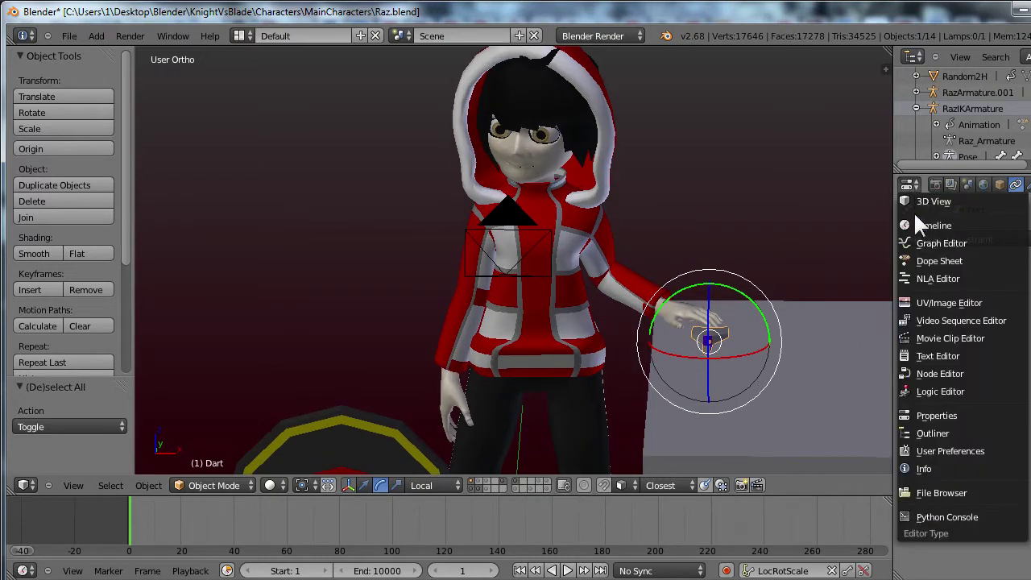
{"action": "left_click", "coordinate": [948, 414]}
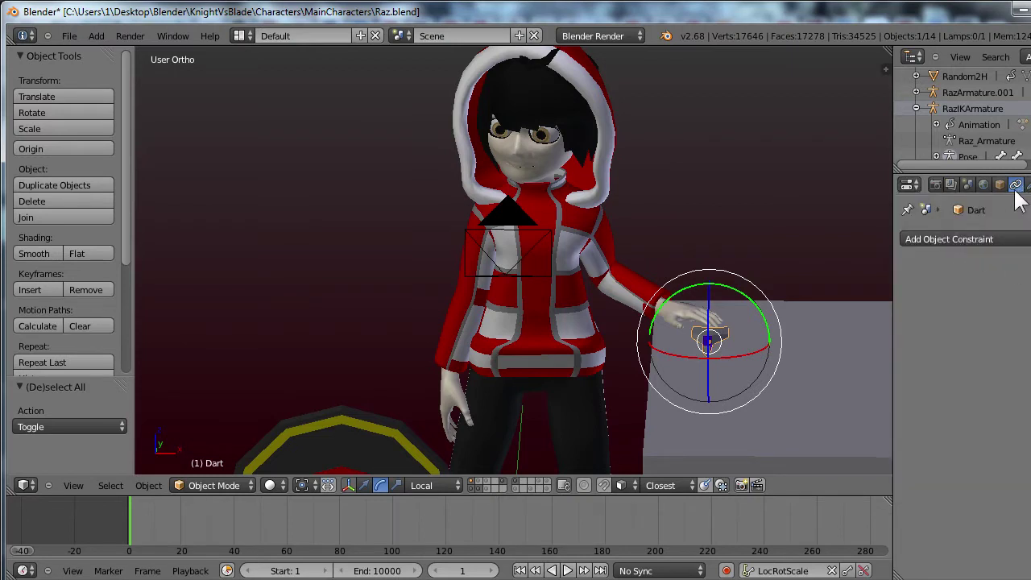
{"action": "middle_click_drag", "start_coordinate": [752, 345], "coordinate": [728, 369]}
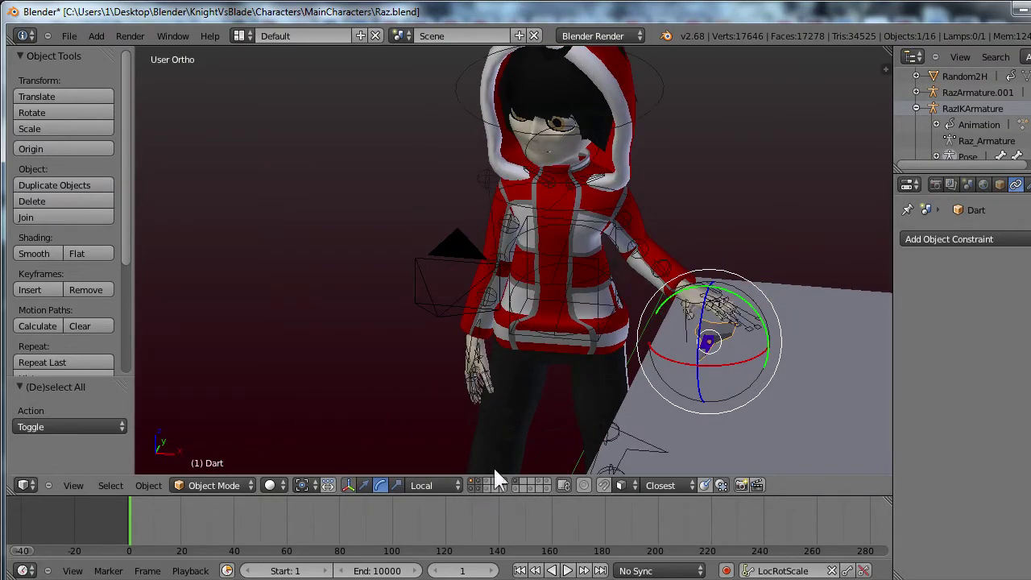
{"action": "left_click", "coordinate": [994, 239]}
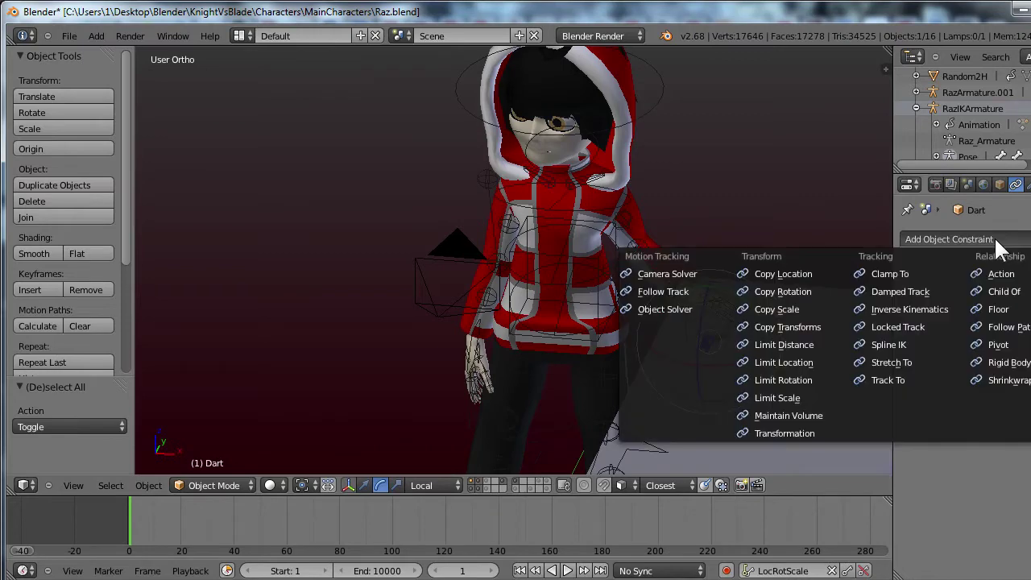
{"action": "left_click", "coordinate": [1004, 292]}
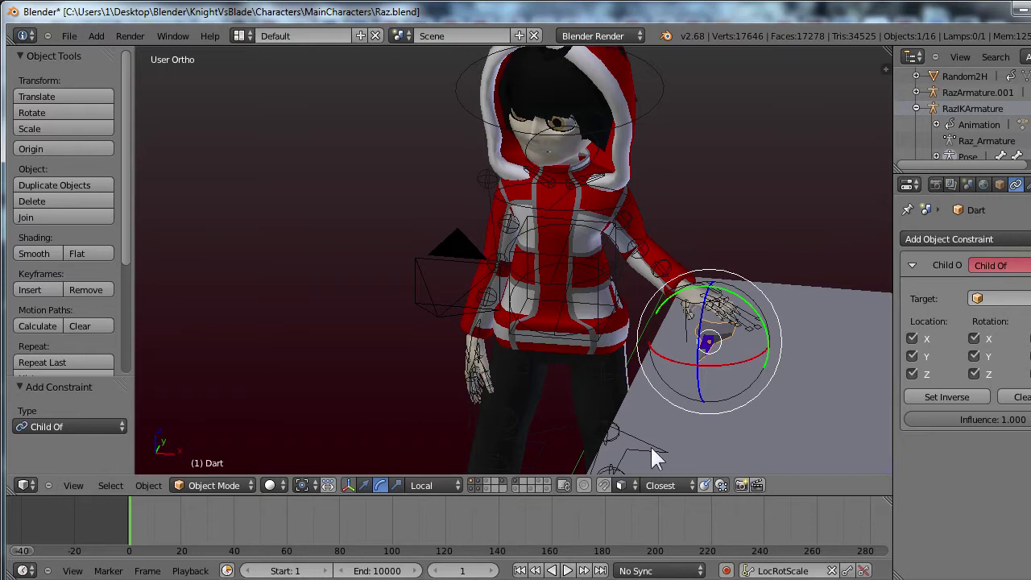
Set the target of the dart's Child Of constraint to RazIKArmature.
{"action": "left_click", "coordinate": [994, 299]}
{"action": "type", "text": "raz"}
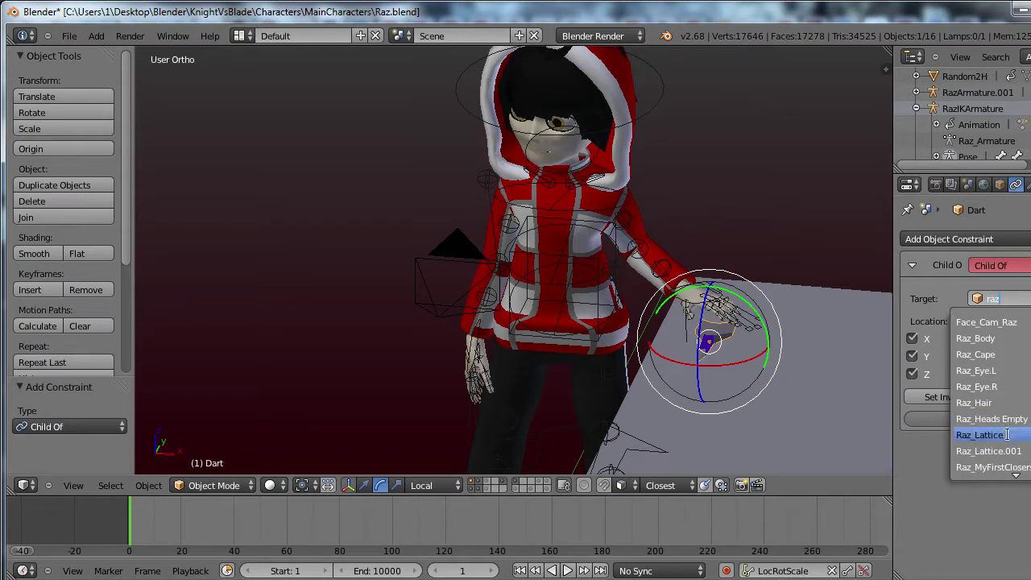
{"action": "scroll", "coordinate": [1022, 450], "scroll_direction": "down", "scroll_amount": 3}
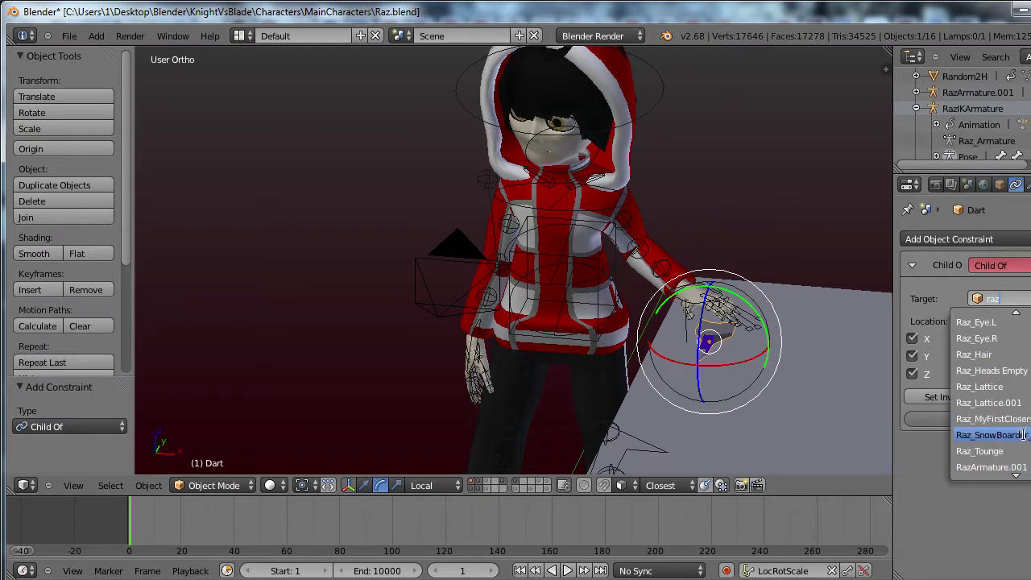
{"action": "scroll", "coordinate": [1024, 459], "scroll_direction": "down", "scroll_amount": 2}
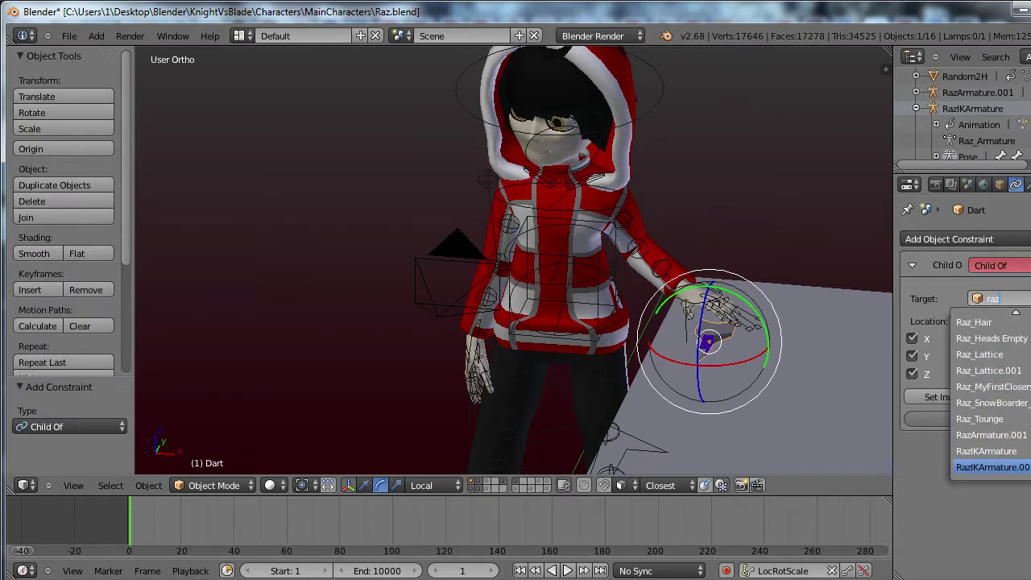
{"action": "left_click", "coordinate": [1019, 452]}
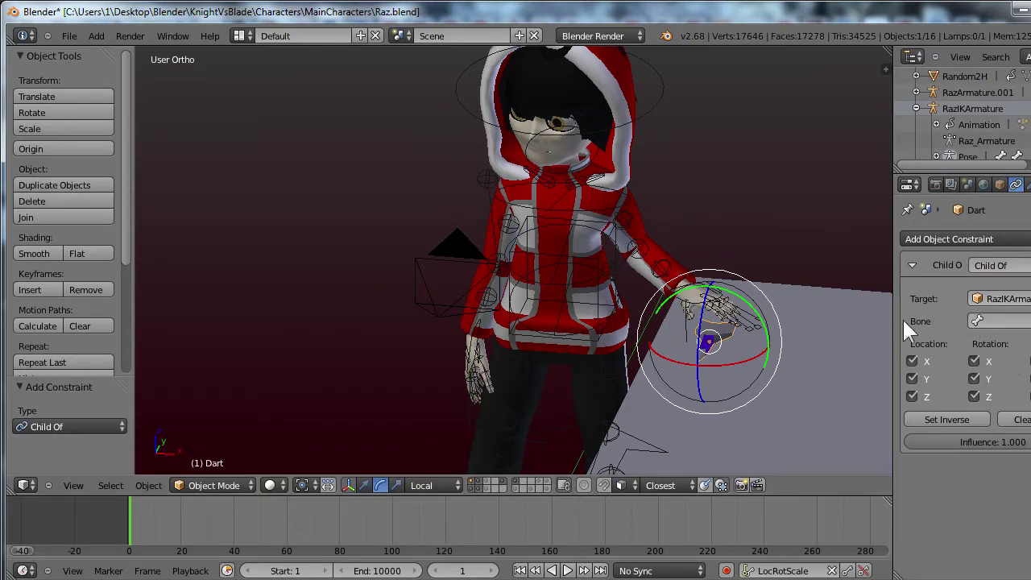
Choose the first DEF-f_index.01.L bone as the dart's Child Of bone and set the constraint's inverse.
{"action": "left_click", "coordinate": [1017, 322]}
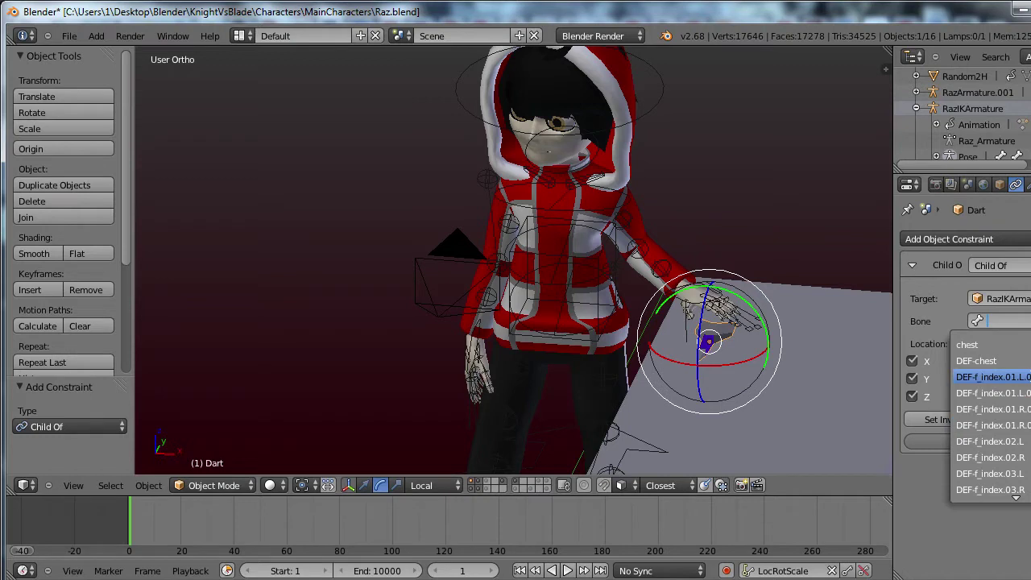
{"action": "left_click", "coordinate": [993, 376]}
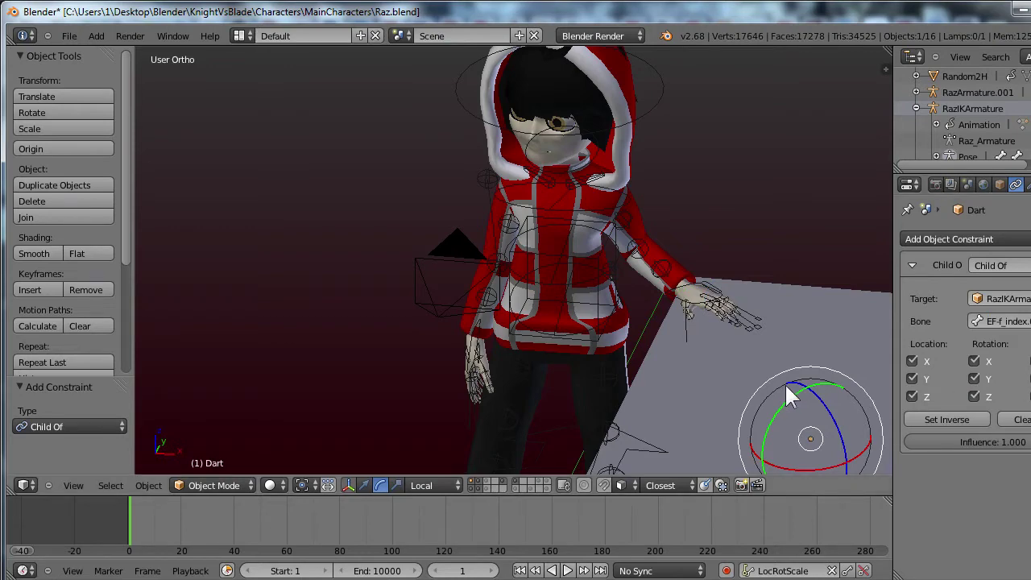
{"action": "middle_click_drag", "start_coordinate": [787, 392], "coordinate": [769, 374]}
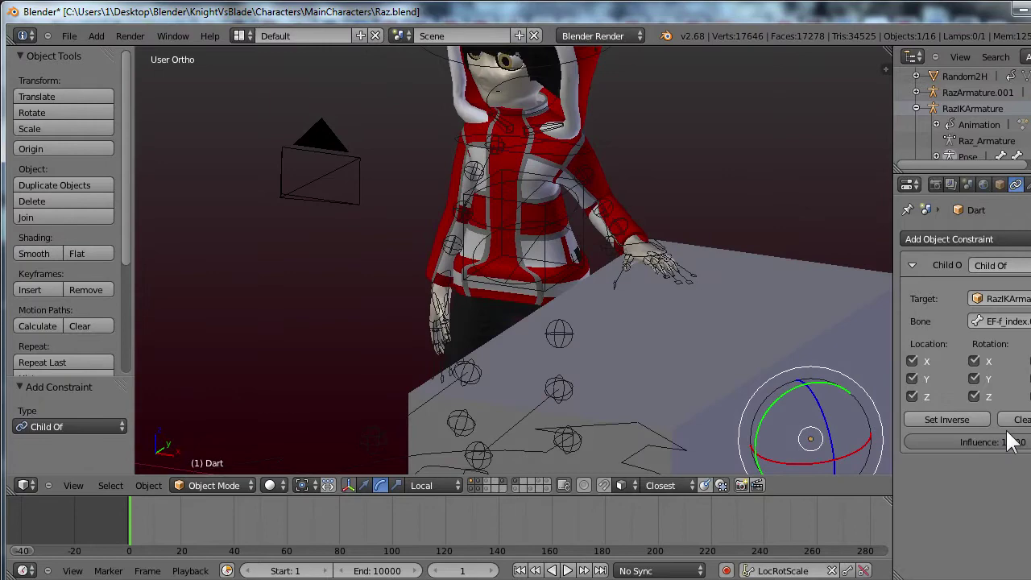
{"action": "left_click", "coordinate": [951, 418]}
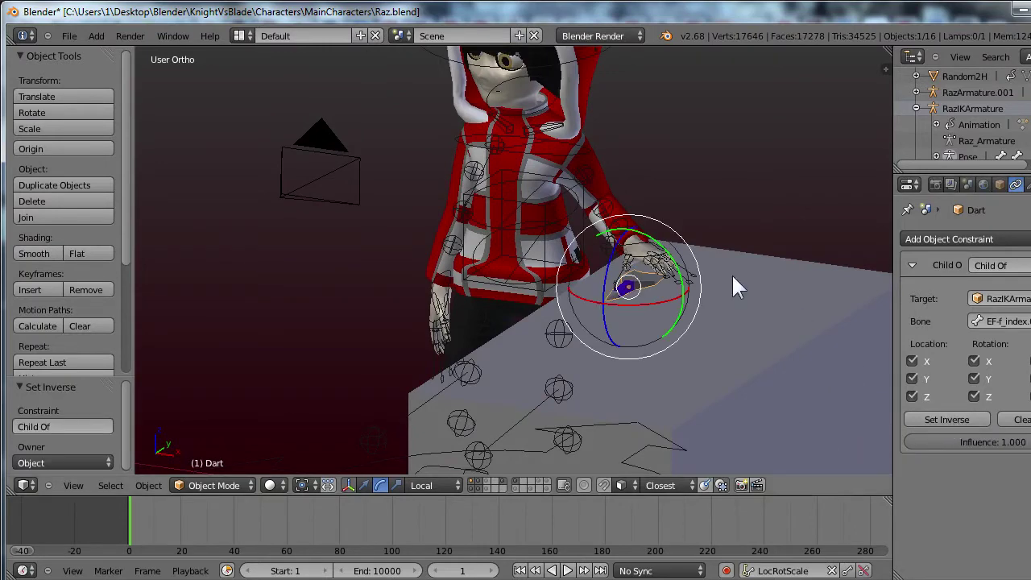
Play the animation to check how the dart follows the hand, stop it and return to frame 1.
{"action": "middle_click_drag", "start_coordinate": [731, 278], "coordinate": [562, 532]}
{"action": "left_click", "coordinate": [568, 571]}
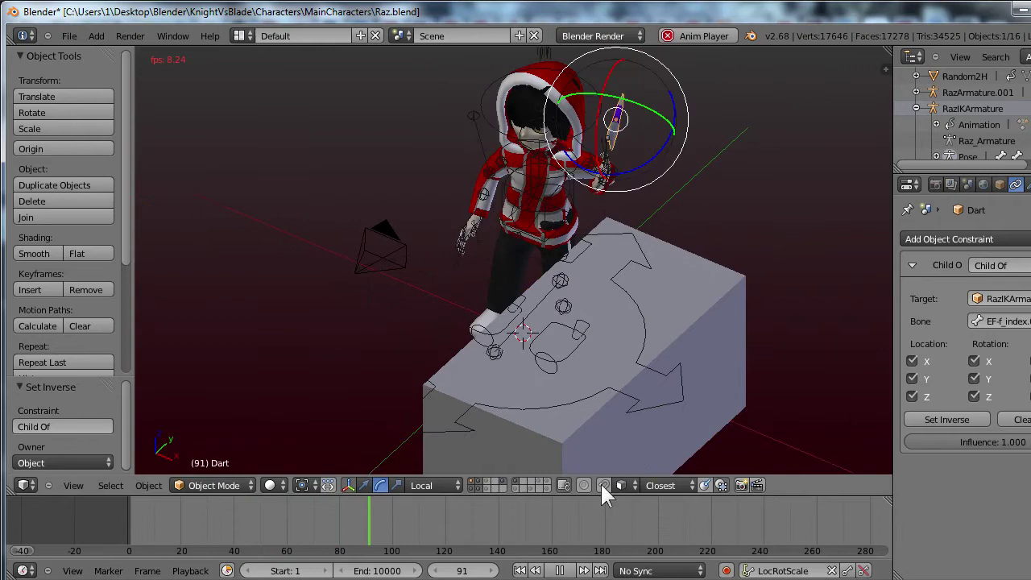
{"action": "left_click", "coordinate": [561, 571]}
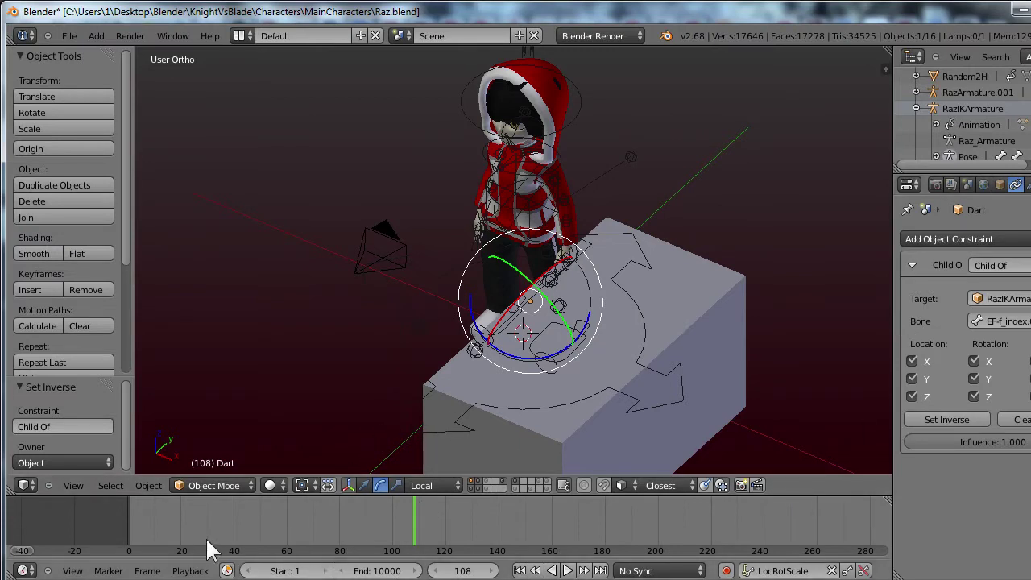
{"action": "left_click", "coordinate": [520, 570]}
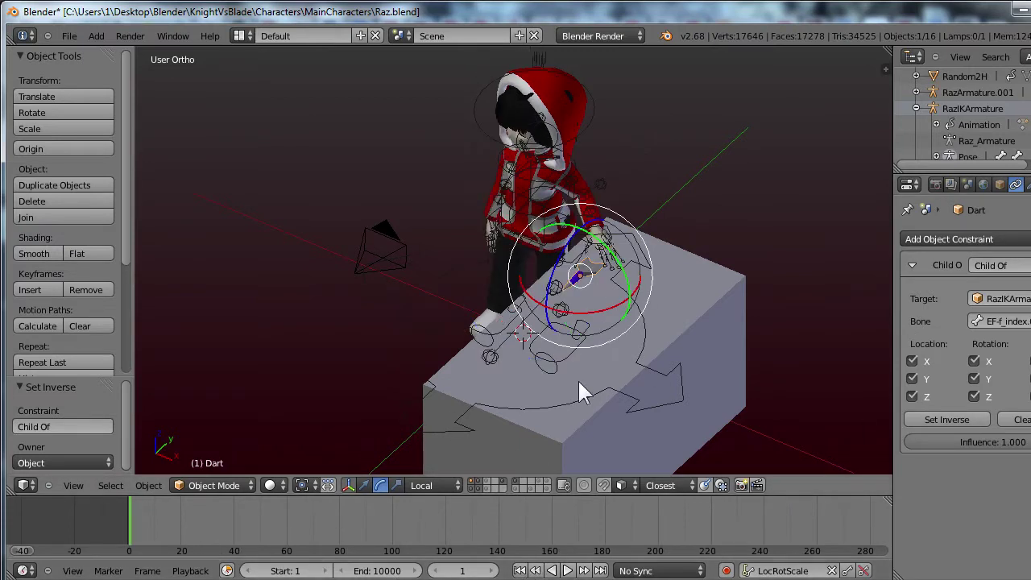
Test the dart's Child Of constraint with X, Y and Z rotation disabled, setting the inverse again and playing the animation.
{"action": "middle_click_drag", "start_coordinate": [613, 322], "coordinate": [613, 328]}
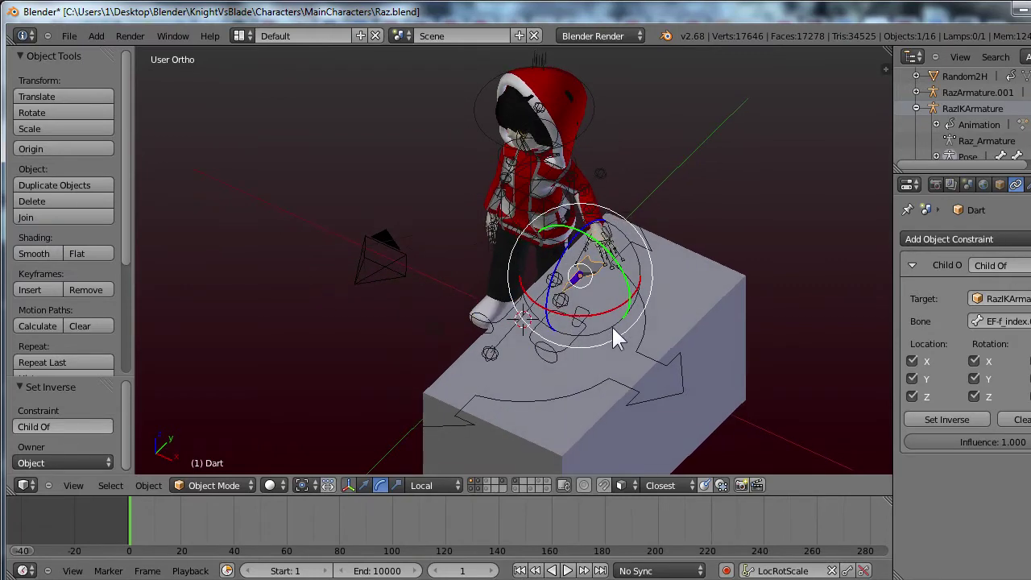
{"action": "middle_click_drag", "start_coordinate": [621, 288], "coordinate": [617, 292]}
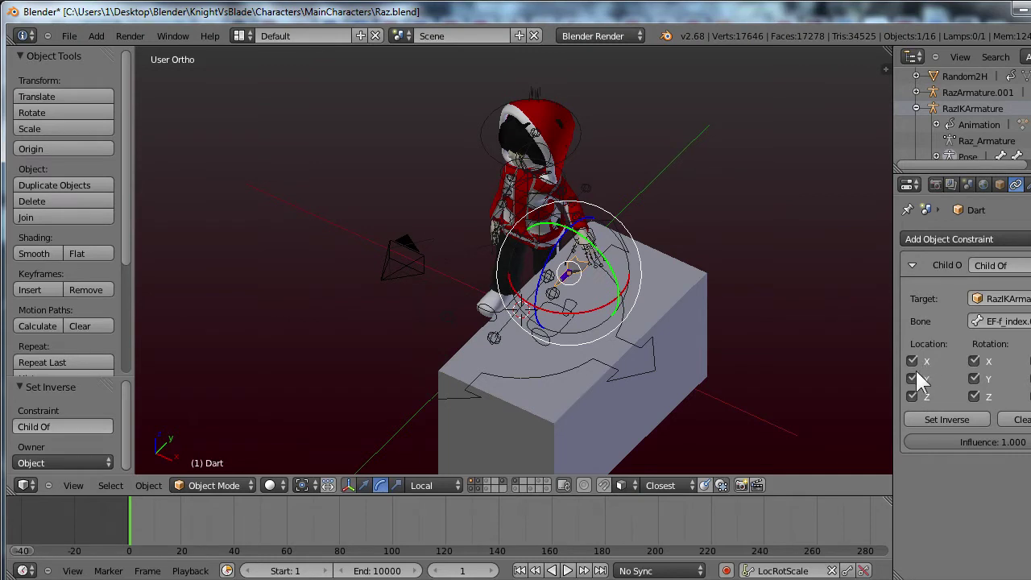
{"action": "left_click", "coordinate": [973, 361]}
{"action": "left_click", "coordinate": [973, 378]}
{"action": "left_click", "coordinate": [974, 396]}
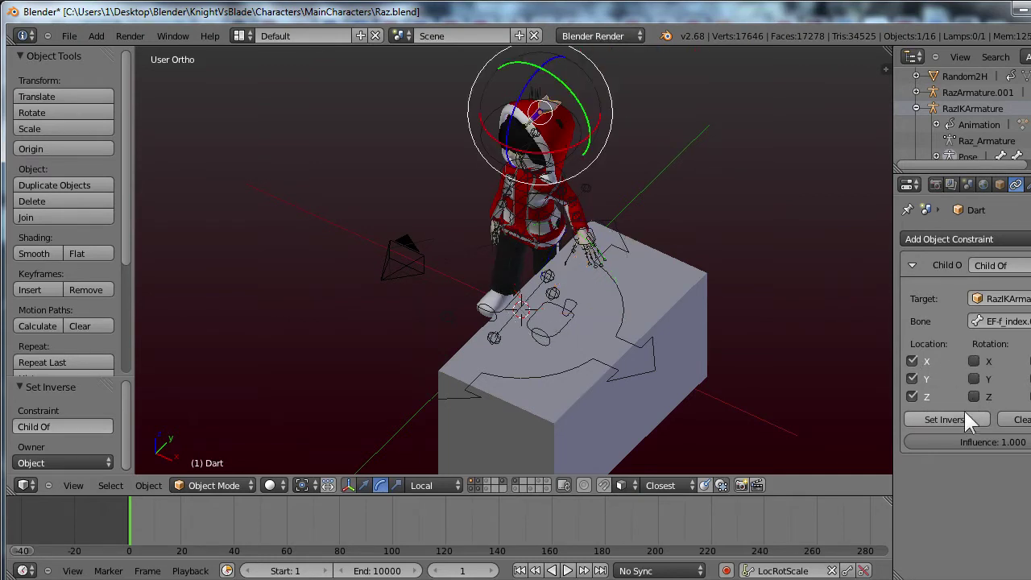
{"action": "left_click", "coordinate": [956, 415]}
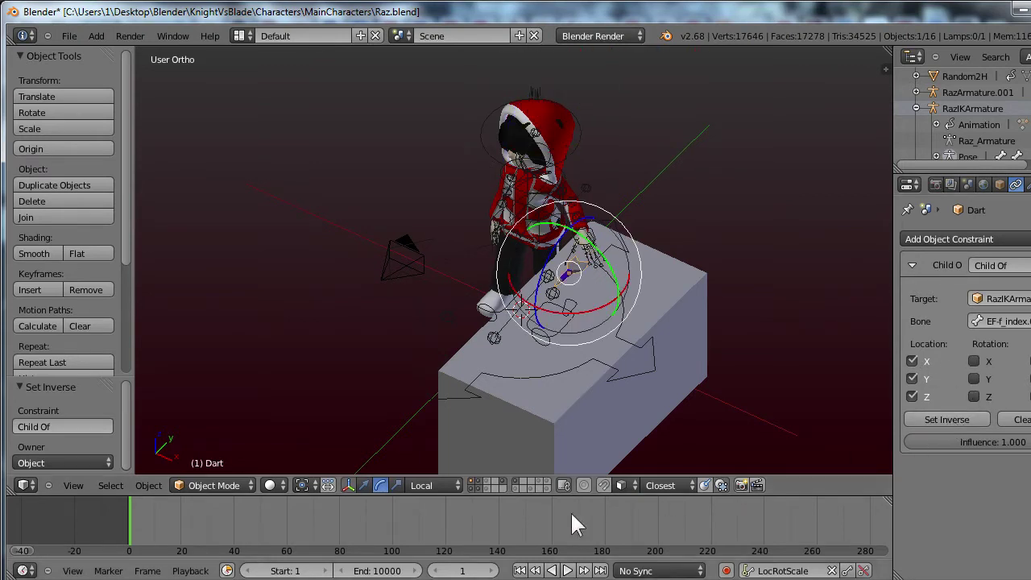
{"action": "left_click", "coordinate": [569, 570]}
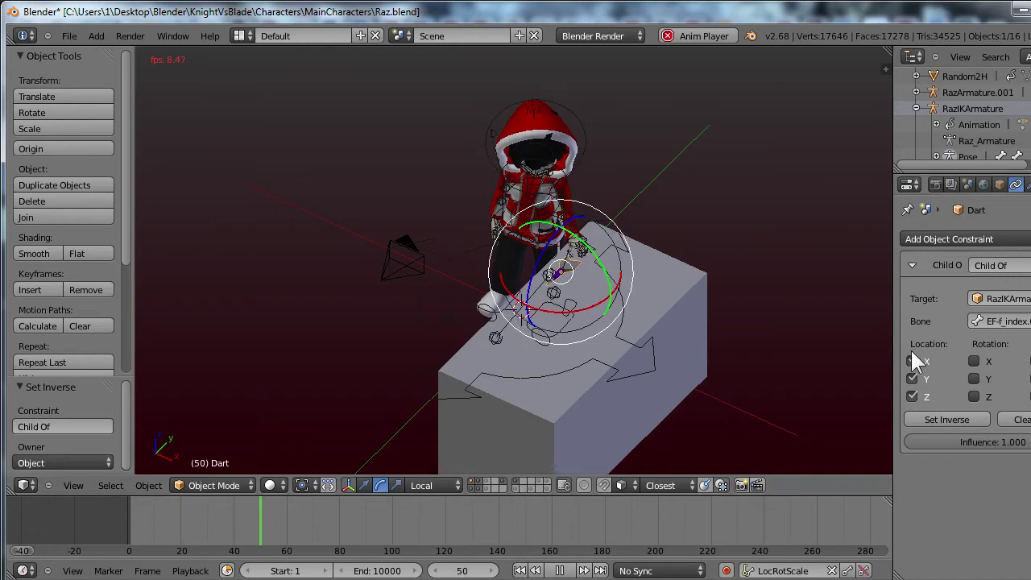
{"action": "left_click", "coordinate": [561, 570]}
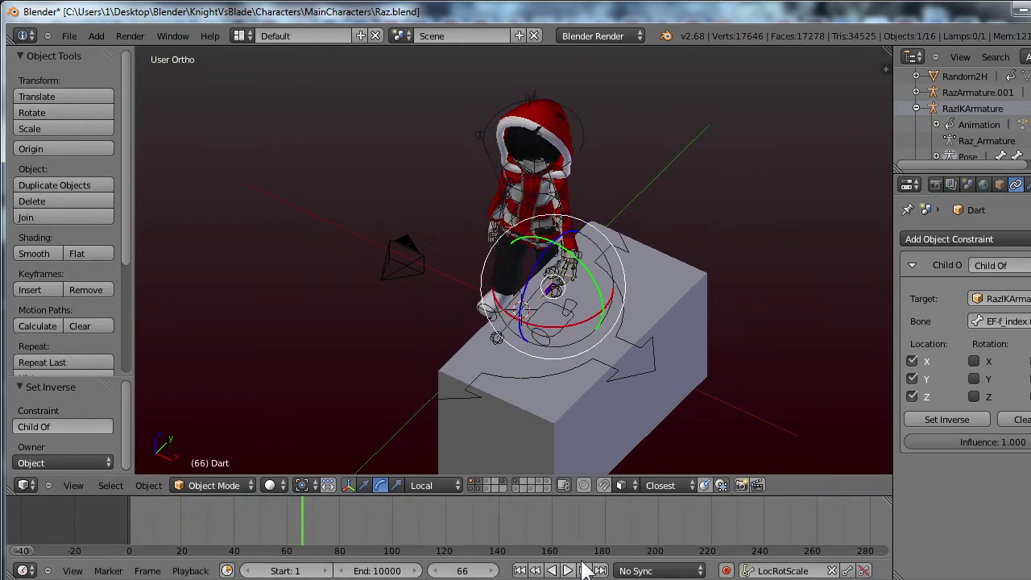
Re-enable X, Y and Z rotation on the dart's Child Of constraint and return to frame 1.
{"action": "left_click", "coordinate": [974, 361]}
{"action": "left_click", "coordinate": [974, 378]}
{"action": "left_click", "coordinate": [974, 396]}
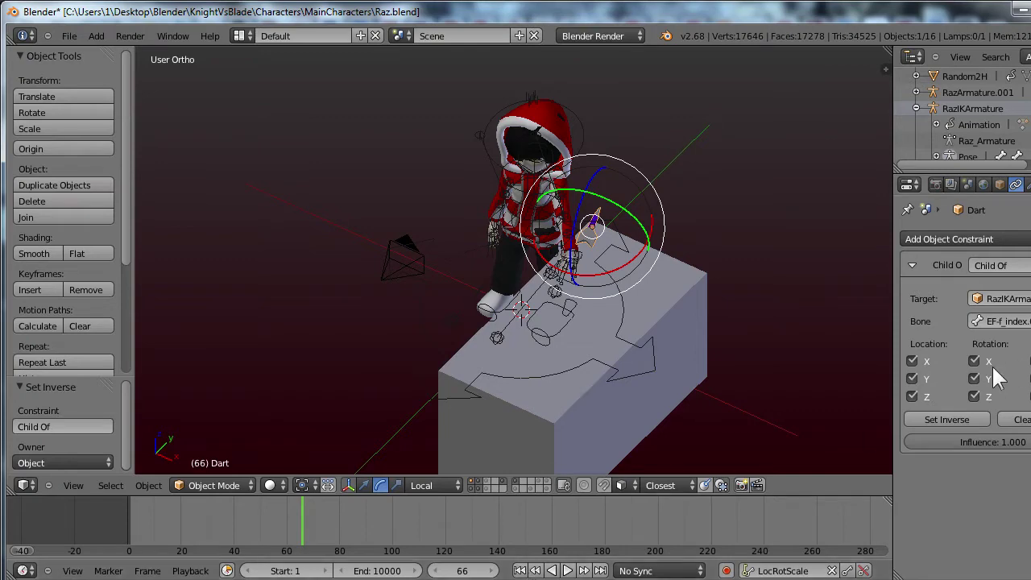
{"action": "left_click", "coordinate": [519, 570]}
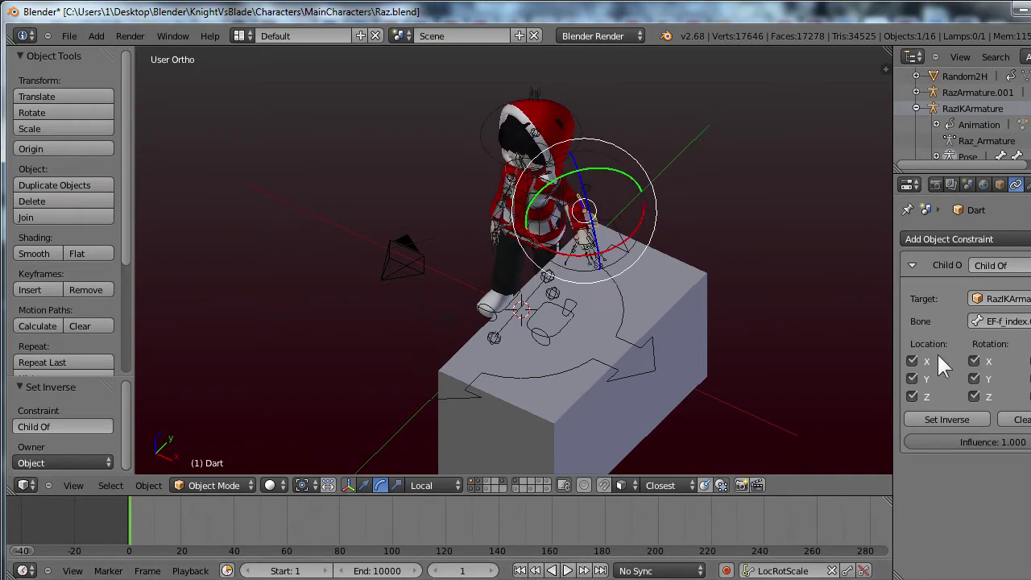
Disable X, Y and Z location on the dart's Child Of constraint and set its inverse again.
{"action": "left_click", "coordinate": [911, 360]}
{"action": "left_click", "coordinate": [911, 378]}
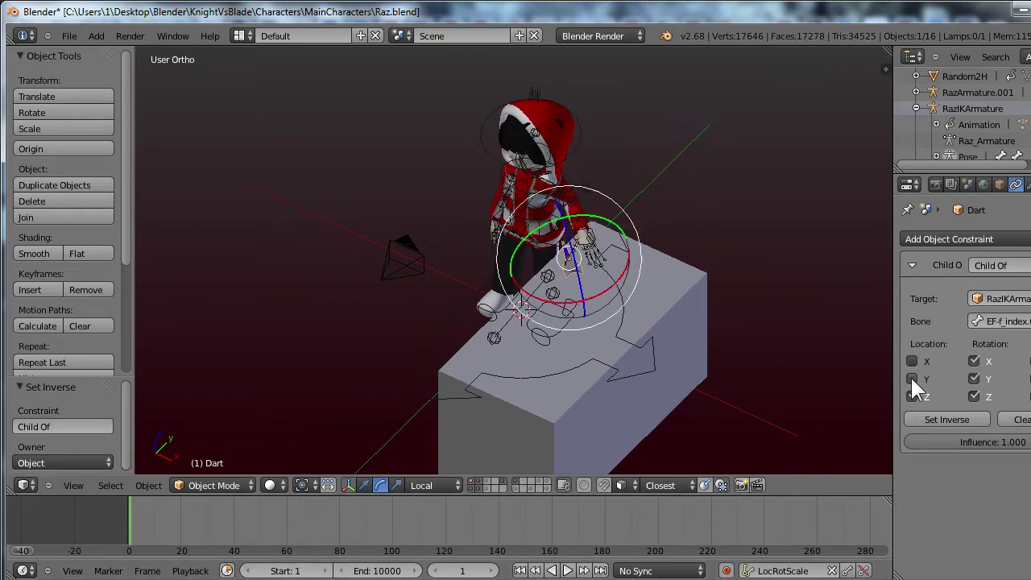
{"action": "left_click", "coordinate": [912, 396]}
{"action": "left_click", "coordinate": [928, 419]}
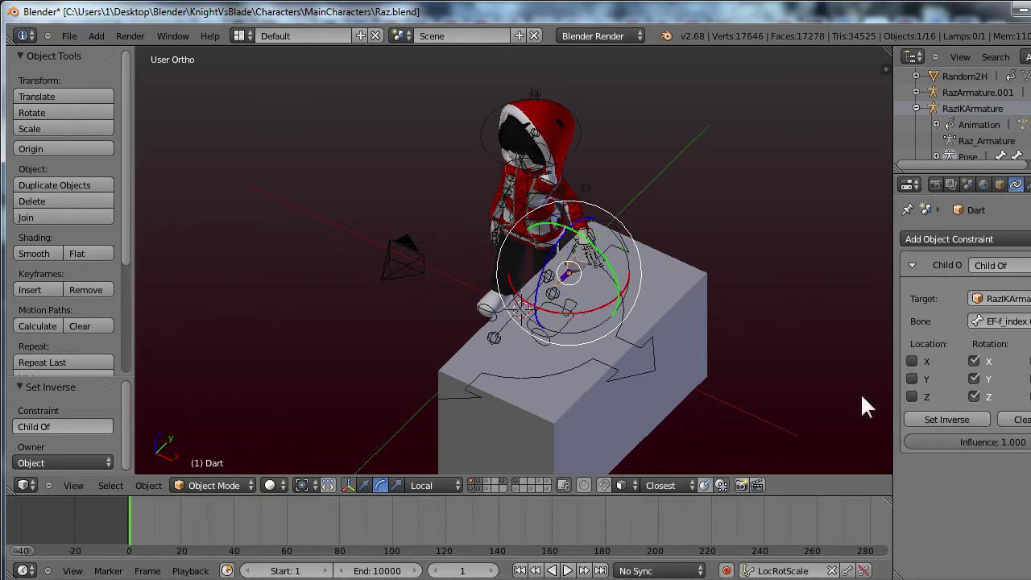
Play the animation to check how the dart moves with rotation-only following, and stop at frame 80.
{"action": "left_click", "coordinate": [568, 570]}
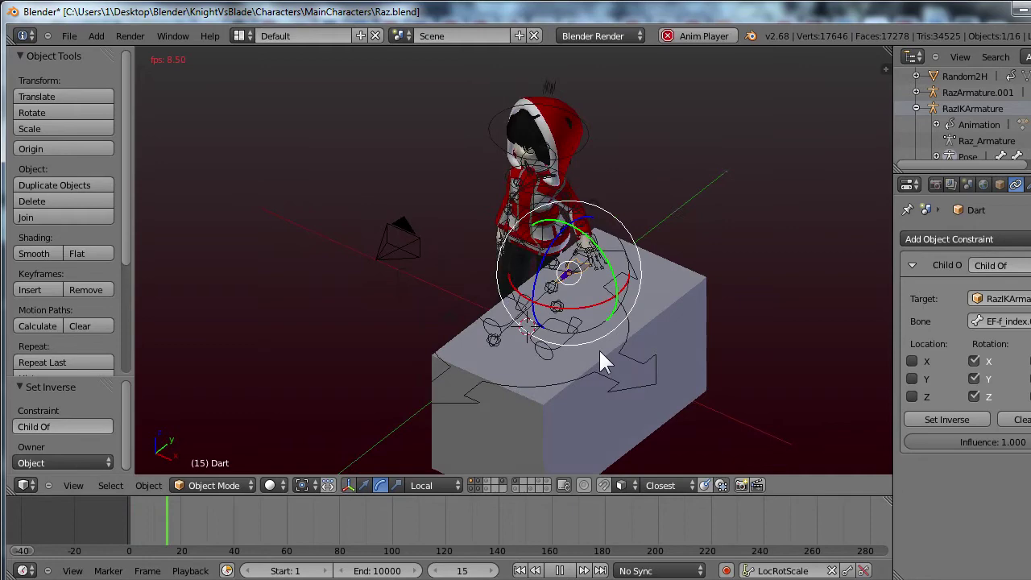
{"action": "scroll", "coordinate": [598, 348], "scroll_direction": "up", "scroll_amount": 3}
{"action": "scroll", "coordinate": [598, 349], "scroll_direction": "up", "scroll_amount": 2}
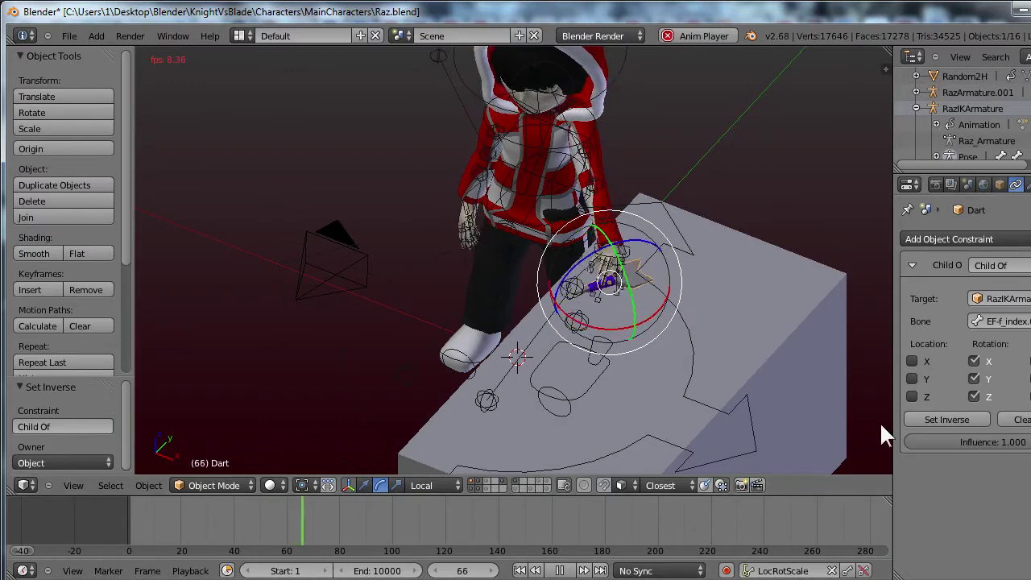
{"action": "key", "text": "alt+a"}
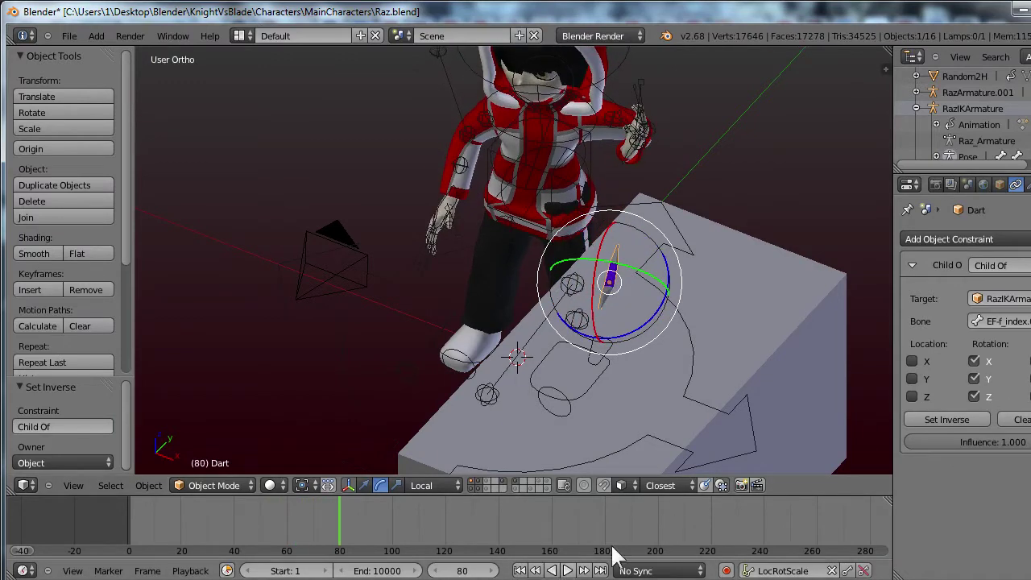
Re-enable X, Y and Z location on the Child Of constraint and set its inverse again at frame 1.
{"action": "left_click", "coordinate": [912, 360]}
{"action": "left_click", "coordinate": [912, 378]}
{"action": "left_click", "coordinate": [911, 396]}
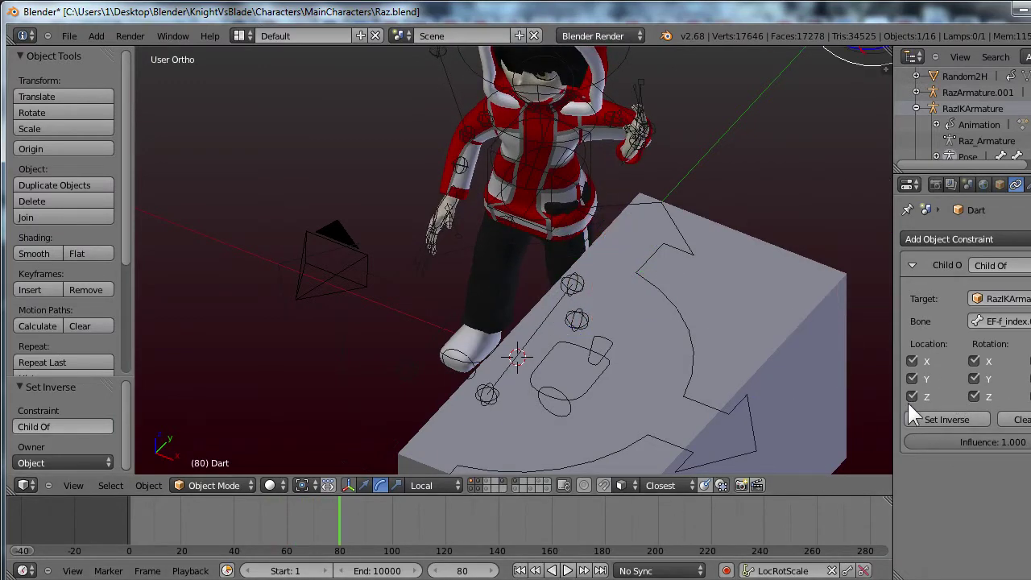
{"action": "left_click", "coordinate": [519, 570]}
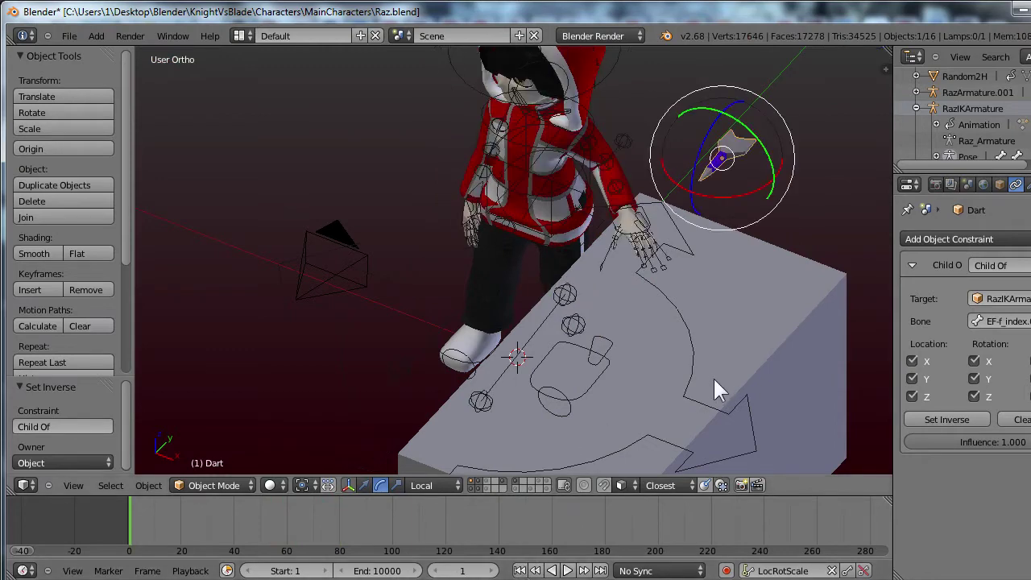
{"action": "middle_click_drag", "start_coordinate": [713, 376], "coordinate": [676, 356]}
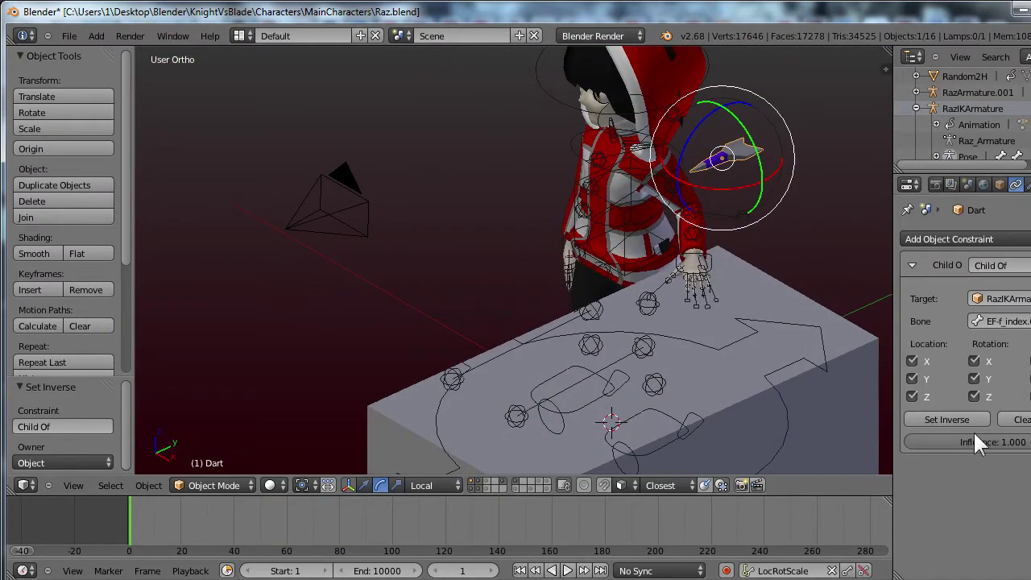
{"action": "left_click", "coordinate": [926, 415]}
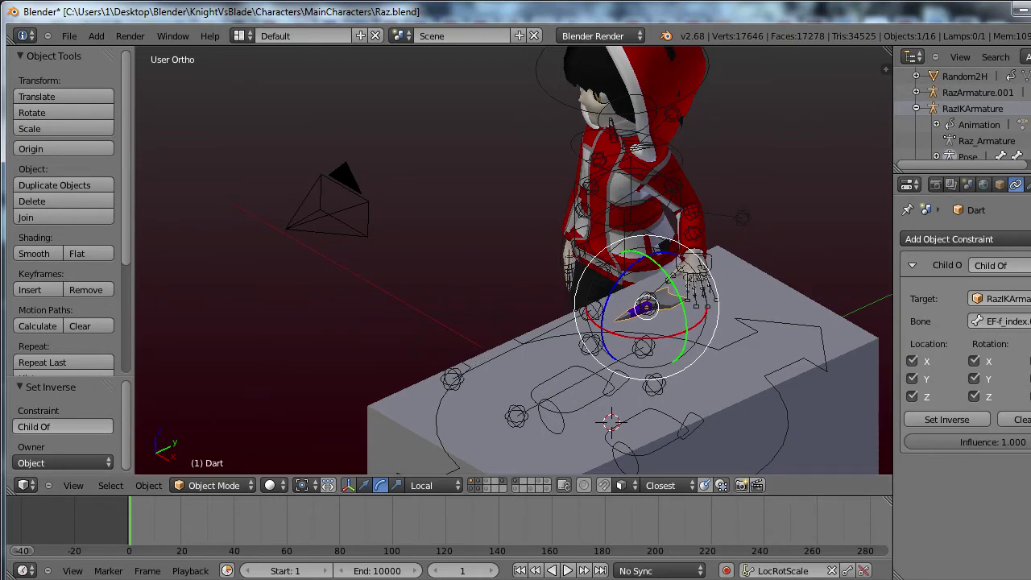
Try a Child Of influence of 0.5 on the dart, and set it back to 1.
{"action": "left_click_drag", "start_coordinate": [1016, 443], "coordinate": [996, 454]}
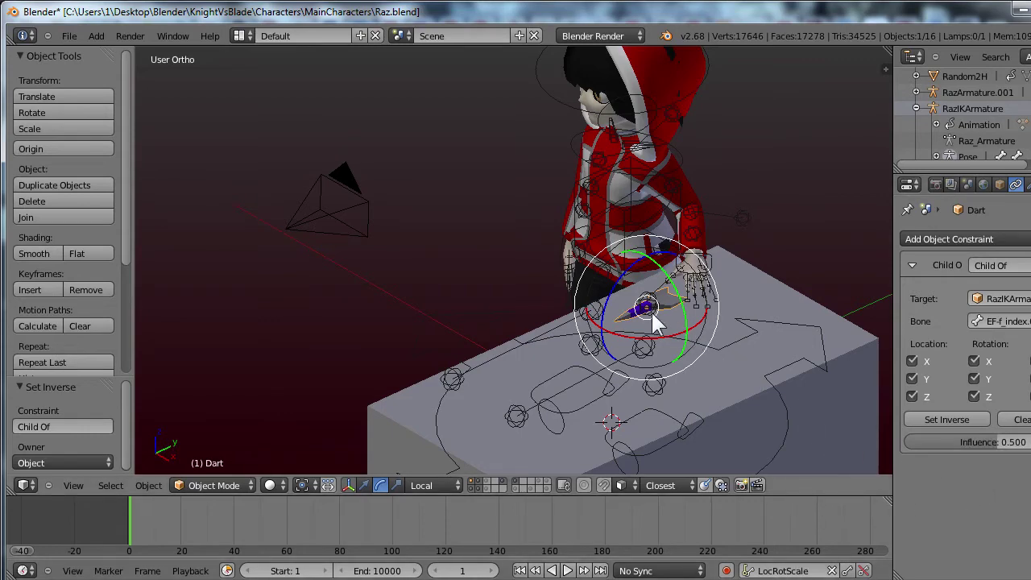
{"action": "middle_click_drag", "start_coordinate": [651, 310], "coordinate": [663, 314]}
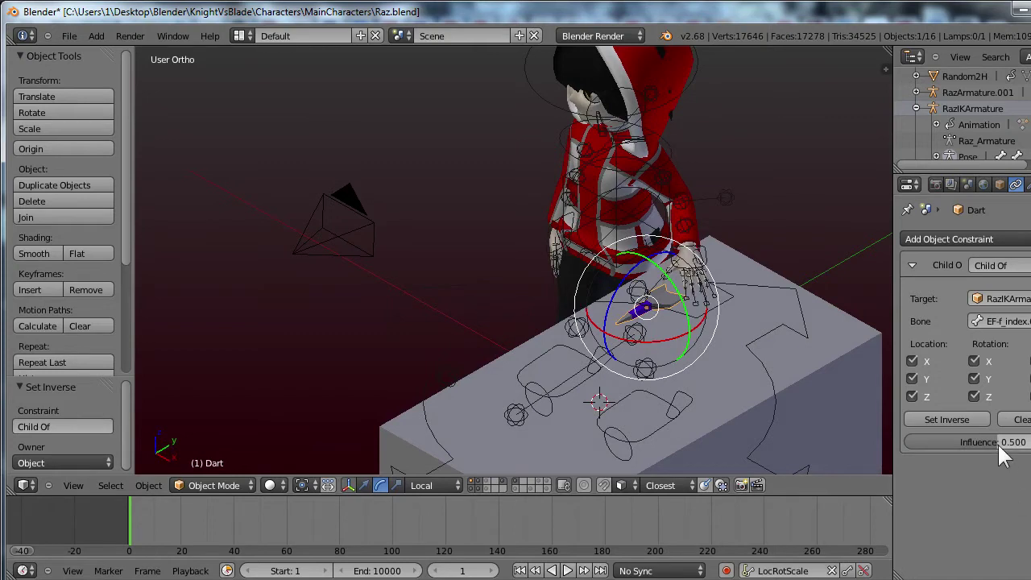
{"action": "left_click_drag", "start_coordinate": [998, 445], "coordinate": [1030, 444]}
{"action": "left_click", "coordinate": [991, 443]}
{"action": "key", "text": "Return"}
Play the animation up to the grab, move to frame 55 and set the dart's Child Of influence to 0.
{"action": "left_click", "coordinate": [567, 570]}
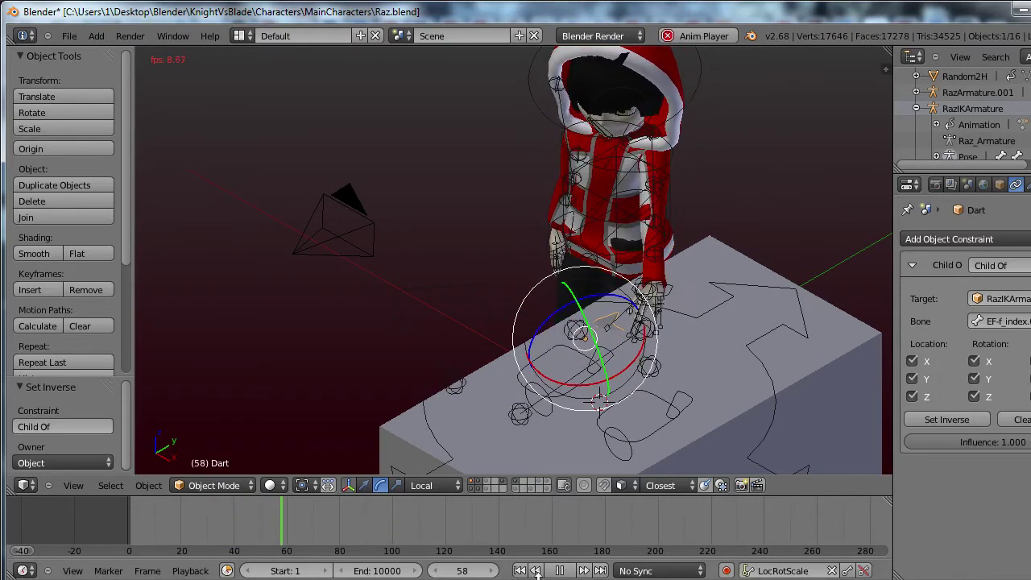
{"action": "key", "text": "alt+a"}
{"action": "left_click_drag", "start_coordinate": [297, 526], "coordinate": [274, 523]}
{"action": "left_click_drag", "start_coordinate": [993, 442], "coordinate": [874, 435]}
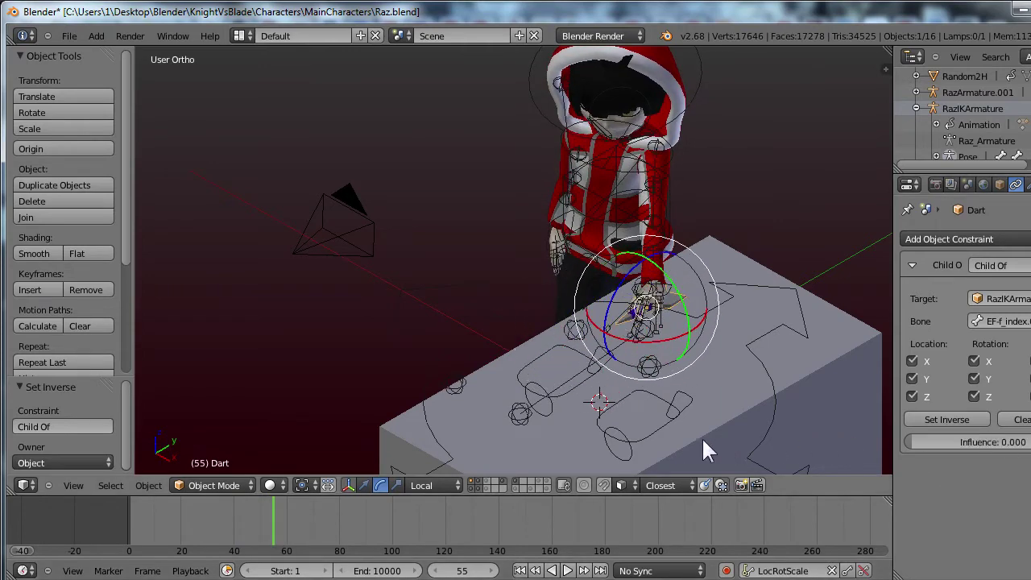
Play the animation from frame 49 to 61 to check when the hand reaches the unattached dart.
{"action": "left_click", "coordinate": [266, 528]}
{"action": "left_click_drag", "start_coordinate": [267, 528], "coordinate": [257, 526]}
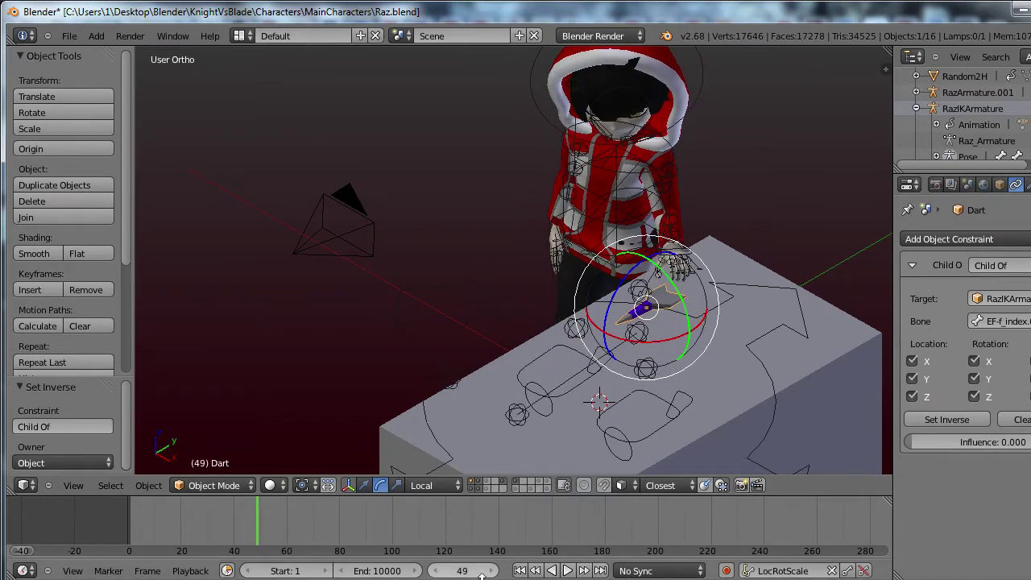
{"action": "left_click", "coordinate": [568, 571]}
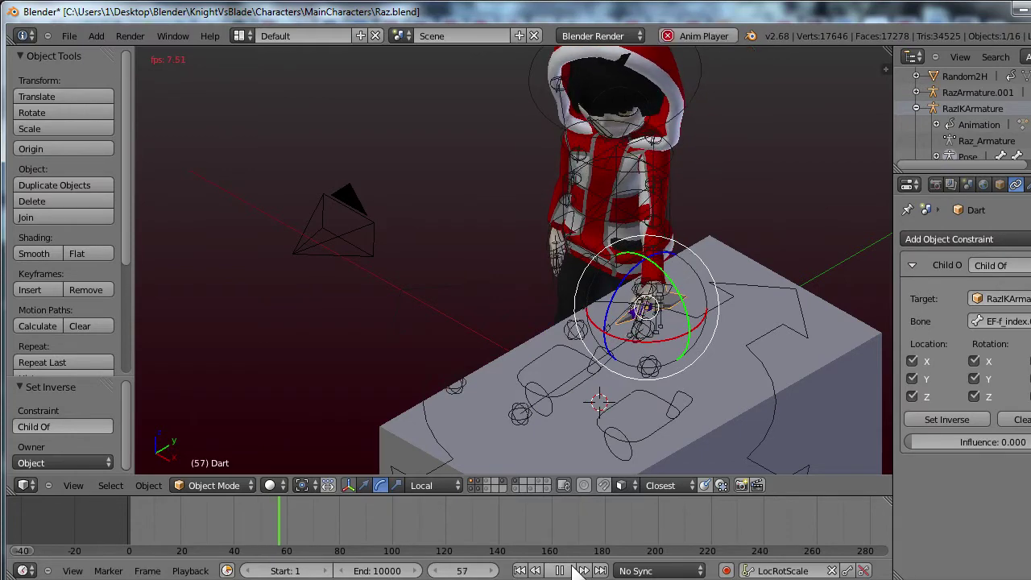
{"action": "left_click", "coordinate": [564, 571]}
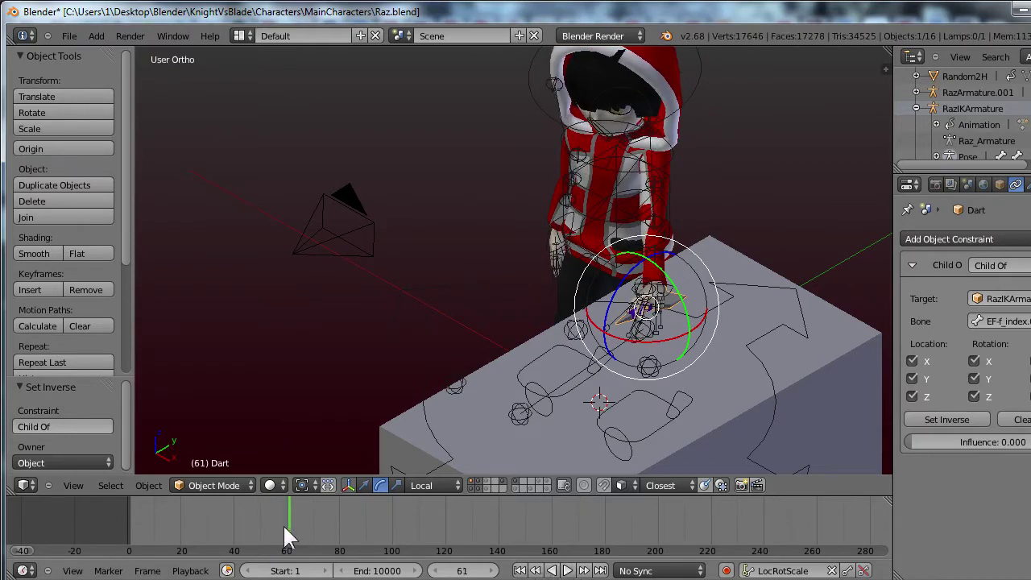
Keyframe the dart's Child Of influence of 0 at frame 53, and turn on the screencast key display.
{"action": "mouse_move", "coordinate": [281, 524]}
{"action": "left_mouse_down"}
{"action": "mouse_move", "coordinate": [261, 521]}
{"action": "mouse_move", "coordinate": [271, 526]}
{"action": "left_mouse_up"}
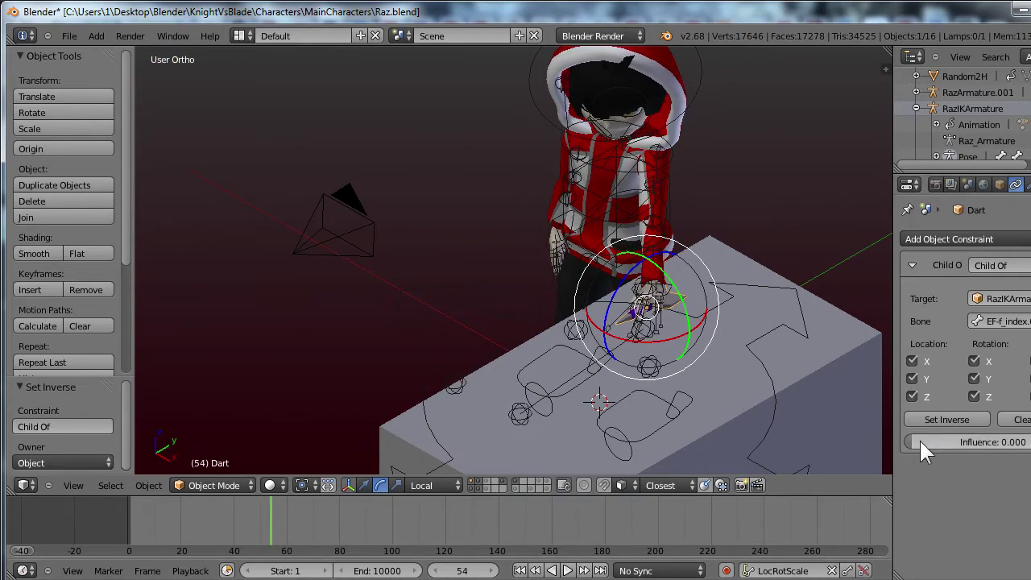
{"action": "key", "text": "Left"}
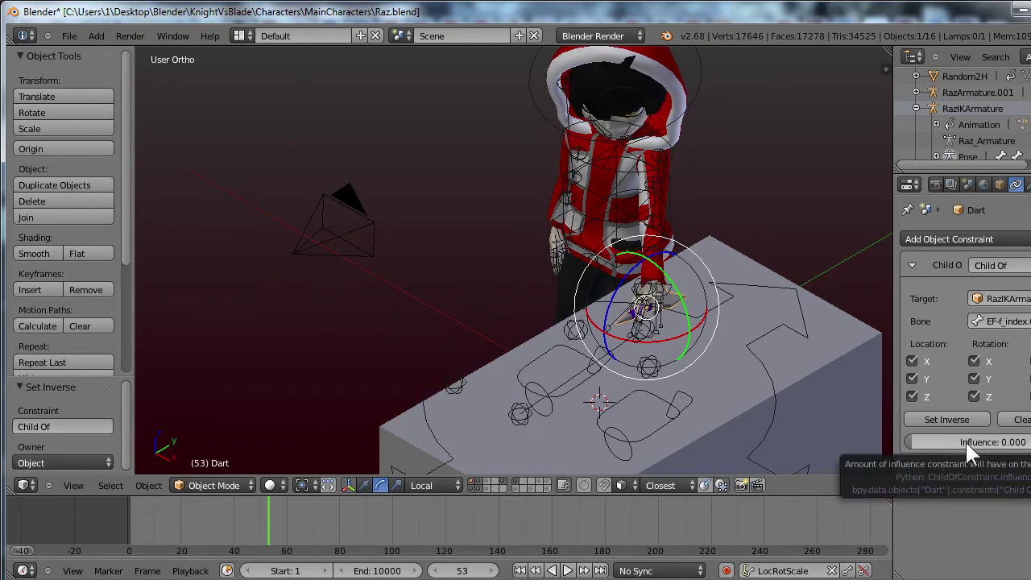
{"action": "key", "text": "i"}
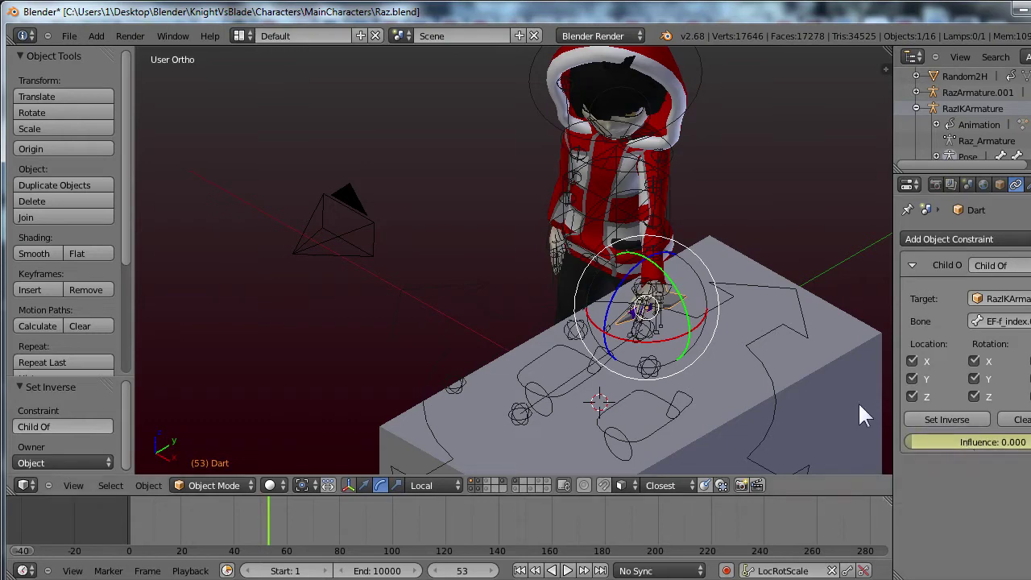
{"action": "key", "text": "n"}
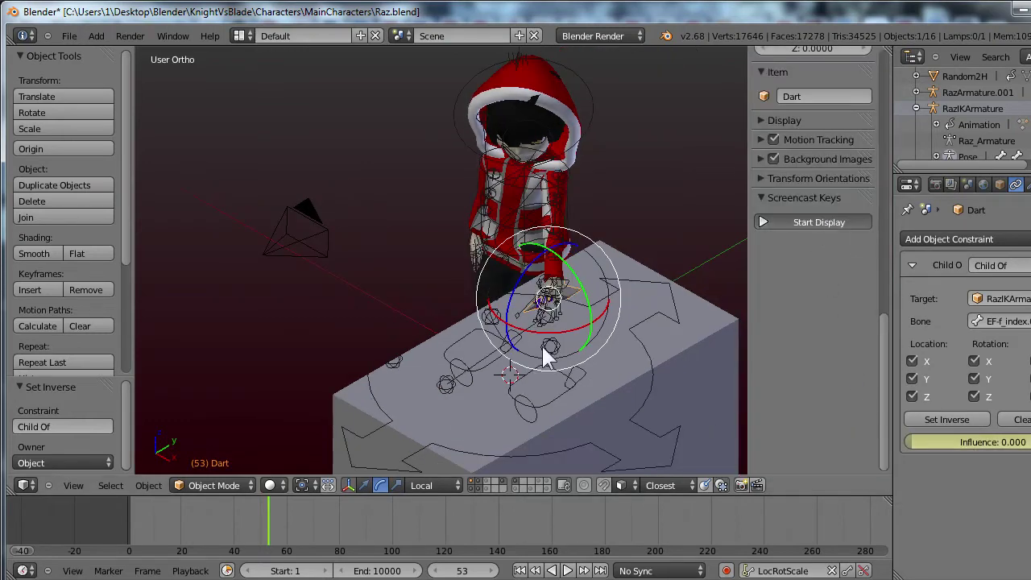
{"action": "key", "text": "n"}
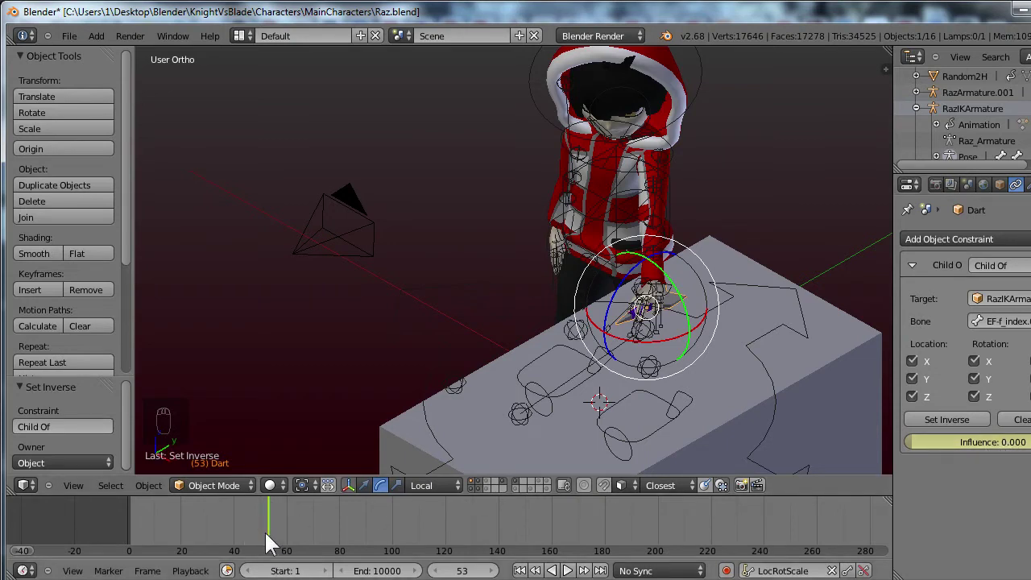
At frame 54, set the dart's Child Of influence to 1, set its inverse and keyframe the influence.
{"action": "key", "text": "Right"}
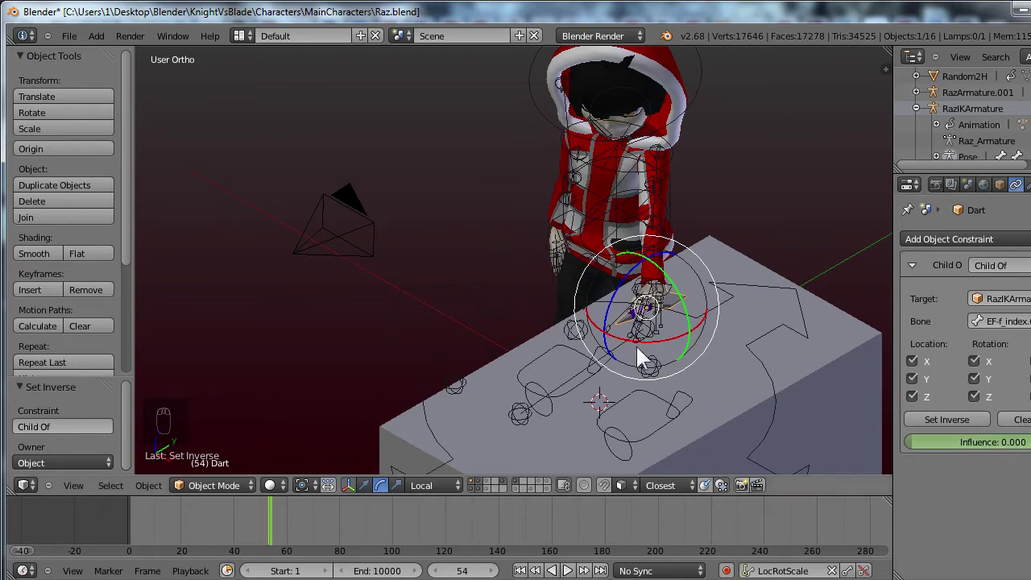
{"action": "left_click_drag", "start_coordinate": [909, 438], "coordinate": [1030, 441]}
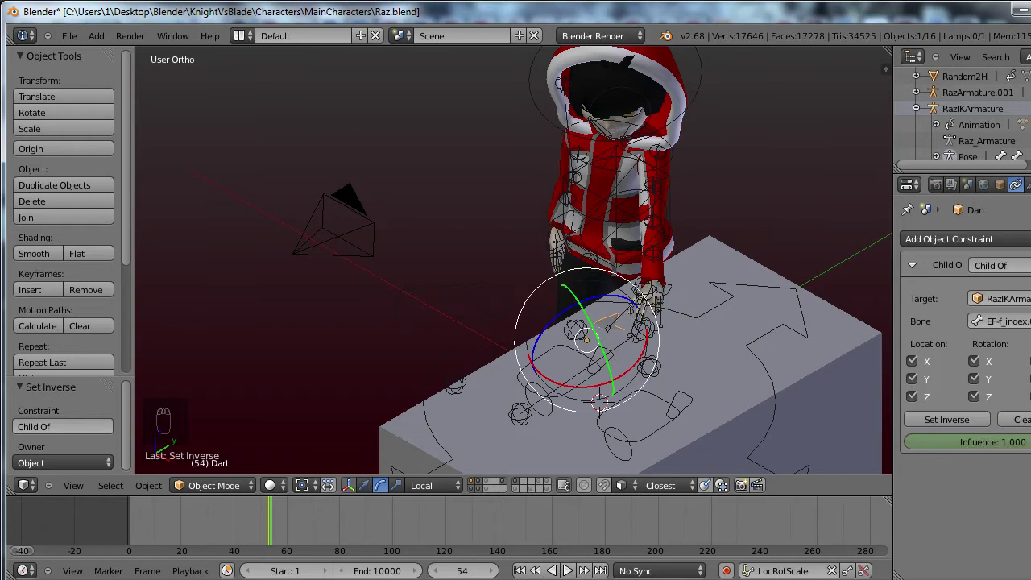
{"action": "left_click", "coordinate": [971, 417]}
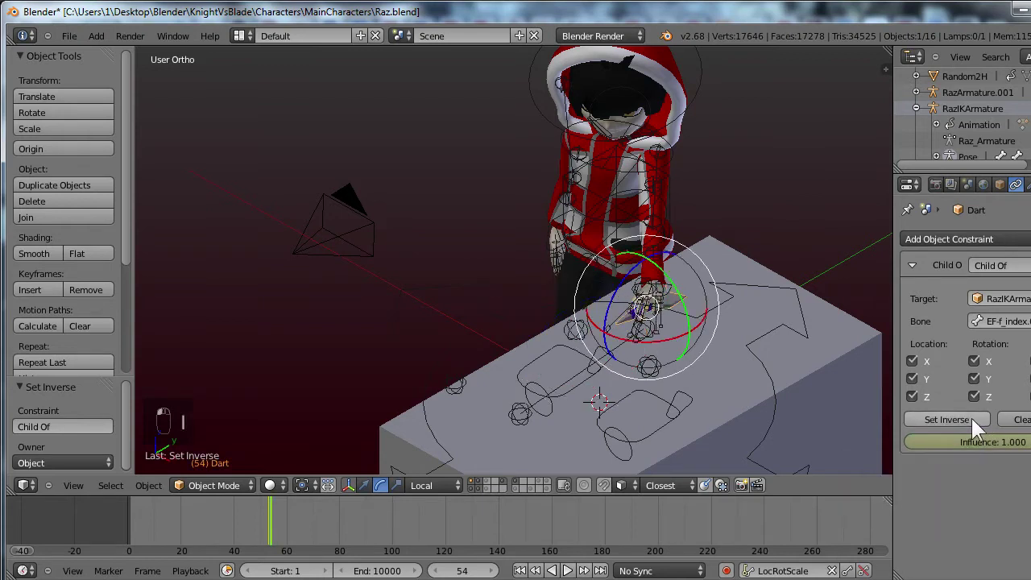
Play the animation from frame 1 to 77 and examine up close how the dart sits in the raised hand.
{"action": "left_click", "coordinate": [520, 570]}
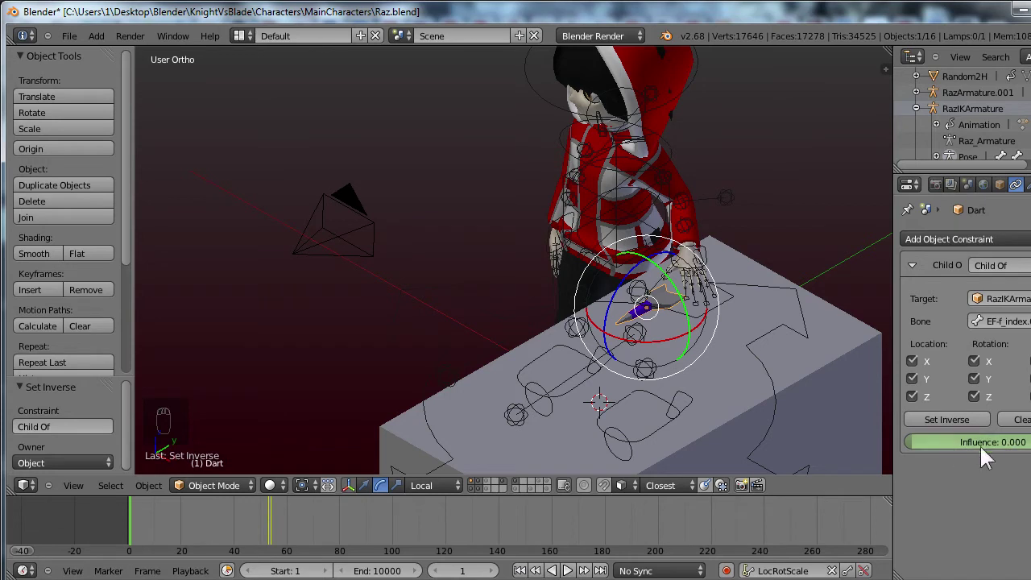
{"action": "left_click", "coordinate": [568, 569]}
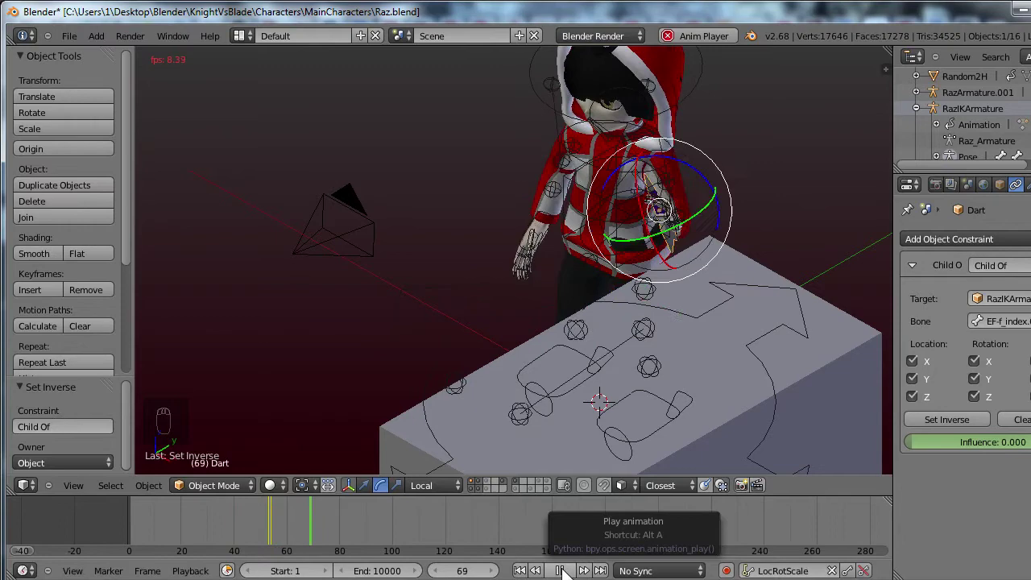
{"action": "left_click", "coordinate": [561, 570]}
{"action": "middle_click_drag", "start_coordinate": [588, 339], "coordinate": [625, 190]}
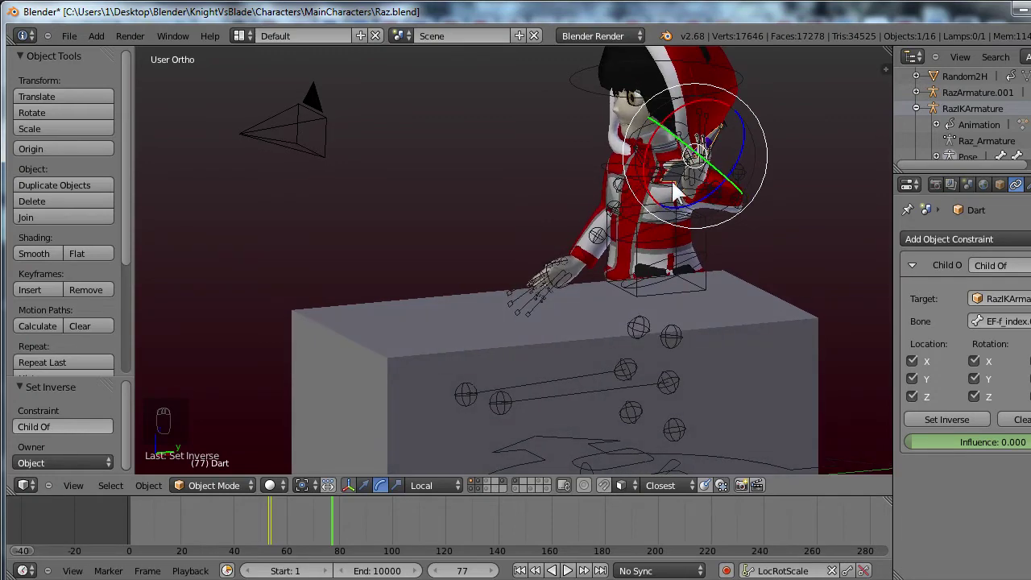
{"action": "scroll", "coordinate": [623, 255], "scroll_direction": "up", "scroll_amount": 6}
{"action": "scroll", "coordinate": [481, 304], "scroll_direction": "up", "scroll_amount": 2}
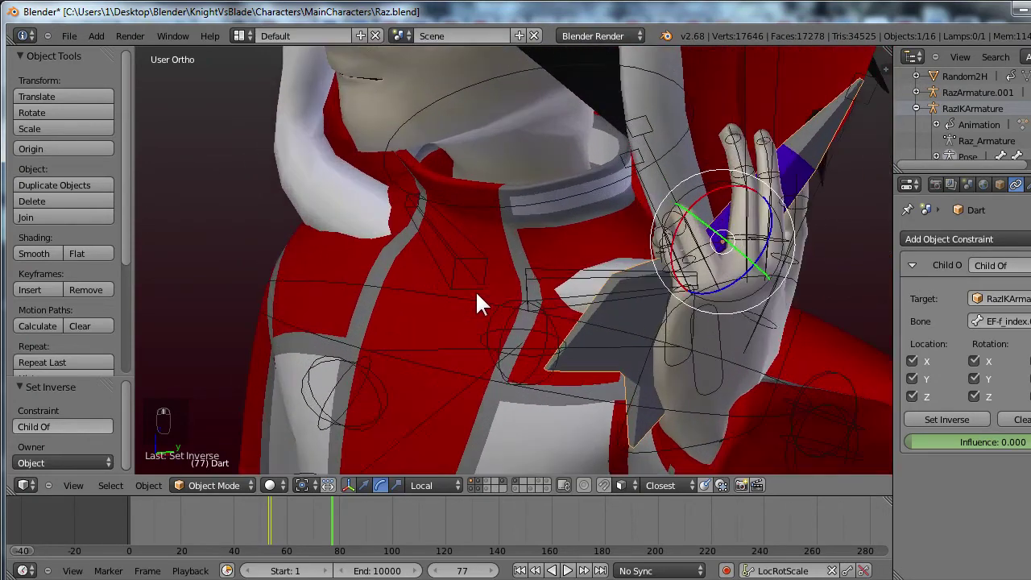
{"action": "middle_click_drag", "start_coordinate": [623, 294], "coordinate": [599, 311]}
{"action": "middle_click_drag", "start_coordinate": [637, 352], "coordinate": [623, 336]}
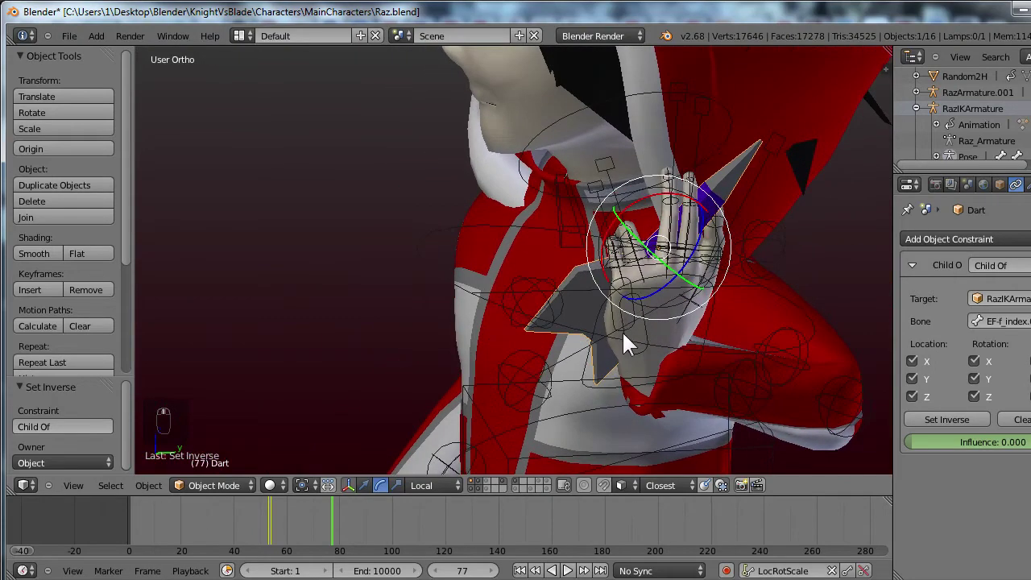
{"action": "middle_click_drag", "start_coordinate": [518, 421], "coordinate": [472, 453]}
Keyframe the dart's location, rotation and scale at frame 69, and check its transform values.
{"action": "left_click", "coordinate": [257, 520]}
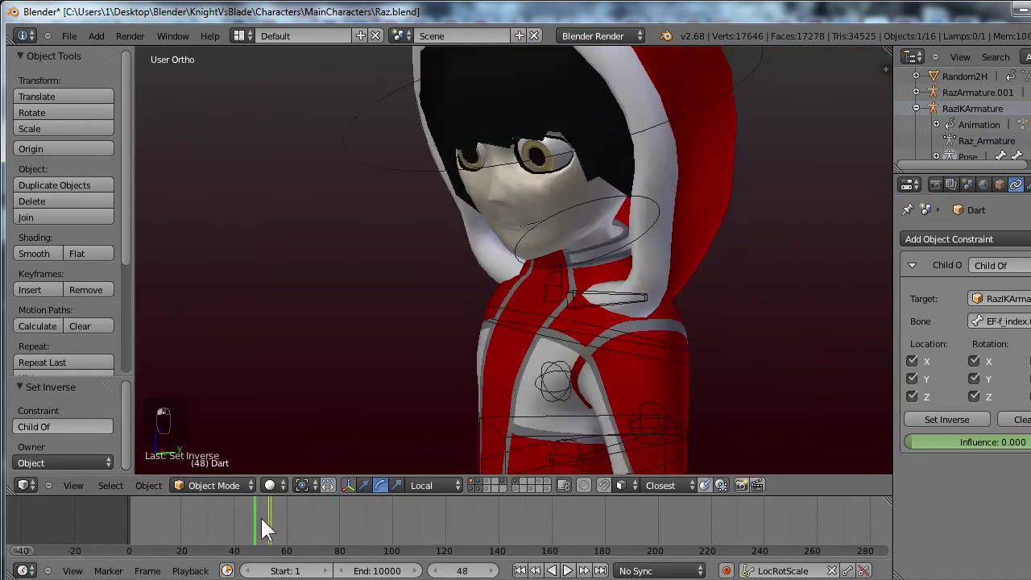
{"action": "left_click_drag", "start_coordinate": [260, 515], "coordinate": [310, 517]}
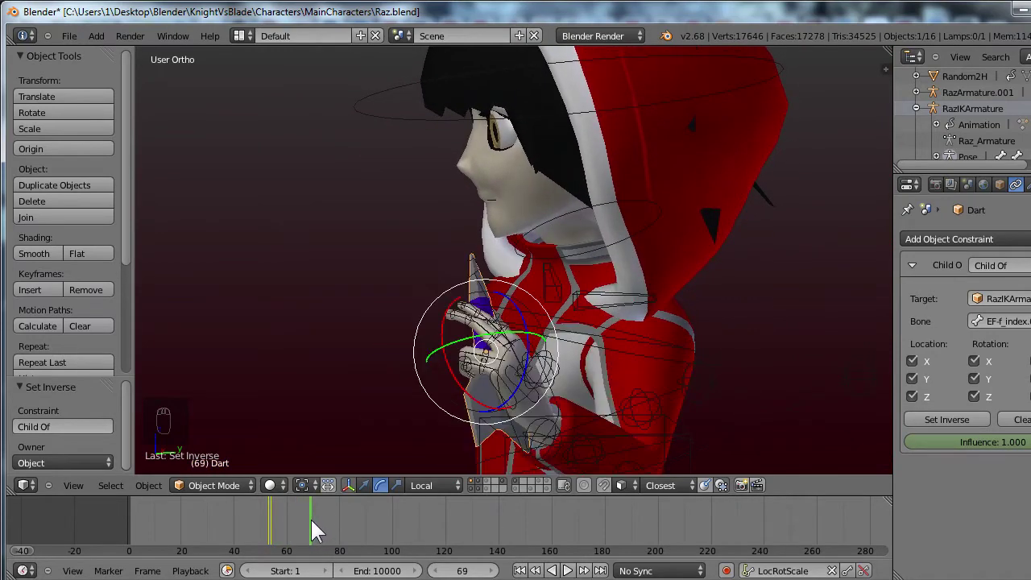
{"action": "key", "text": "i"}
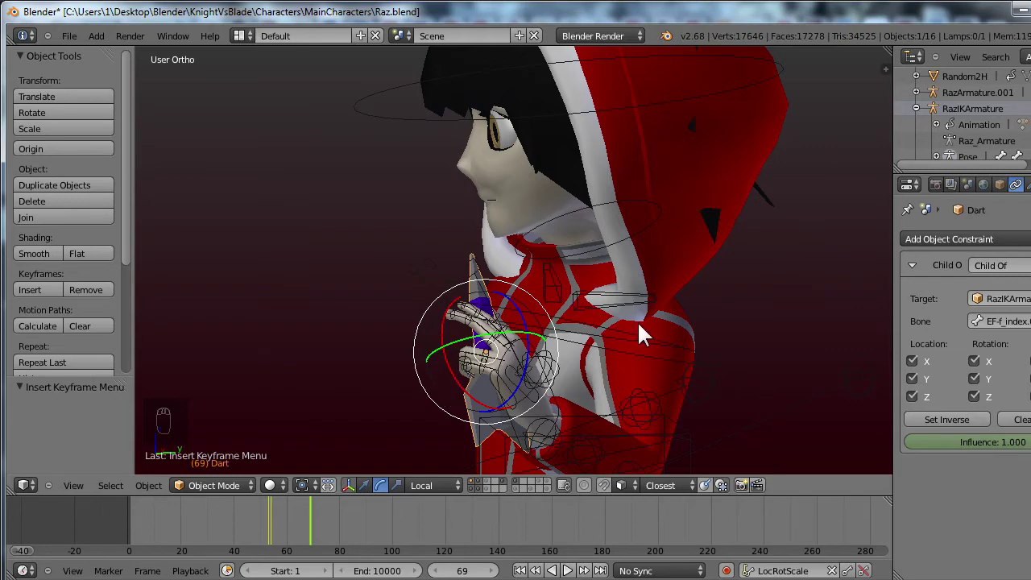
{"action": "key", "text": "n"}
{"action": "scroll", "coordinate": [837, 173], "scroll_direction": "up", "scroll_amount": 7}
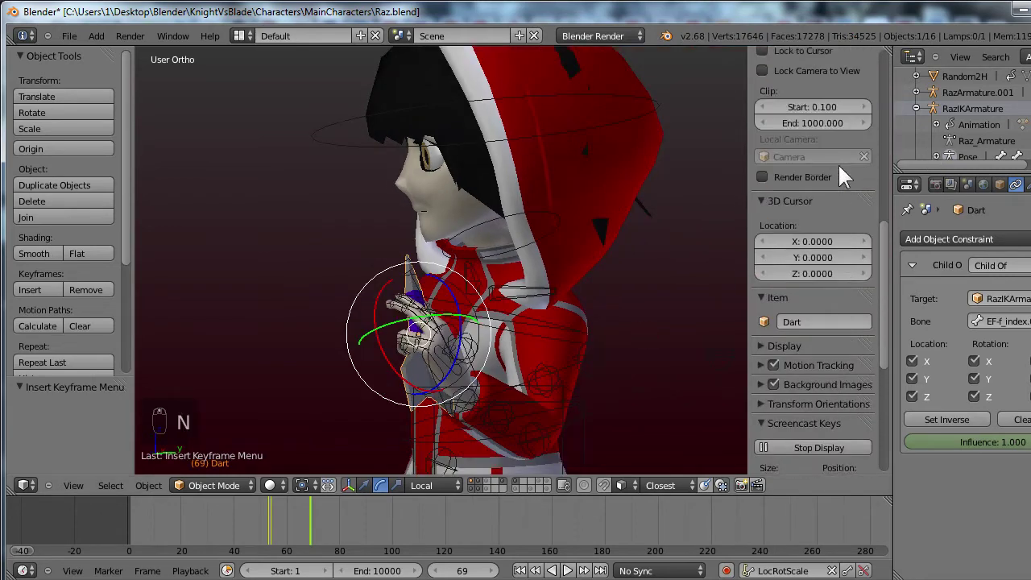
{"action": "scroll", "coordinate": [839, 165], "scroll_direction": "up", "scroll_amount": 8}
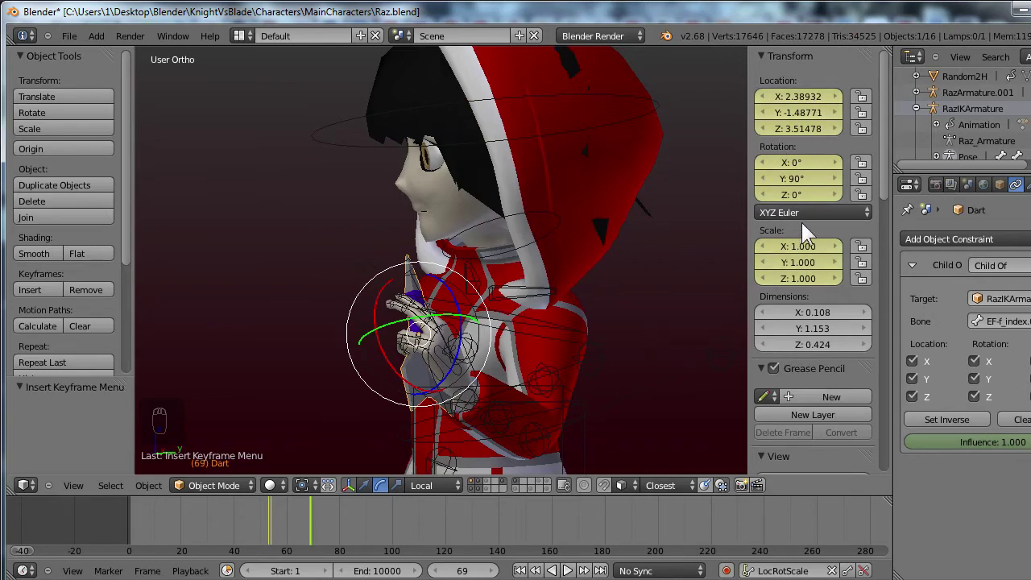
{"action": "left_click_drag", "start_coordinate": [310, 503], "coordinate": [313, 536]}
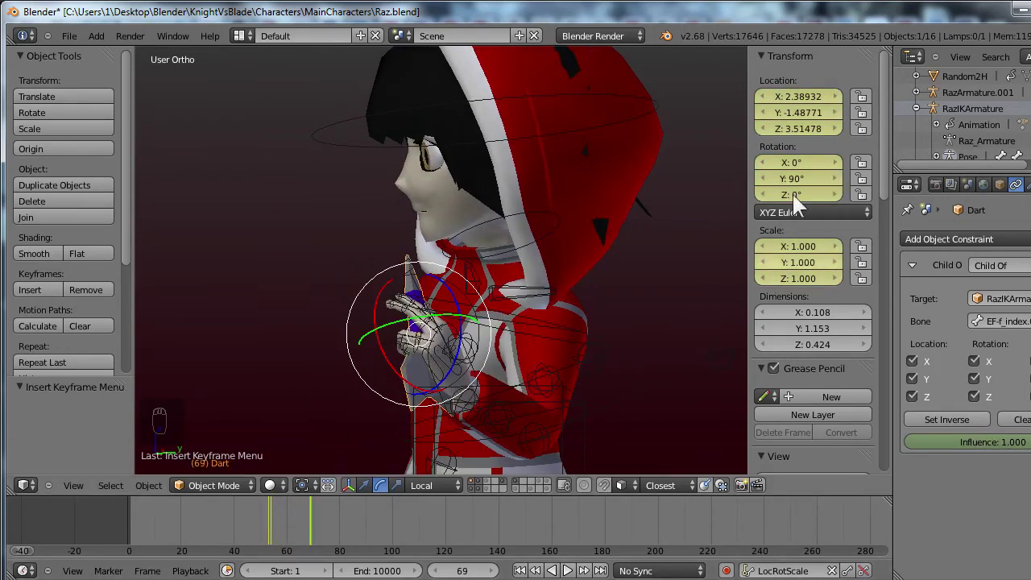
{"action": "key", "text": "n"}
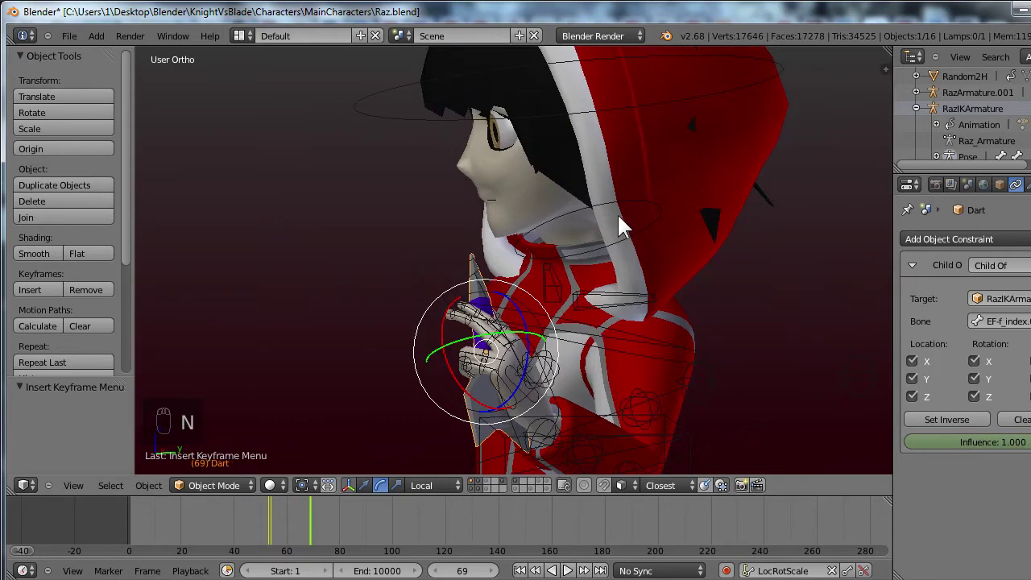
At frame 73, rotate the dart about -137° around its local X axis so its tip points forward.
{"action": "left_click", "coordinate": [327, 521]}
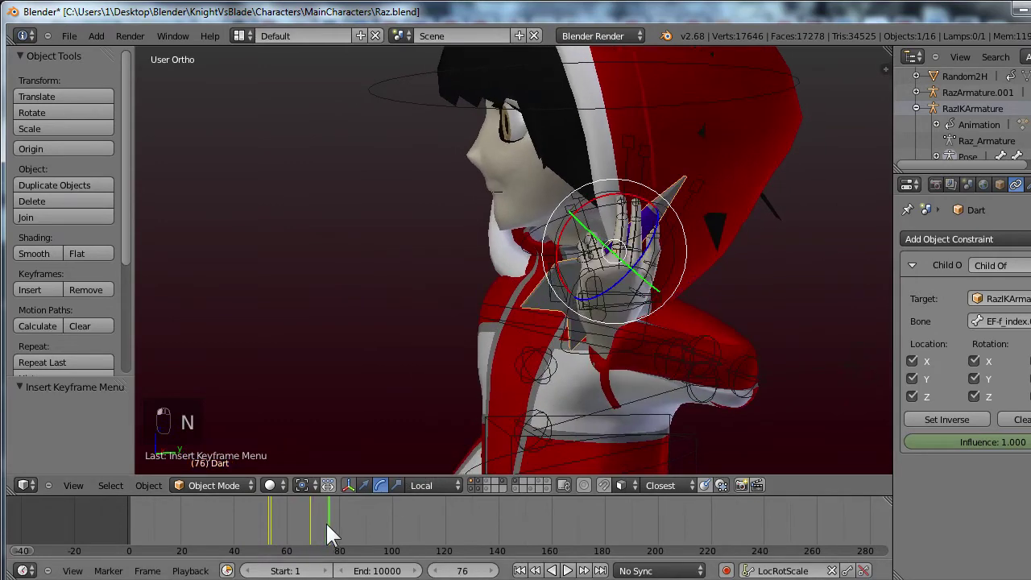
{"action": "mouse_move", "coordinate": [326, 521]}
{"action": "left_mouse_down"}
{"action": "mouse_move", "coordinate": [308, 519]}
{"action": "mouse_move", "coordinate": [319, 522]}
{"action": "left_mouse_up"}
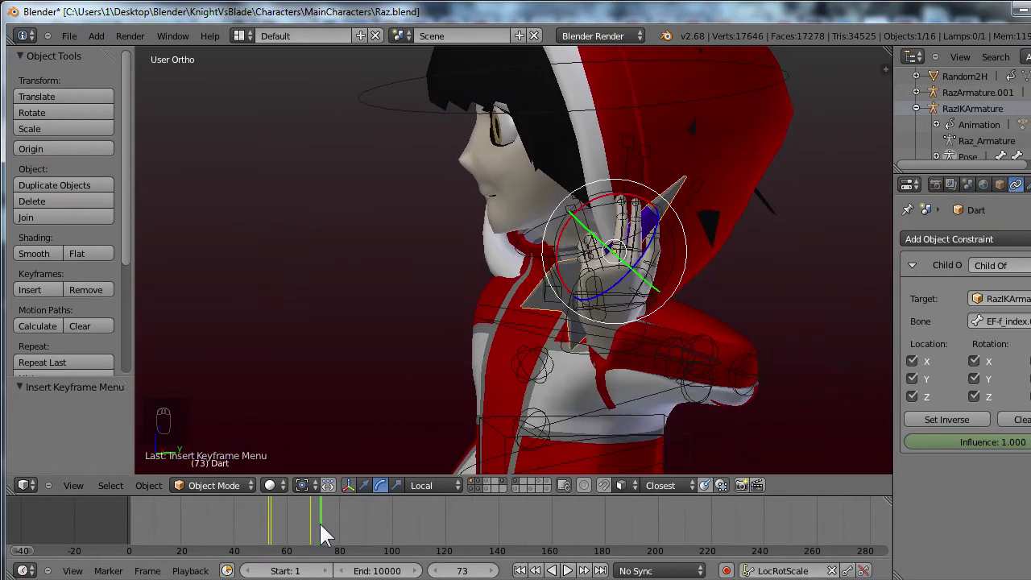
{"action": "key", "text": "r"}
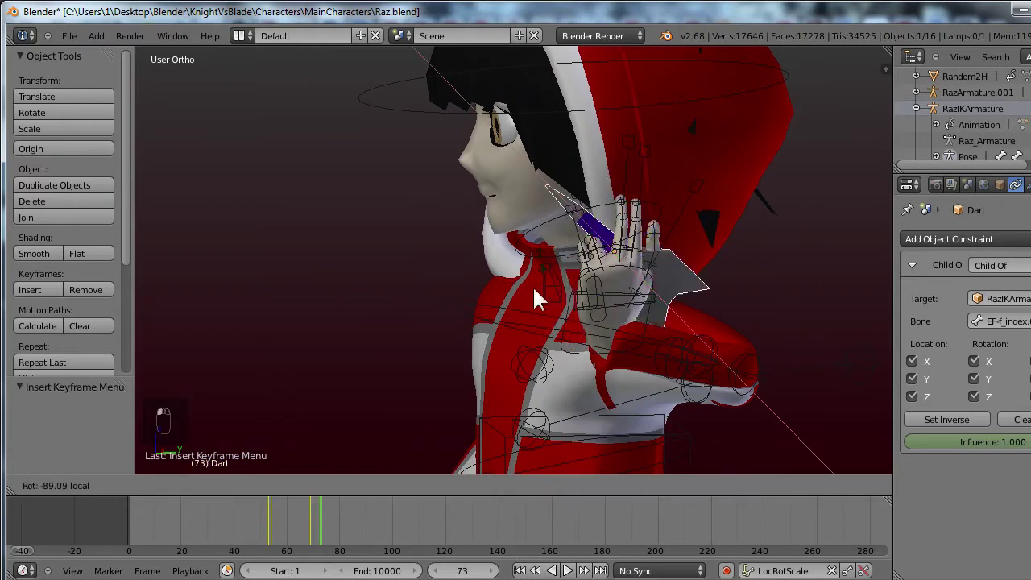
{"action": "left_click", "coordinate": [548, 357]}
Raise the dart about 0.12 along global Z and keyframe its location, rotation and scale at frame 73.
{"action": "key", "text": "g"}
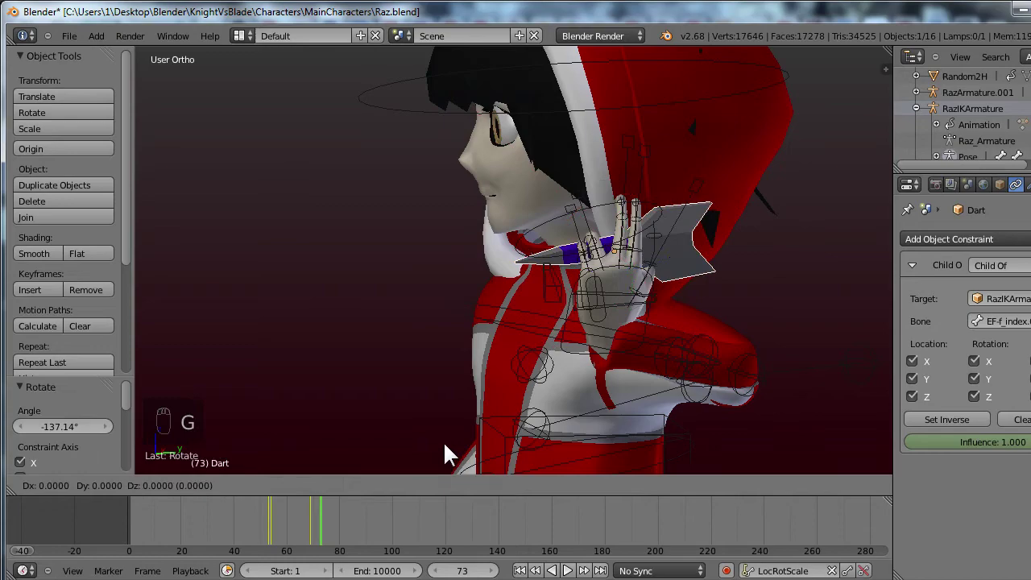
{"action": "key", "text": "z"}
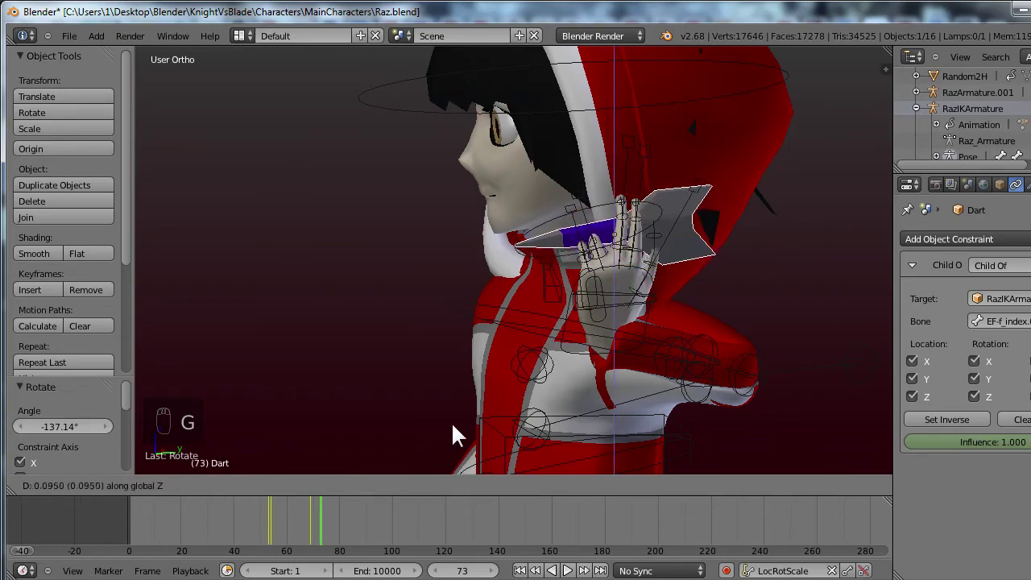
{"action": "left_click", "coordinate": [451, 419]}
{"action": "mouse_move", "coordinate": [475, 343]}
{"action": "middle_mouse_down"}
{"action": "mouse_move", "coordinate": [619, 363]}
{"action": "mouse_move", "coordinate": [686, 352]}
{"action": "mouse_move", "coordinate": [470, 352]}
{"action": "middle_mouse_up"}
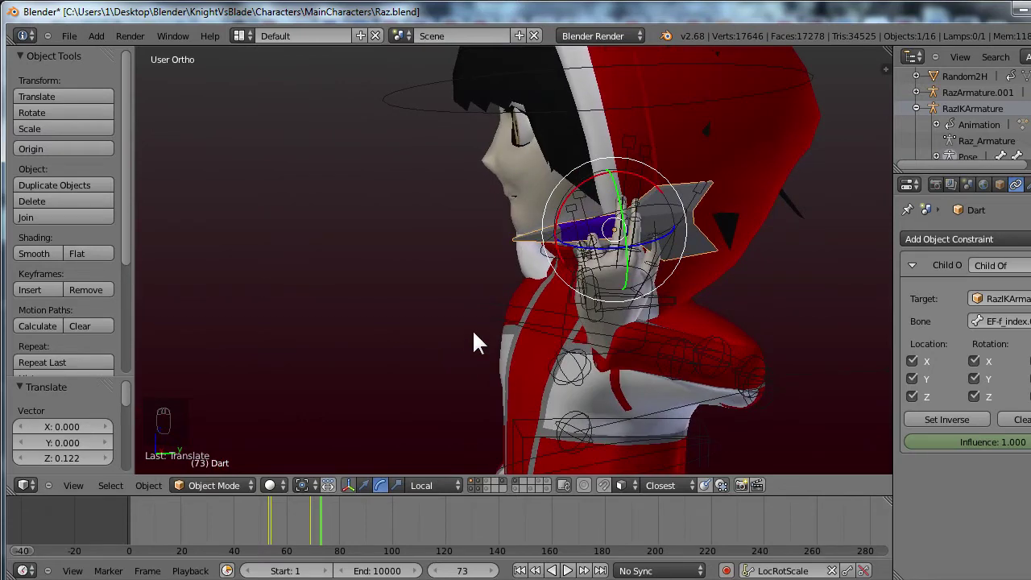
{"action": "key", "text": "i"}
{"action": "middle_click_drag", "start_coordinate": [338, 451], "coordinate": [357, 375]}
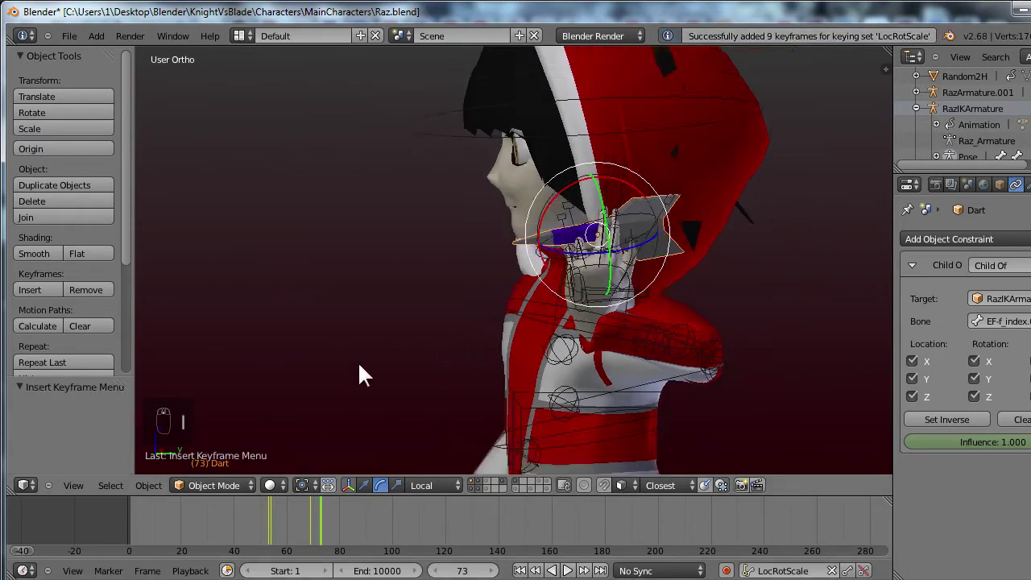
Keyframe the dart's location, rotation and scale at frame 91, and its Child Of influence of 1 at frame 93.
{"action": "left_click_drag", "start_coordinate": [308, 515], "coordinate": [368, 524]}
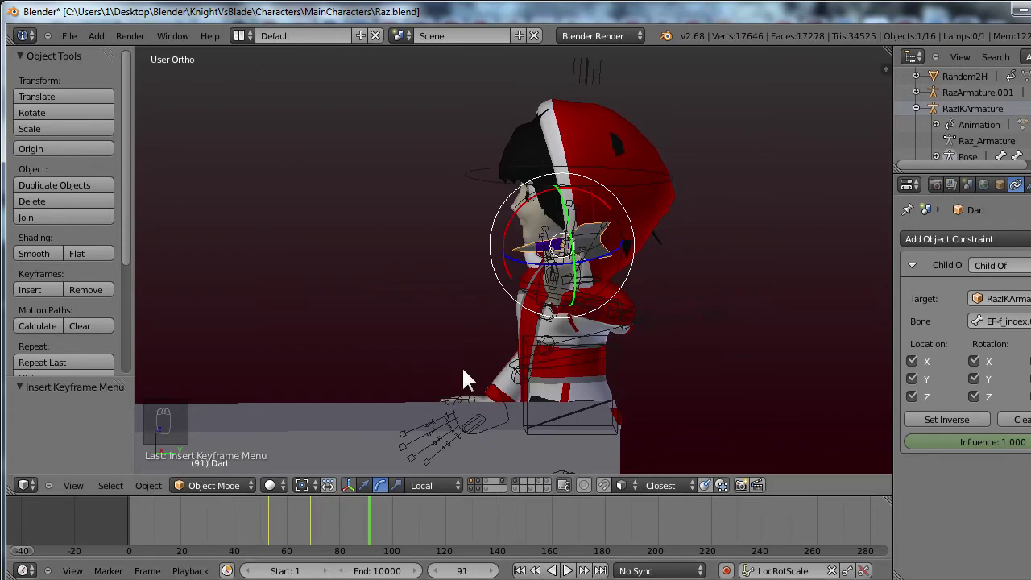
{"action": "key", "text": "i"}
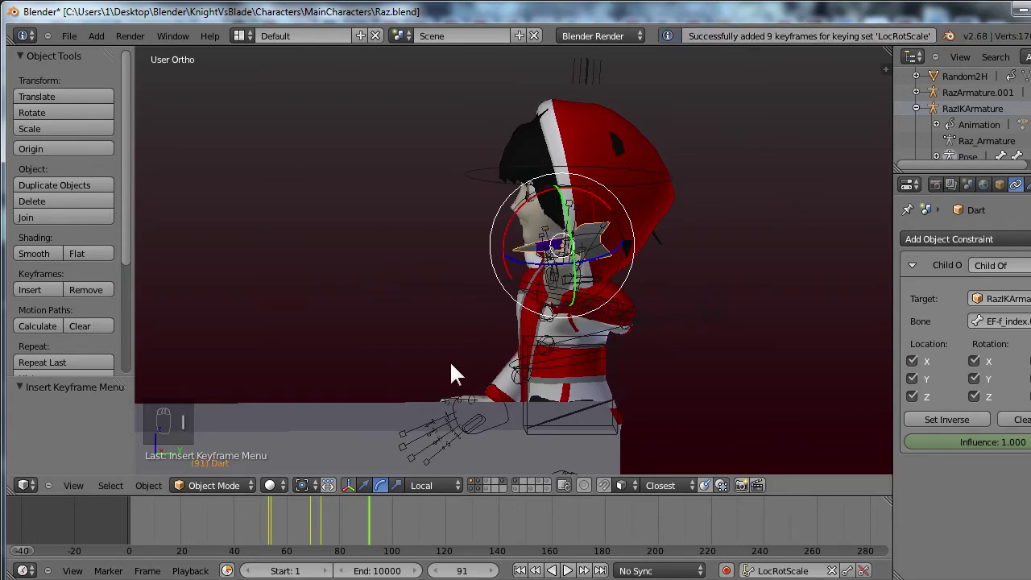
{"action": "key", "text": "Right"}
{"action": "key", "text": "Right"}
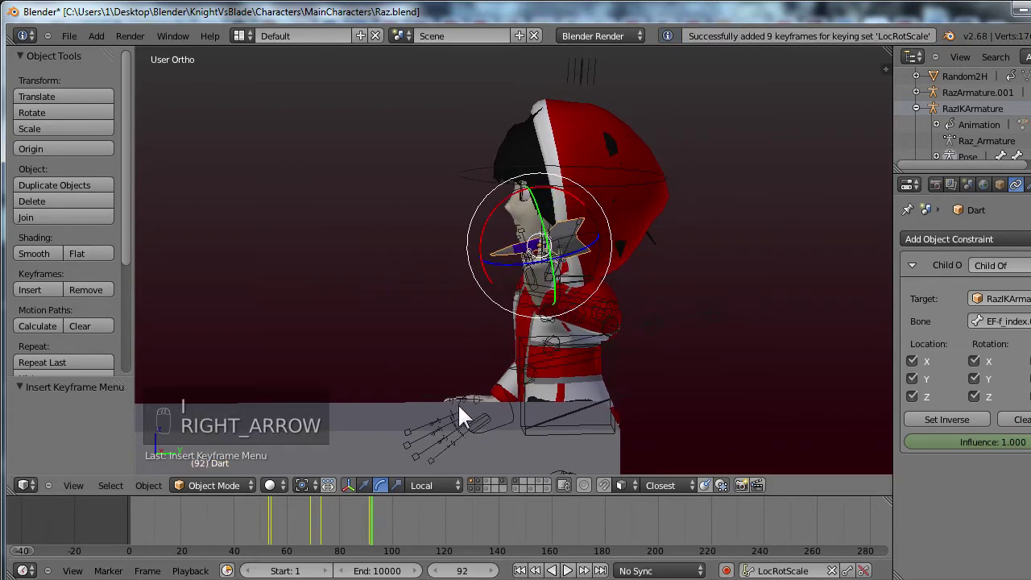
{"action": "key", "text": "Right"}
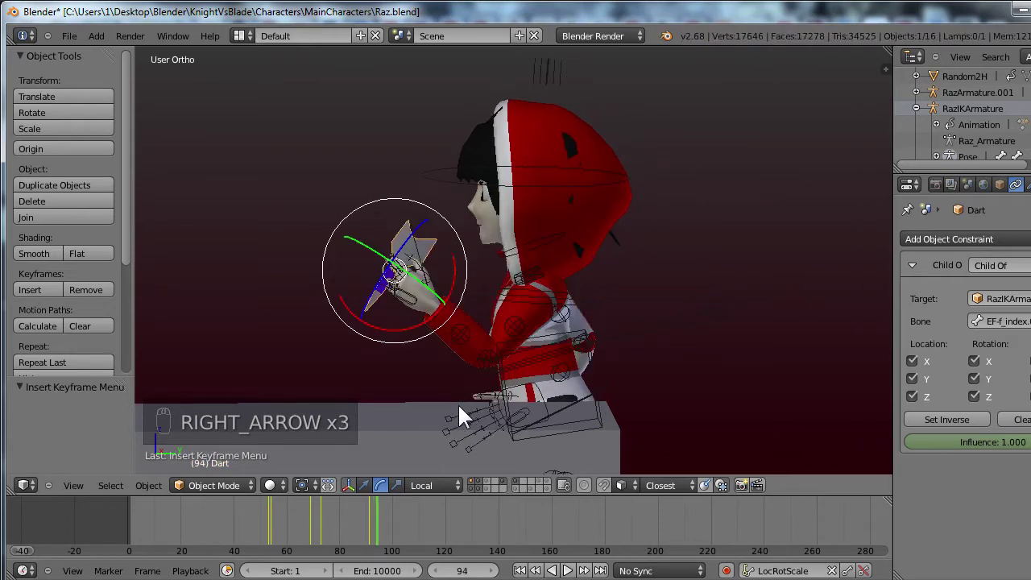
{"action": "key", "text": "Left"}
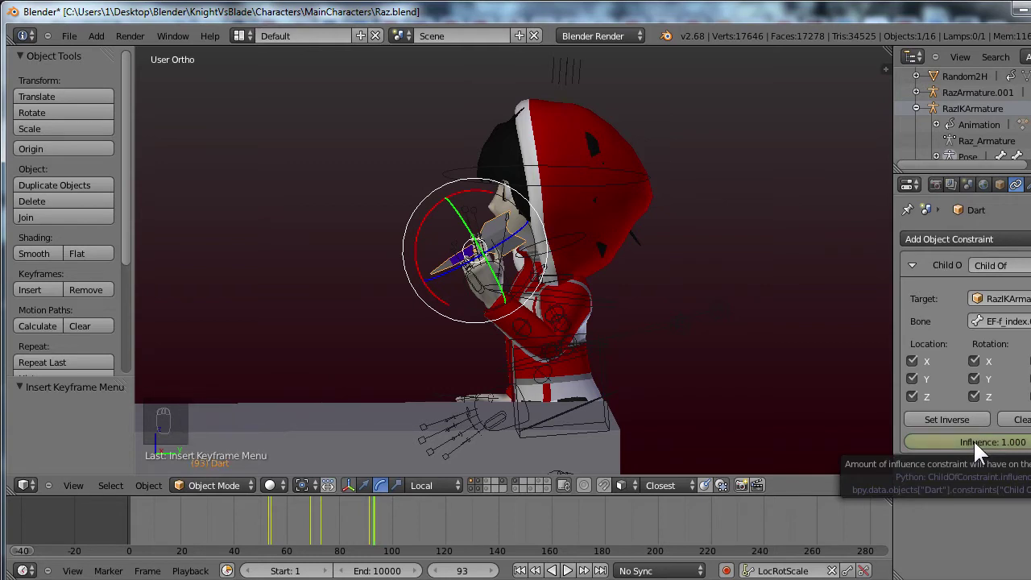
Set the dart's Child Of influence to 0 at frame 94.
{"action": "key", "text": "Right"}
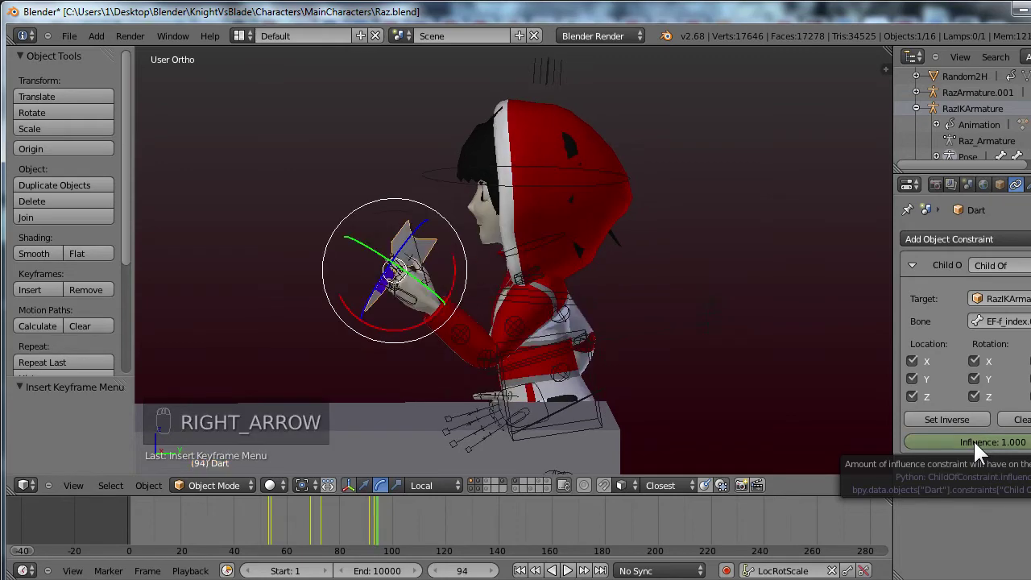
{"action": "left_click_drag", "start_coordinate": [973, 441], "coordinate": [840, 449]}
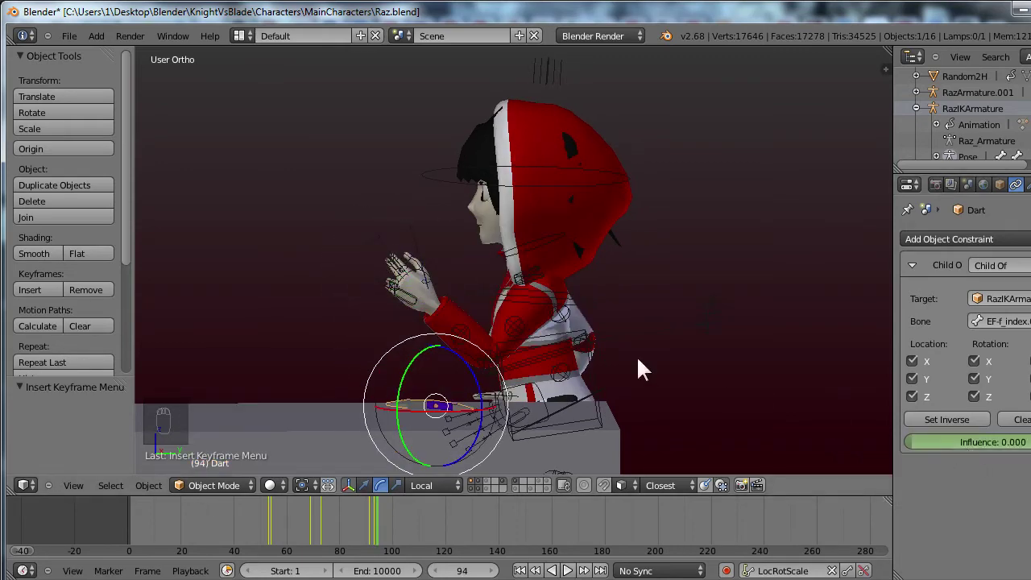
{"action": "middle_click_drag", "start_coordinate": [450, 329], "coordinate": [472, 408]}
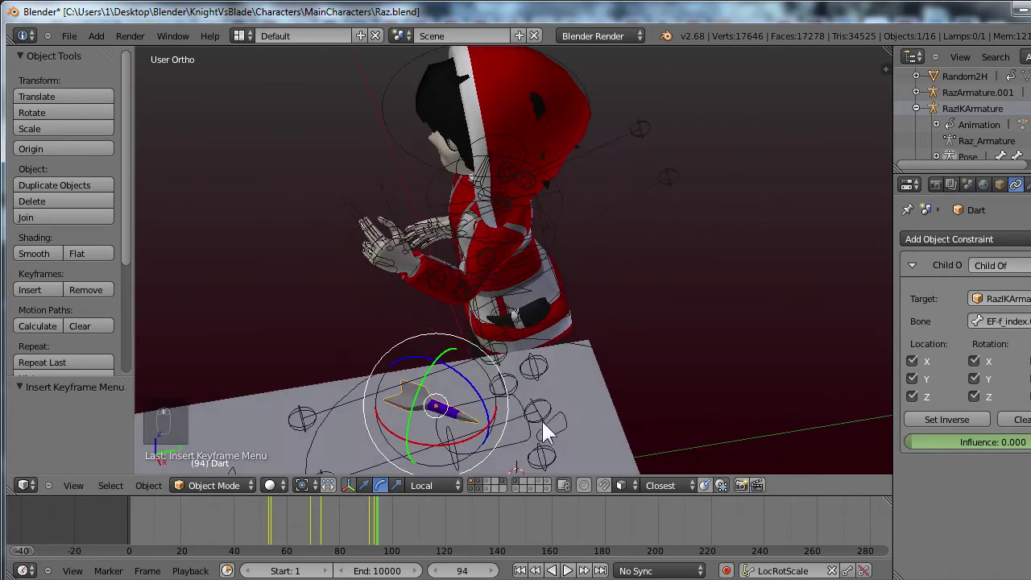
At frame 94, set the dart's Child Of influence to 1 and snap the 3D cursor to the dart in the hand.
{"action": "middle_click_drag", "start_coordinate": [547, 426], "coordinate": [516, 372]}
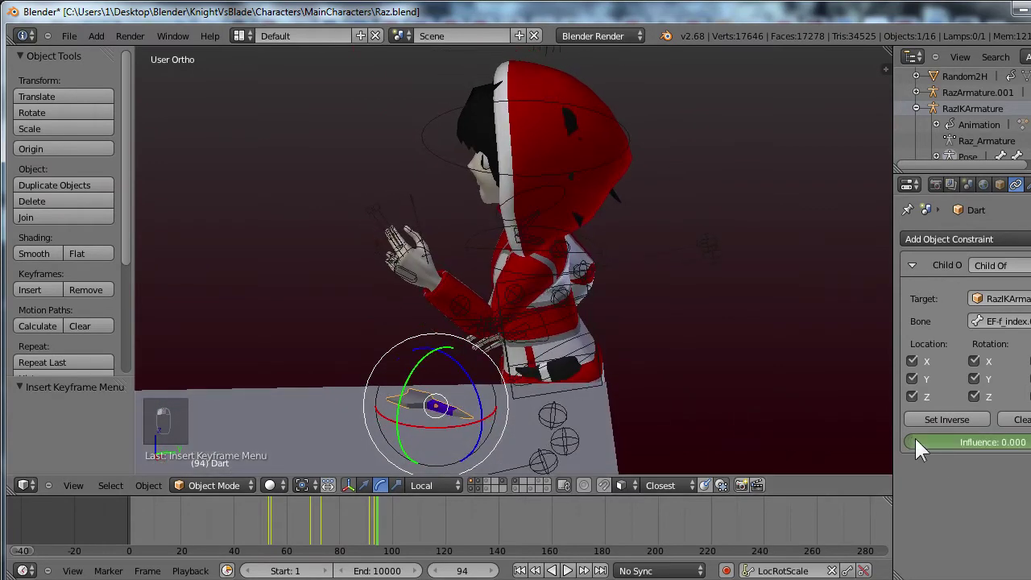
{"action": "left_click_drag", "start_coordinate": [914, 436], "coordinate": [1030, 441]}
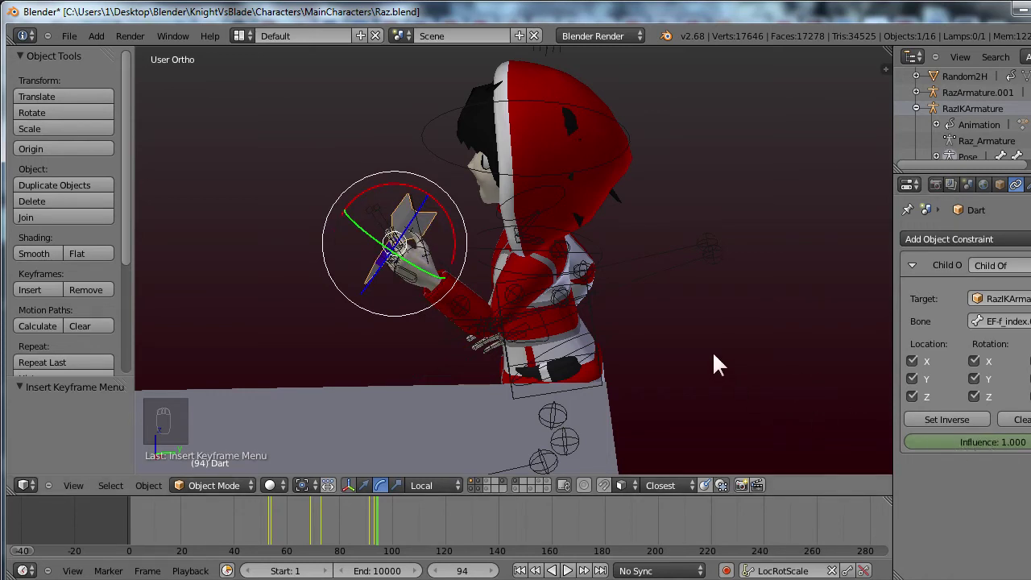
{"action": "key", "text": "shift+s"}
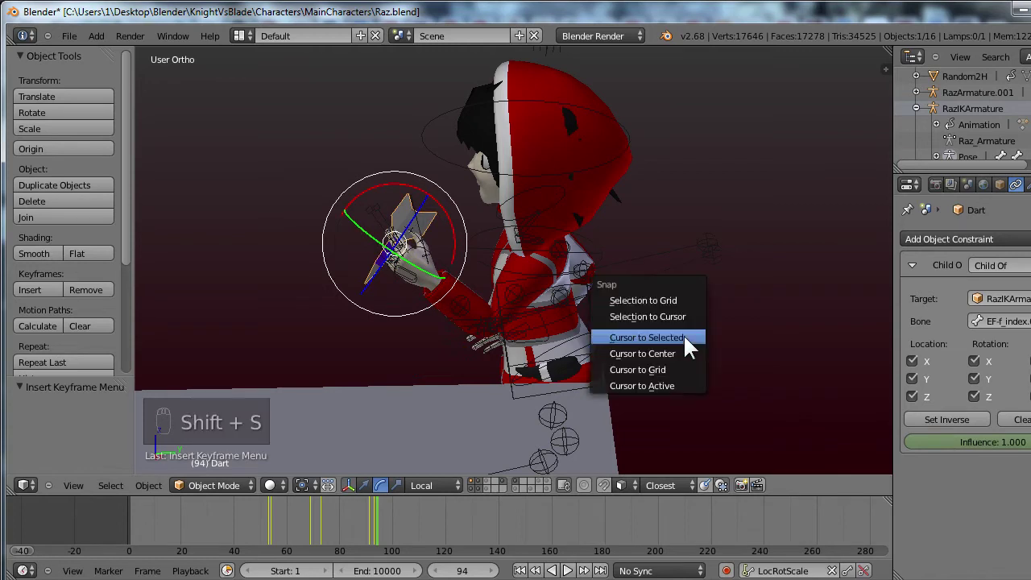
{"action": "left_click", "coordinate": [684, 336]}
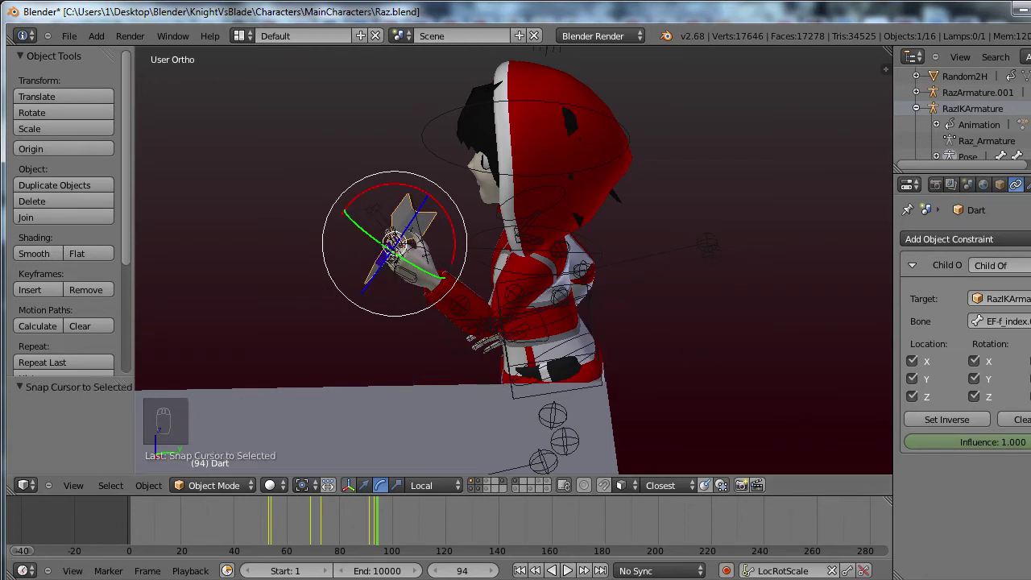
Keyframe the dart's Child Of influence at 0 on frame 94, and its location, rotation and scale on frame 93.
{"action": "mouse_move", "coordinate": [991, 442]}
{"action": "left_mouse_down"}
{"action": "mouse_move", "coordinate": [956, 427]}
{"action": "mouse_move", "coordinate": [869, 437]}
{"action": "mouse_move", "coordinate": [981, 447]}
{"action": "left_mouse_up"}
{"action": "key", "text": "i"}
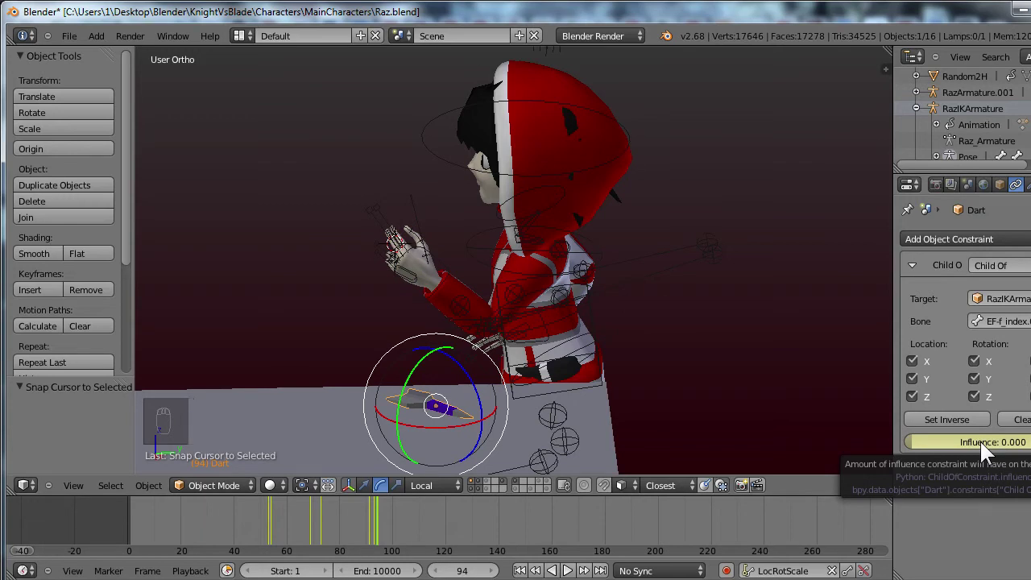
{"action": "key", "text": "Left"}
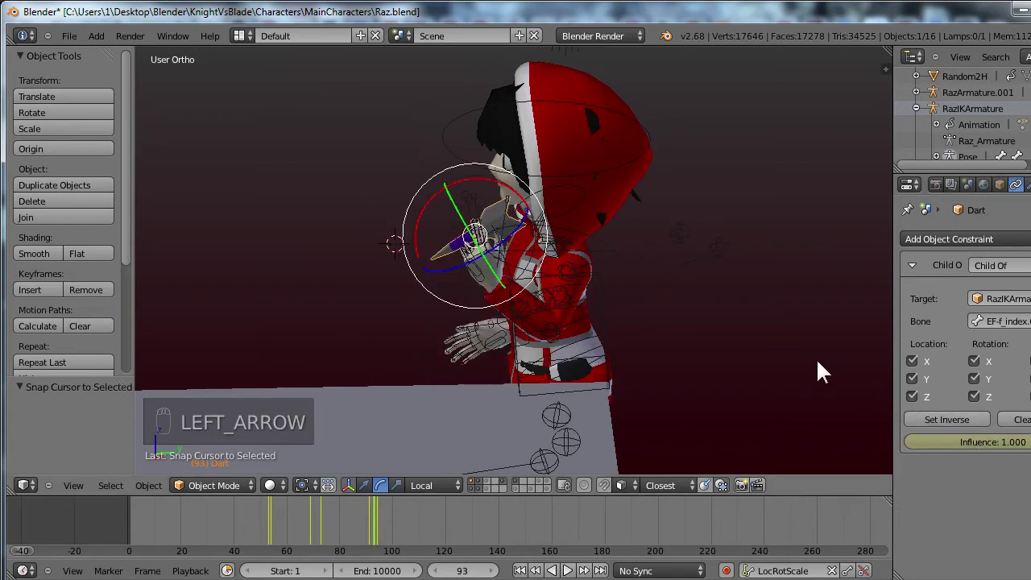
{"action": "key", "text": "i"}
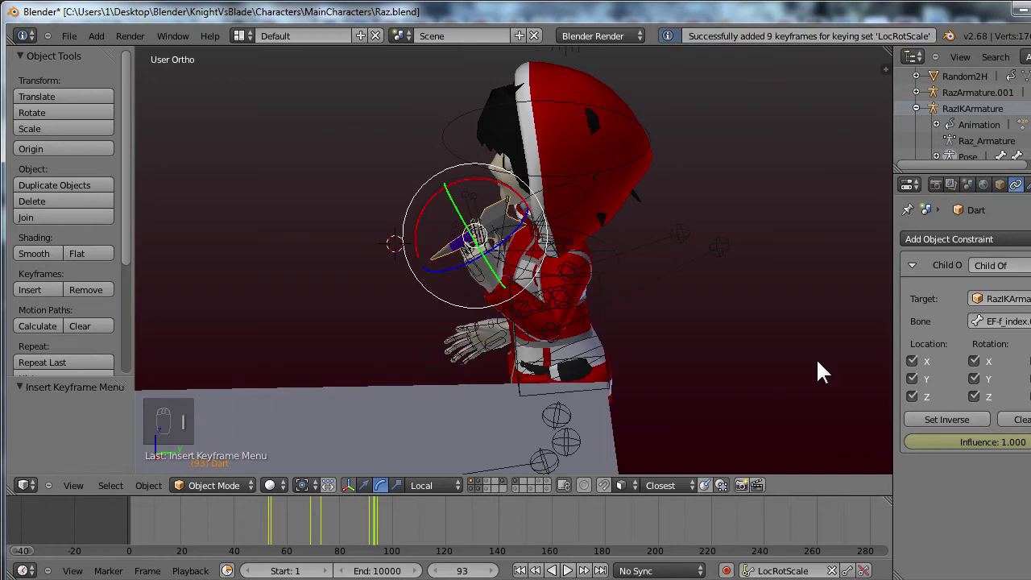
At frame 94, snap the released dart to the 3D cursor at the hand.
{"action": "key", "text": "Right"}
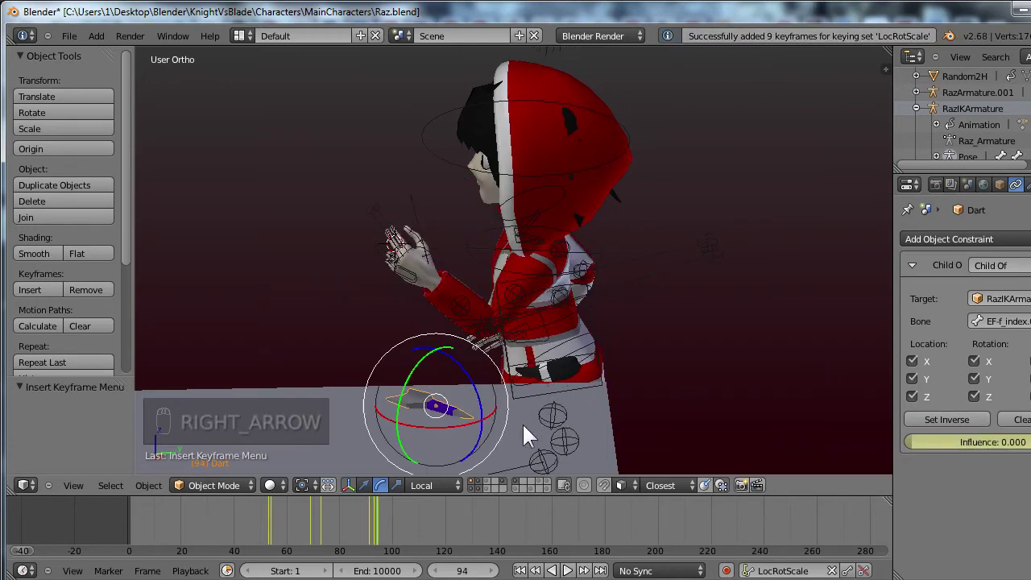
{"action": "key", "text": "shift+s"}
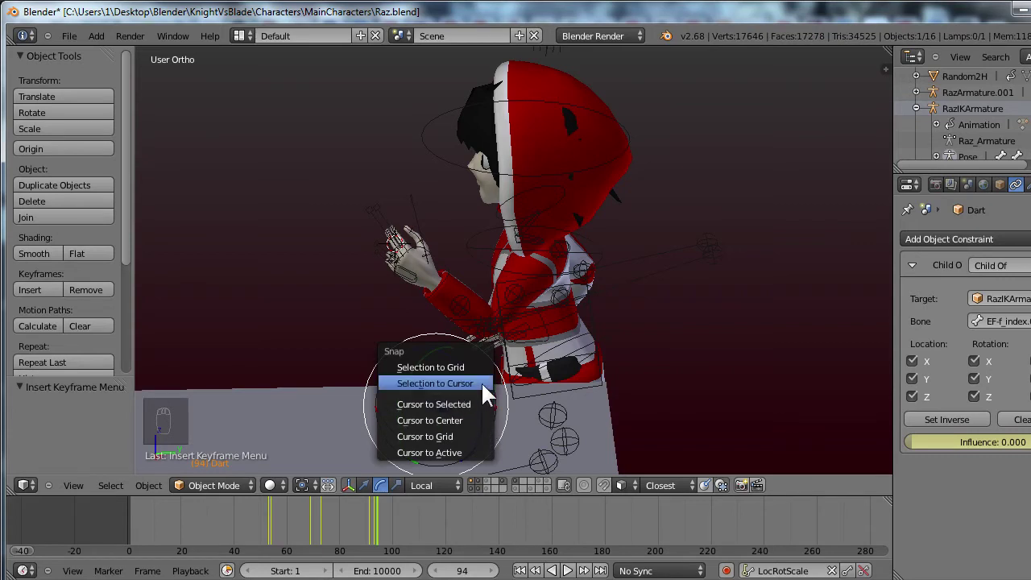
{"action": "left_click", "coordinate": [481, 382]}
Rotate the dart about 97° around local Z, adjust it around local Y, and rotate it about 83° around X so its tip points forward.
{"action": "key", "text": "r"}
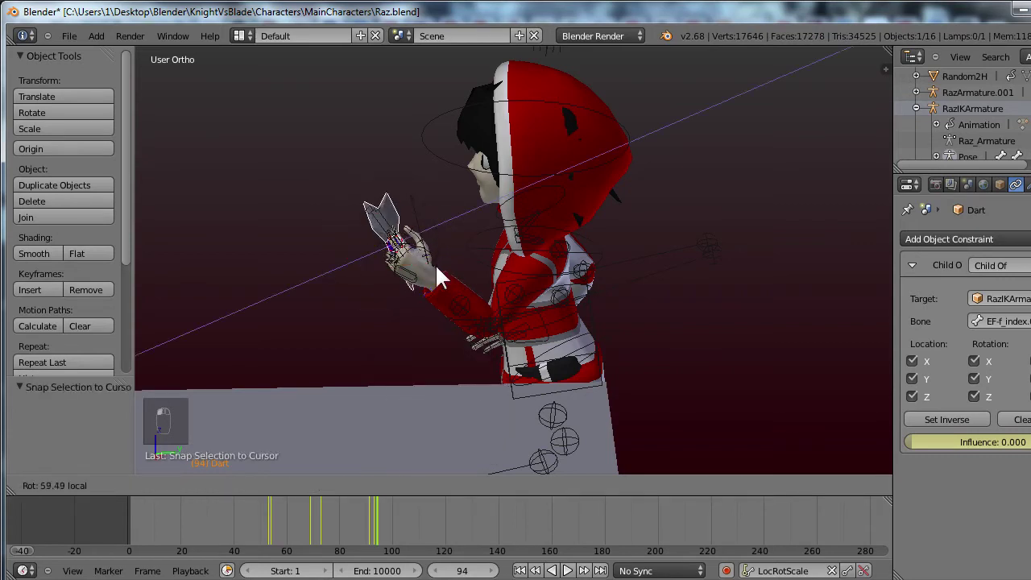
{"action": "left_click", "coordinate": [428, 290]}
{"action": "key", "text": "r"}
{"action": "key", "text": "y"}
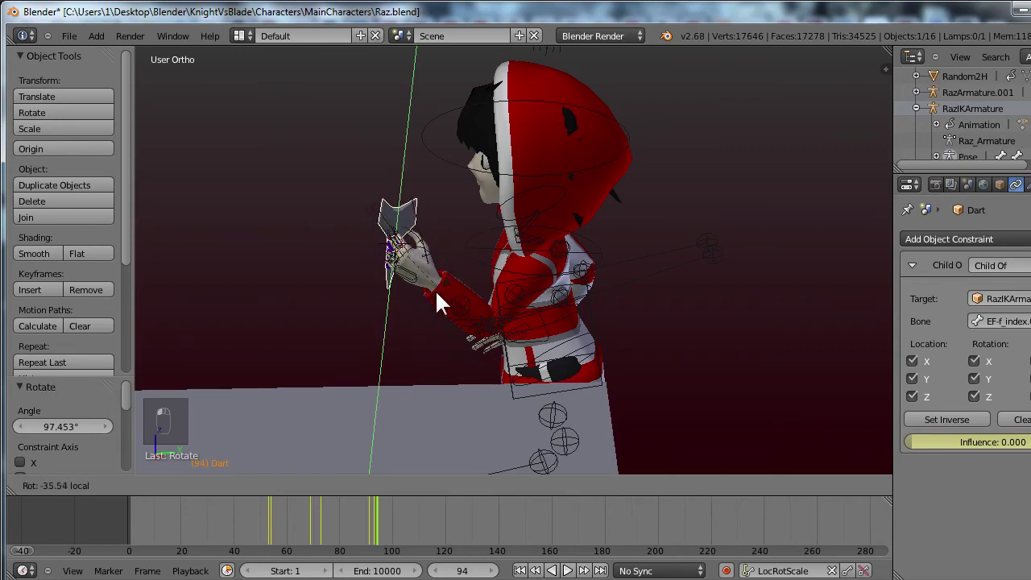
{"action": "left_click", "coordinate": [394, 241]}
{"action": "key", "text": "r"}
{"action": "key", "text": "x"}
{"action": "key", "text": "x"}
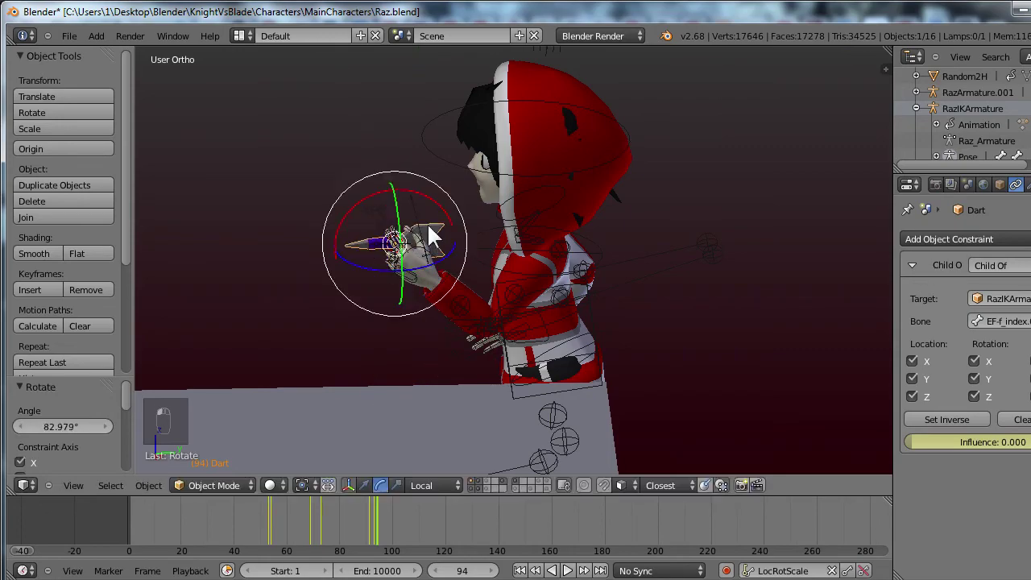
Move the dart about -0.56 along global Y, ahead of the hand, and keyframe its location, rotation and scale at frame 94.
{"action": "middle_click_drag", "start_coordinate": [429, 224], "coordinate": [366, 320]}
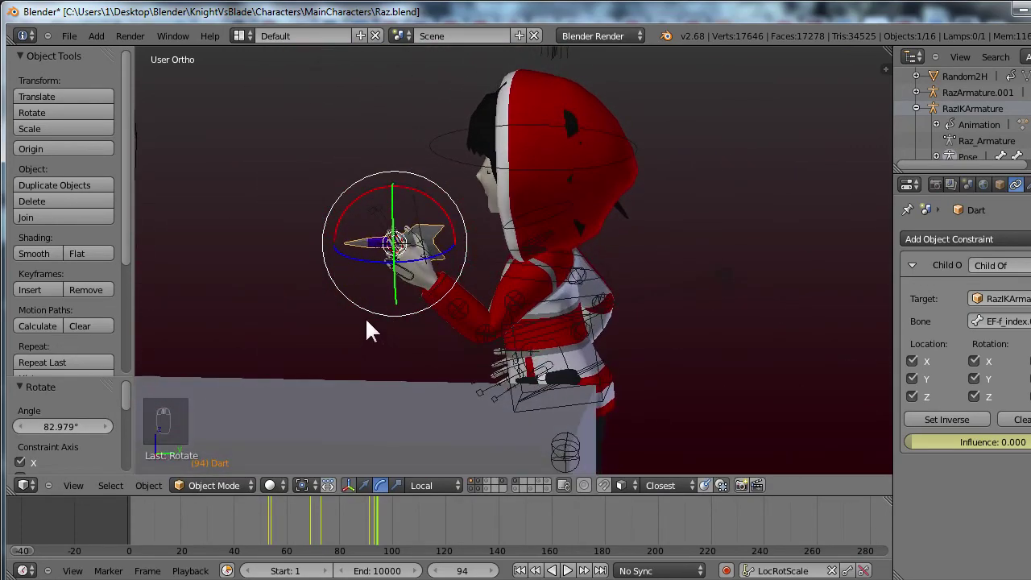
{"action": "key", "text": "g"}
{"action": "key", "text": "y"}
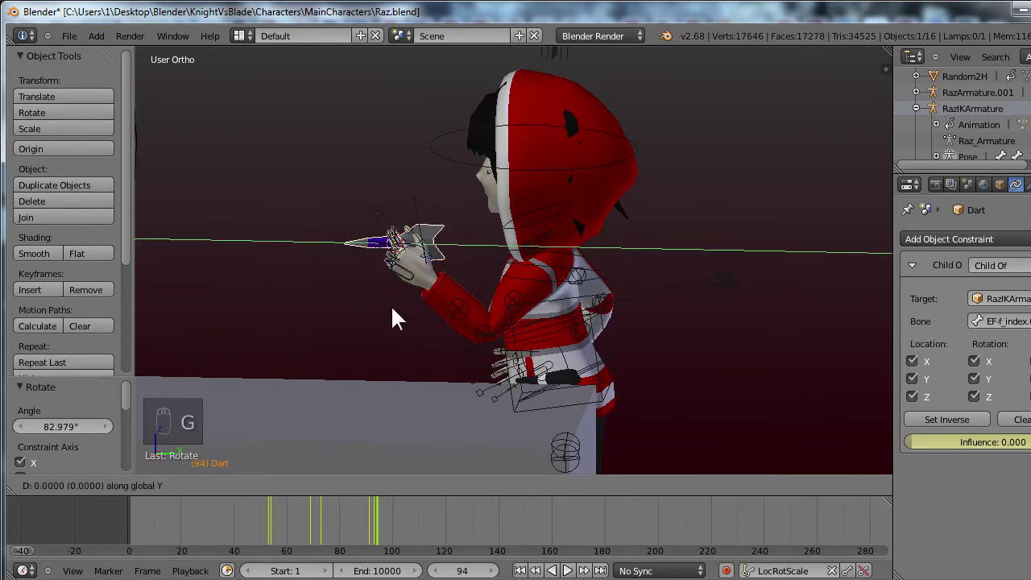
{"action": "left_click", "coordinate": [344, 291]}
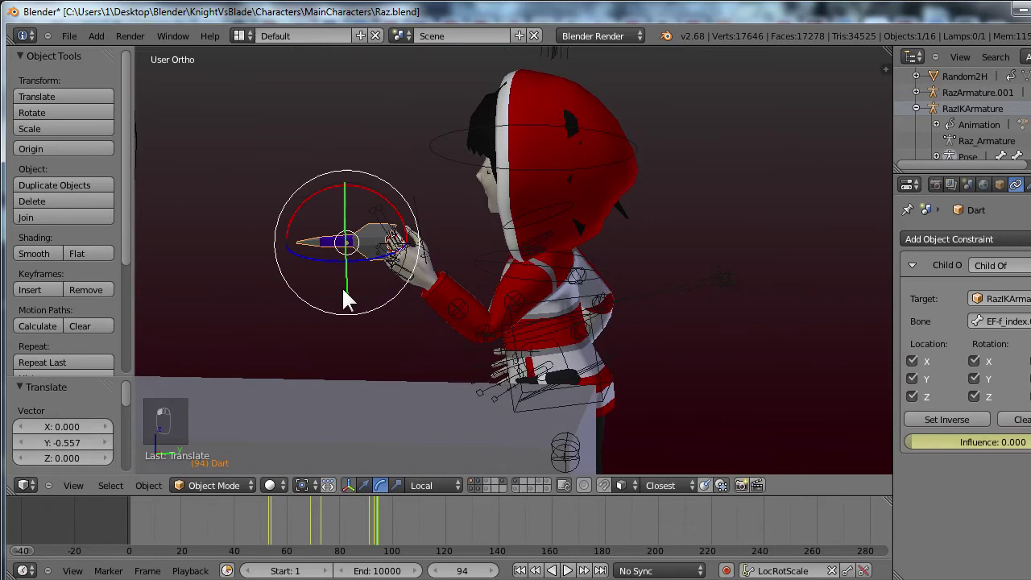
{"action": "key", "text": "i"}
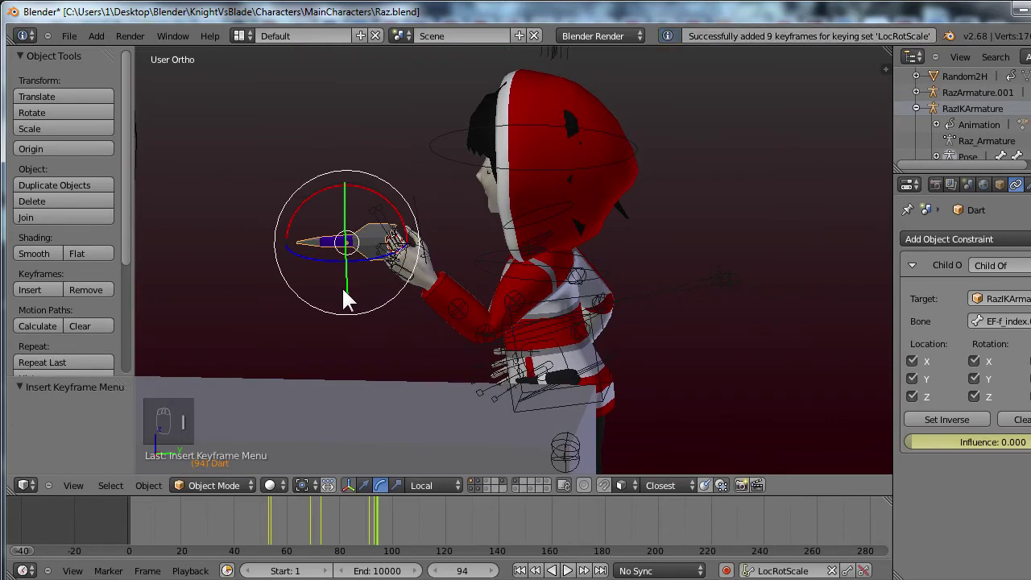
{"action": "key", "text": "Left"}
{"action": "key", "text": "Right"}
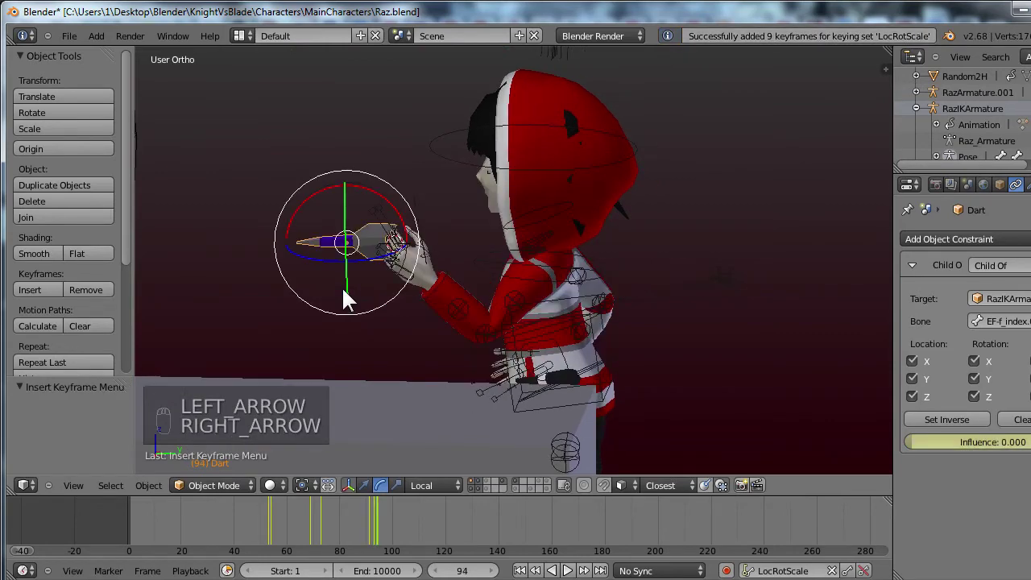
Advance to frame 100 and rotate the dart about 8° in the top view to aim it at the dartboard.
{"action": "key", "text": "Right"}
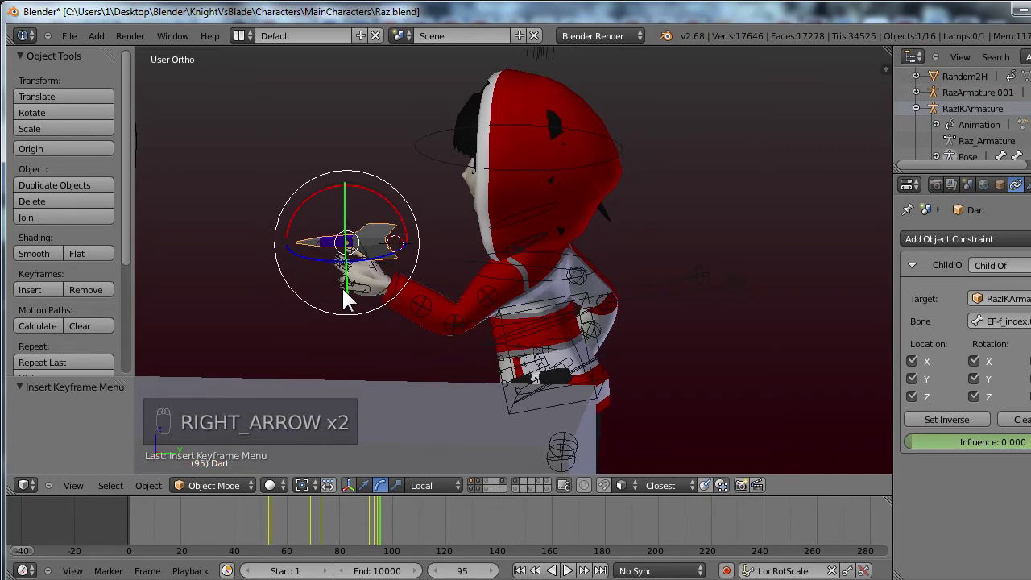
{"action": "key", "text": "Right"}
{"action": "key", "text": "Right"}
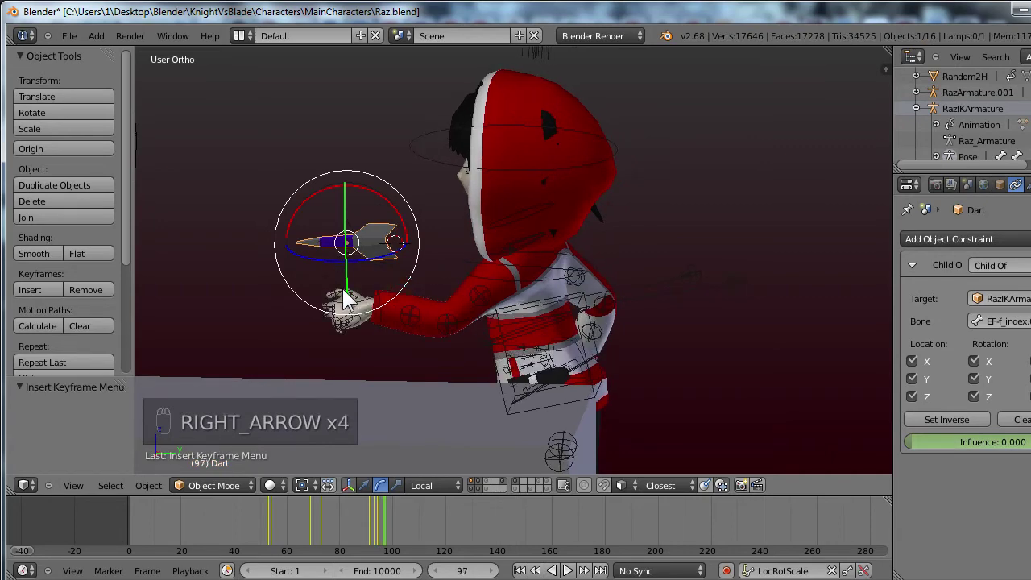
{"action": "middle_click_drag", "start_coordinate": [346, 300], "coordinate": [227, 271]}
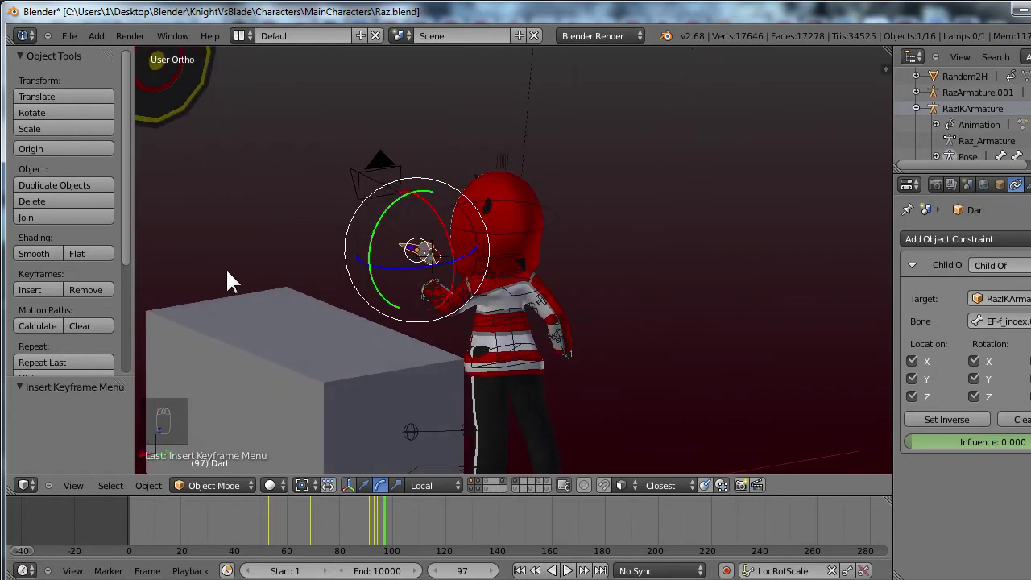
{"action": "middle_click_drag", "start_coordinate": [338, 272], "coordinate": [566, 367]}
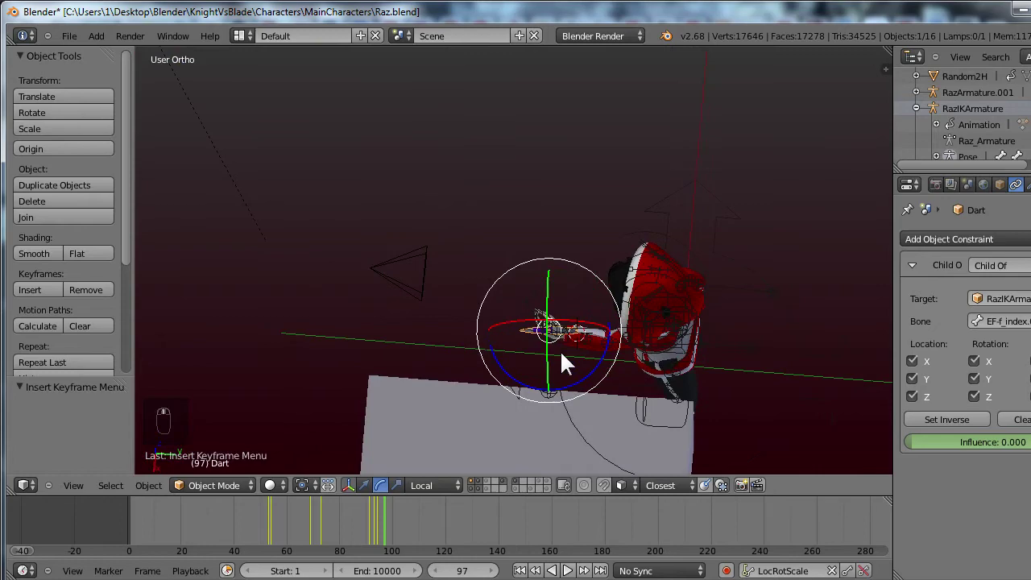
{"action": "key", "text": "Right"}
{"action": "key", "text": "Right"}
{"action": "key", "text": "Right"}
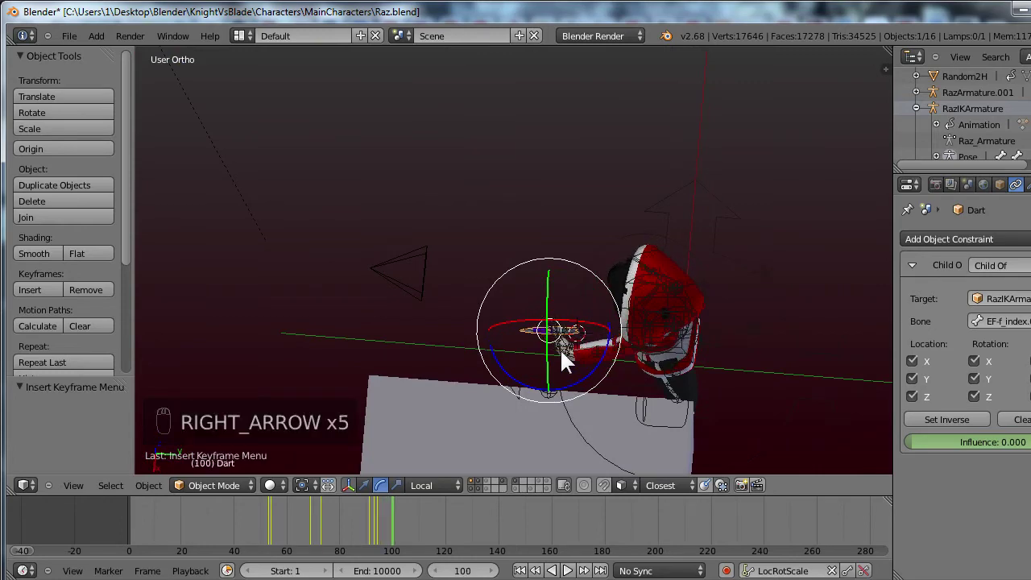
{"action": "key", "text": "KP_7"}
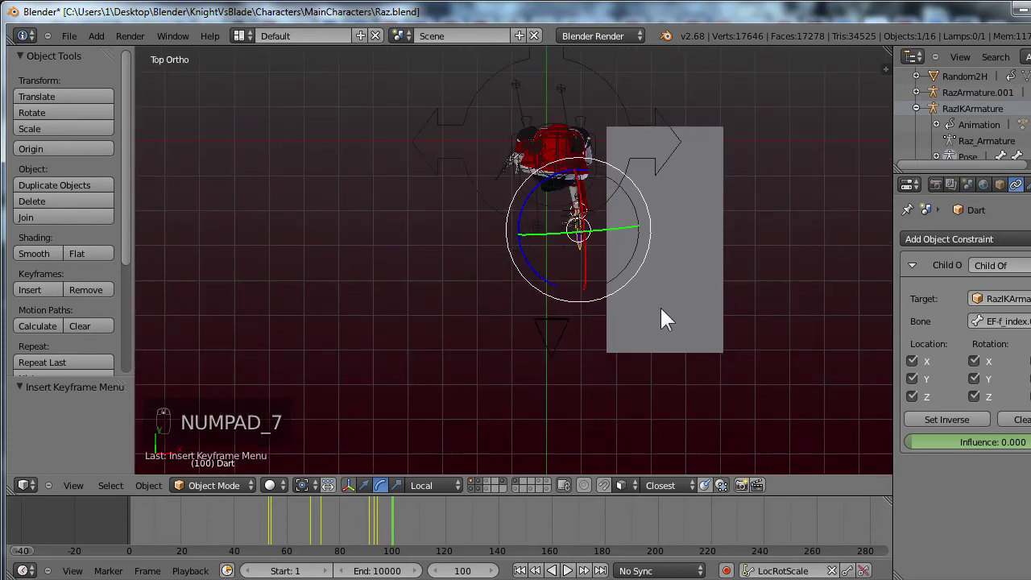
{"action": "key", "text": "r"}
{"action": "left_click", "coordinate": [650, 325]}
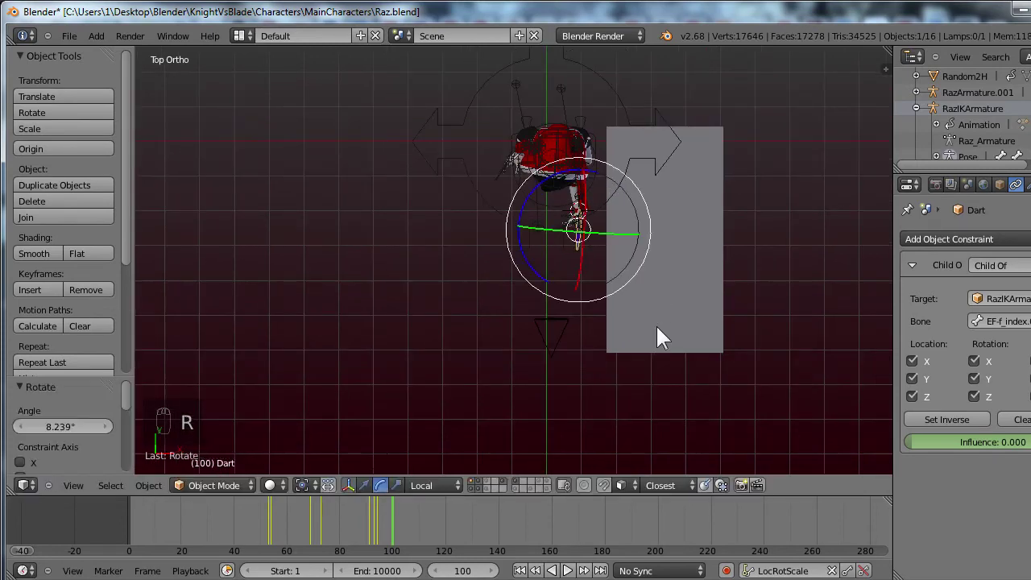
Move the dart about -2.37 along X and -12.73 along Y in the top view, up to the dartboard.
{"action": "middle_click_drag", "start_coordinate": [656, 324], "coordinate": [673, 46], "text": "shift"}
{"action": "scroll", "coordinate": [673, 46], "scroll_direction": "down", "scroll_amount": 1}
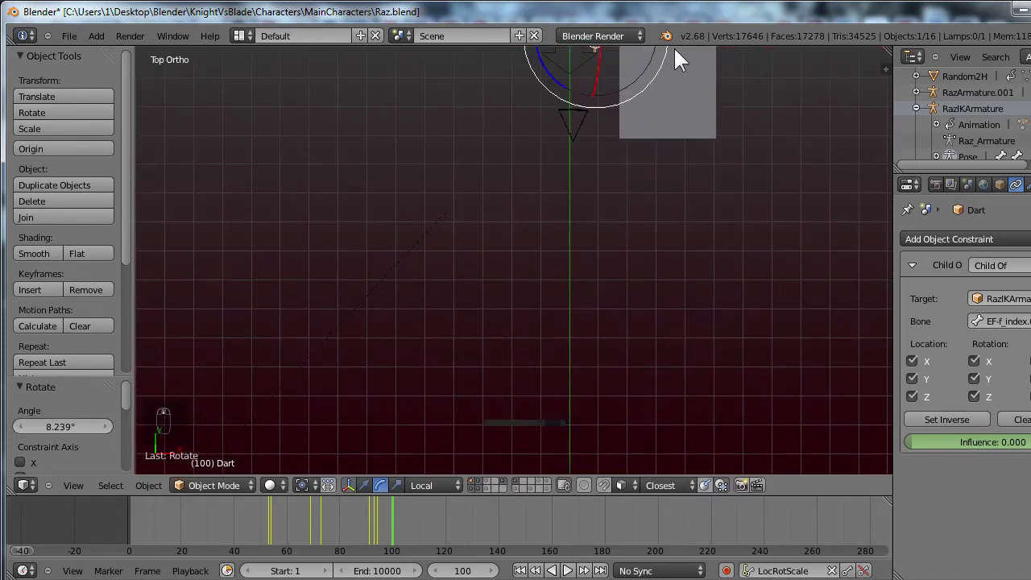
{"action": "key", "text": "g"}
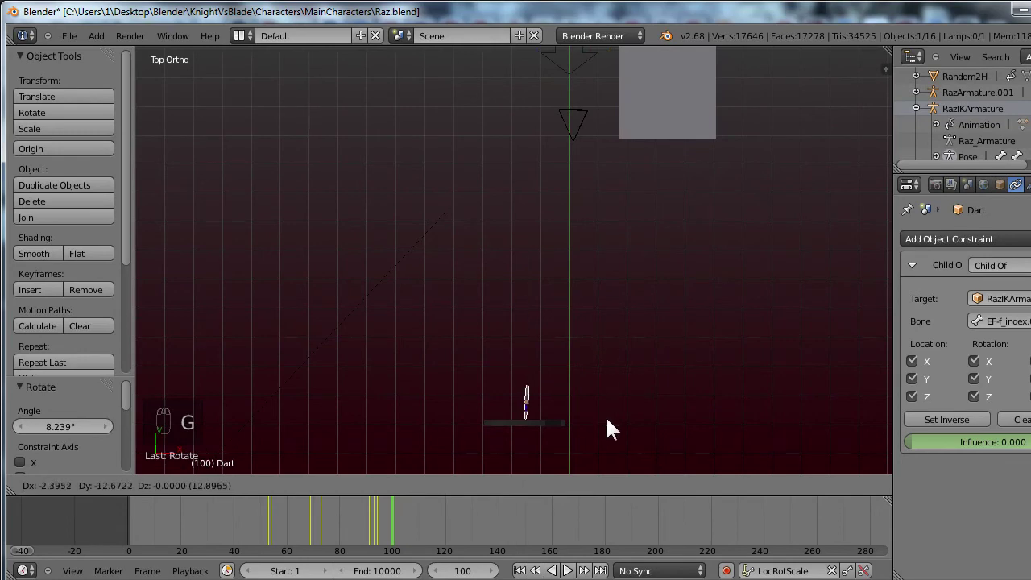
{"action": "left_click", "coordinate": [607, 413]}
Move the dart about -0.16 along Y and 0.52 along Z into the bullseye, and keyframe its location, rotation and scale at frame 100.
{"action": "middle_click_drag", "start_coordinate": [609, 412], "coordinate": [466, 258]}
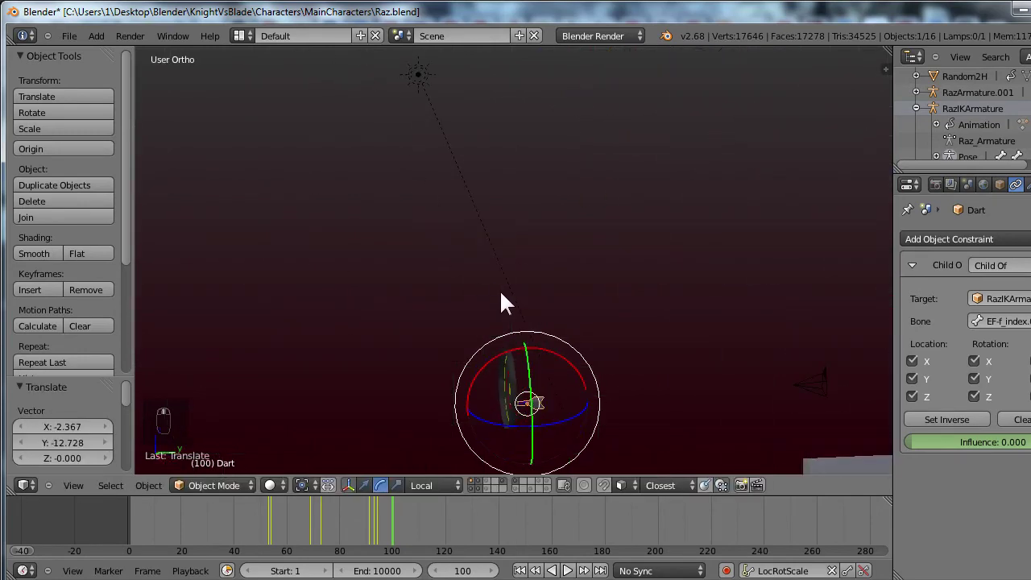
{"action": "key", "text": "KP_3"}
{"action": "key", "text": "KP_Decimal"}
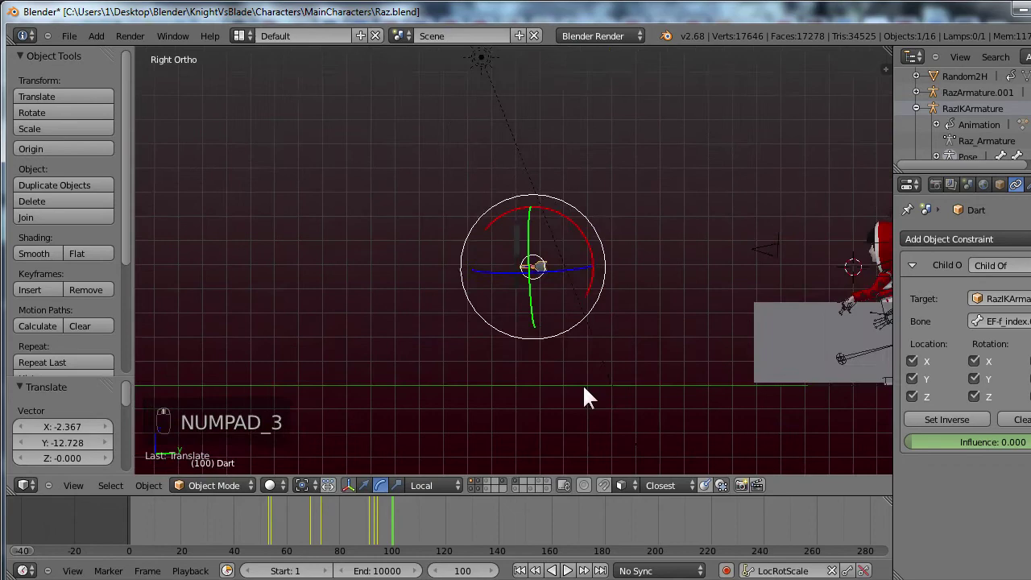
{"action": "scroll", "coordinate": [582, 383], "scroll_direction": "up", "scroll_amount": 10}
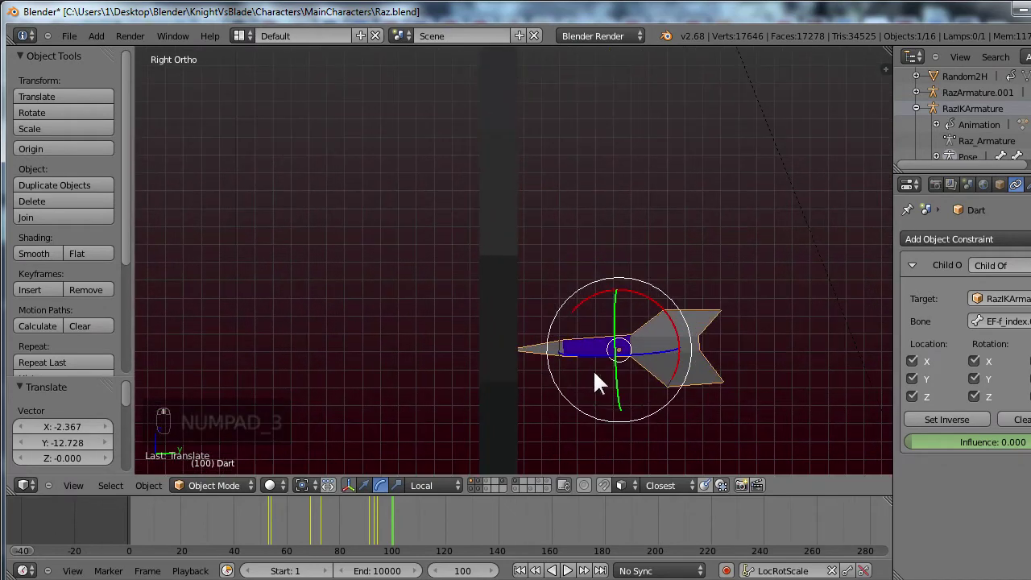
{"action": "key", "text": "g"}
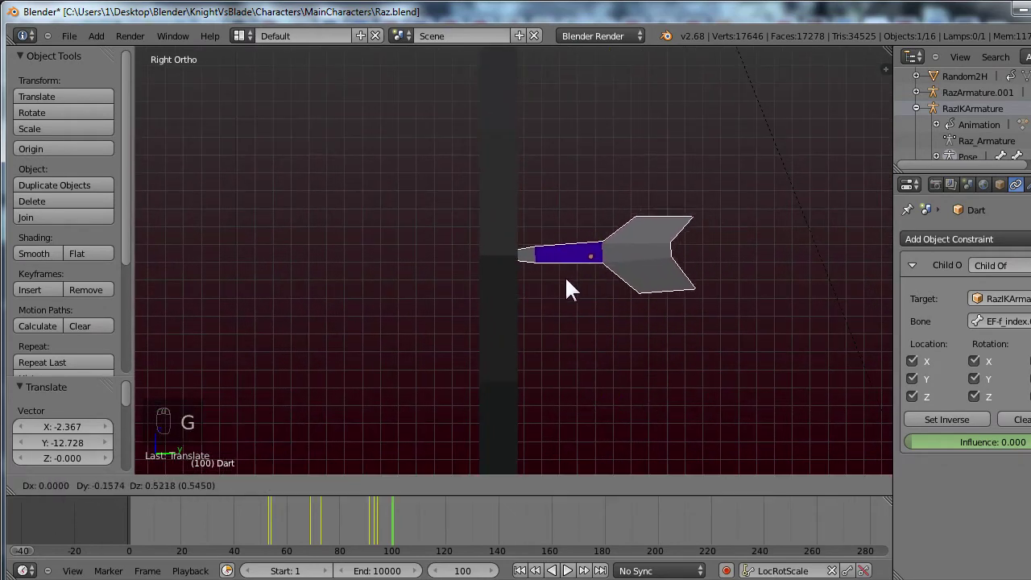
{"action": "left_click", "coordinate": [569, 290]}
{"action": "middle_click_drag", "start_coordinate": [578, 292], "coordinate": [432, 310]}
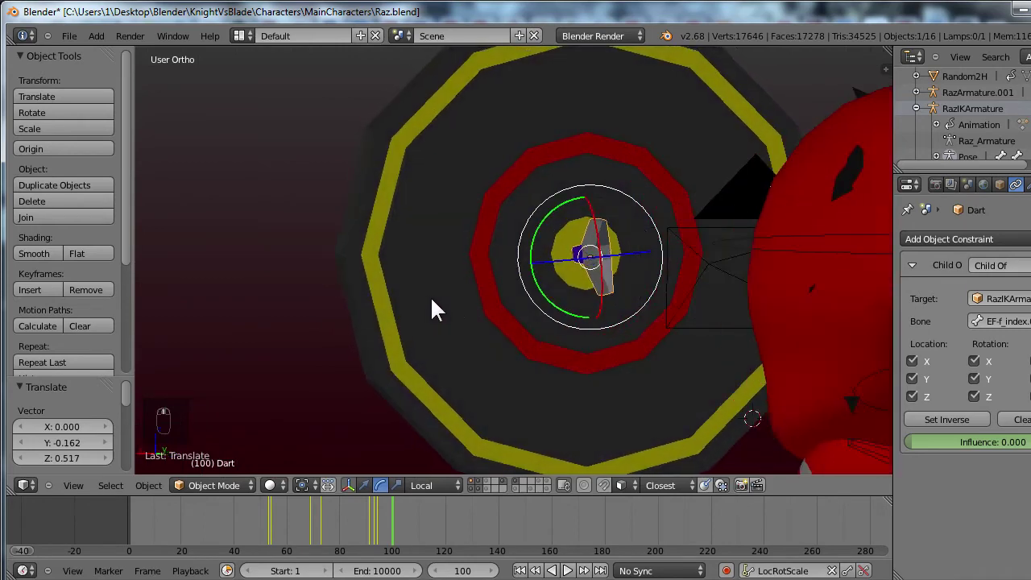
{"action": "scroll", "coordinate": [451, 314], "scroll_direction": "down", "scroll_amount": 5}
{"action": "key", "text": "i"}
{"action": "scroll", "coordinate": [596, 298], "scroll_direction": "down", "scroll_amount": 4}
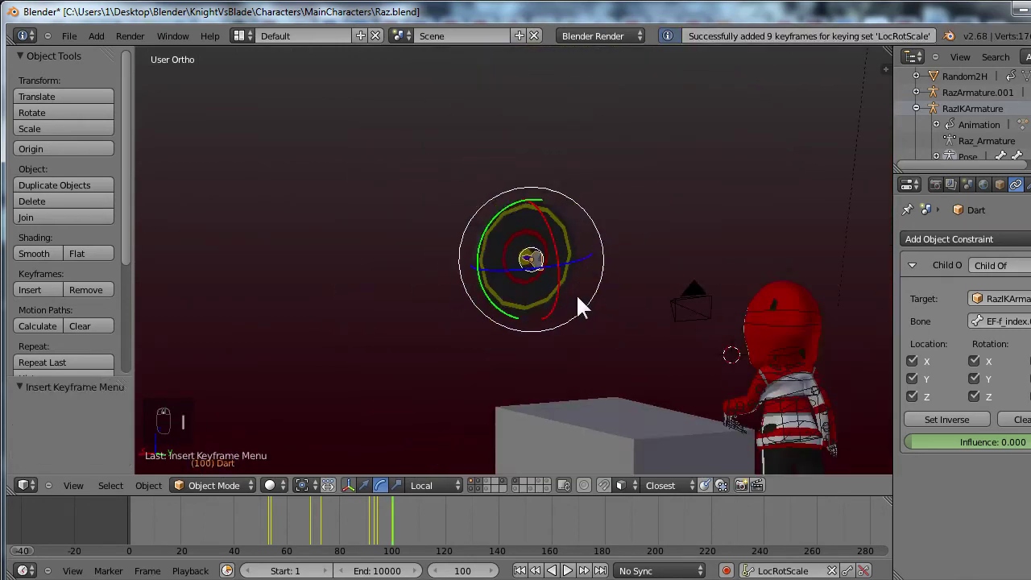
Go to frame 103, hide the character rig's layer and deselect all objects for a clear view of the throw.
{"action": "middle_click_drag", "start_coordinate": [577, 294], "coordinate": [395, 531]}
{"action": "middle_click_drag", "start_coordinate": [531, 343], "coordinate": [481, 269]}
{"action": "left_click_drag", "start_coordinate": [358, 523], "coordinate": [401, 533]}
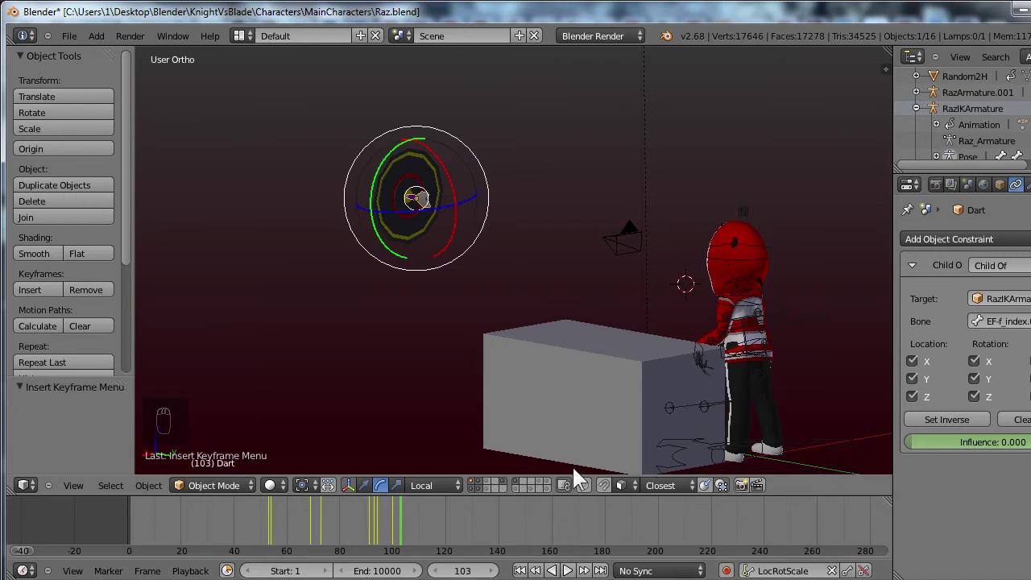
{"action": "left_click", "coordinate": [479, 483]}
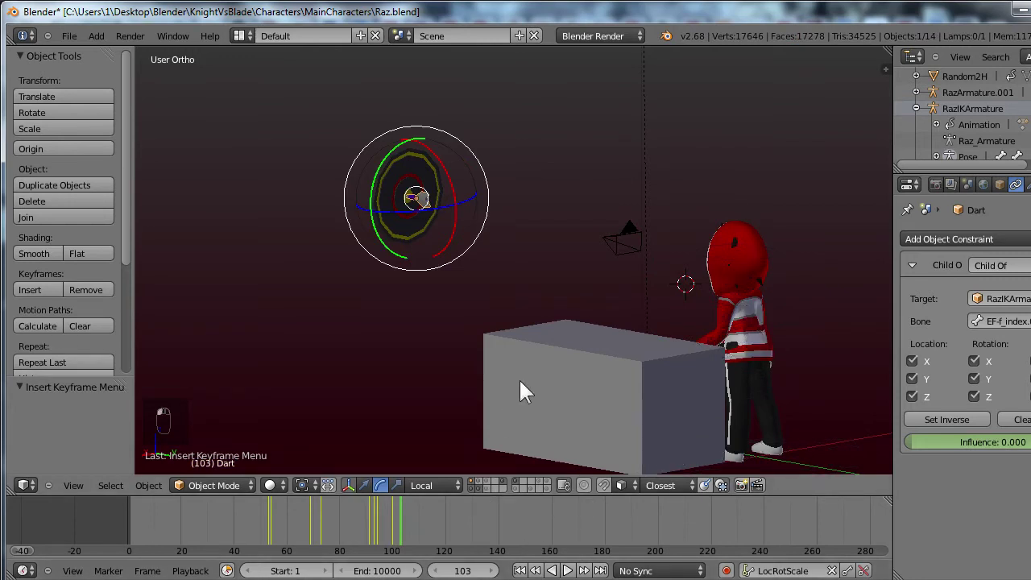
{"action": "key", "text": "a"}
{"action": "middle_click_drag", "start_coordinate": [500, 355], "coordinate": [504, 358]}
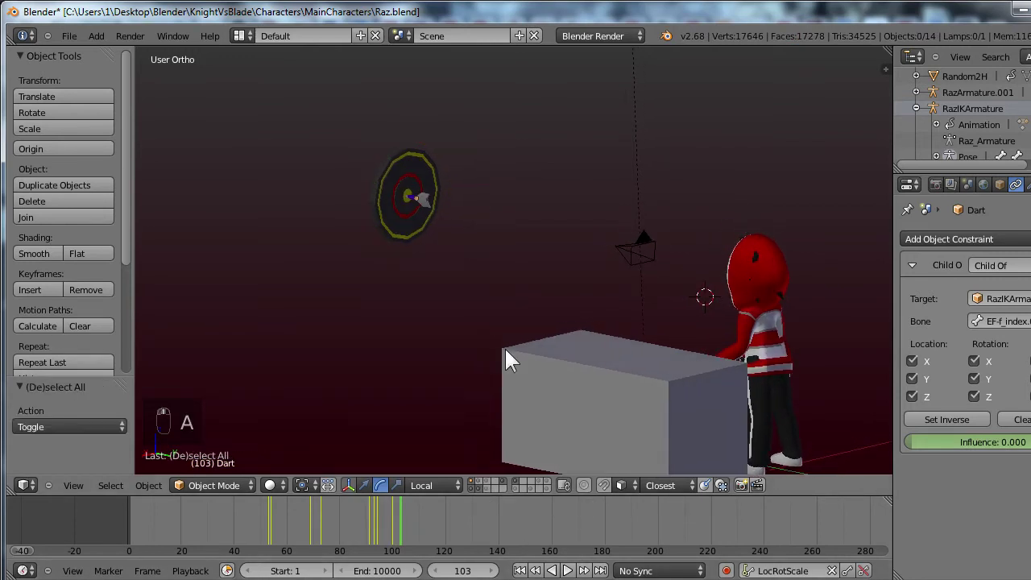
Play the throw animation from frame 1 in a close view from behind the character, and stop it after the dart lands.
{"action": "left_click", "coordinate": [520, 570]}
{"action": "middle_click_drag", "start_coordinate": [632, 372], "coordinate": [620, 329]}
{"action": "scroll", "coordinate": [545, 276], "scroll_direction": "up", "scroll_amount": 2}
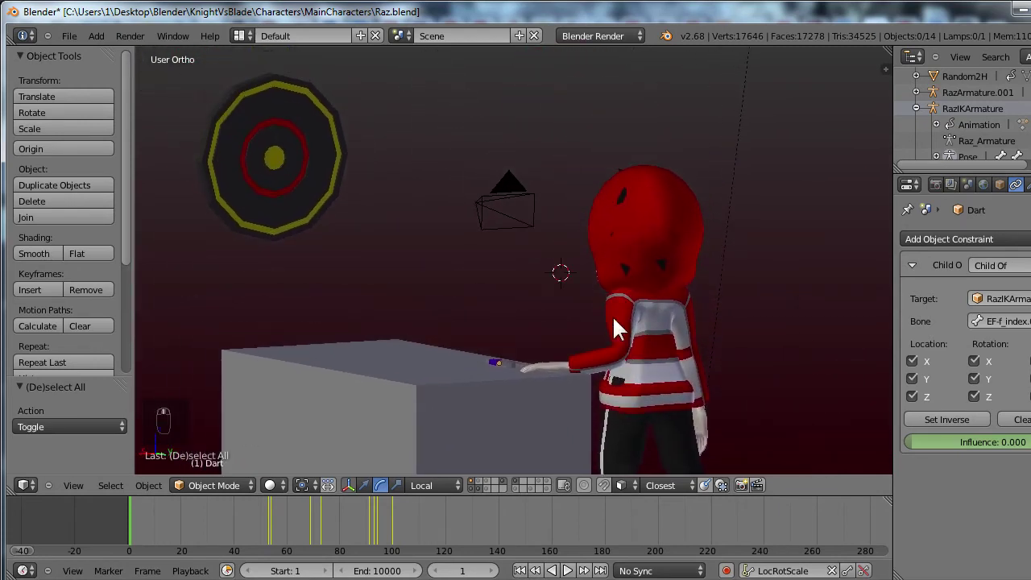
{"action": "left_click", "coordinate": [568, 570]}
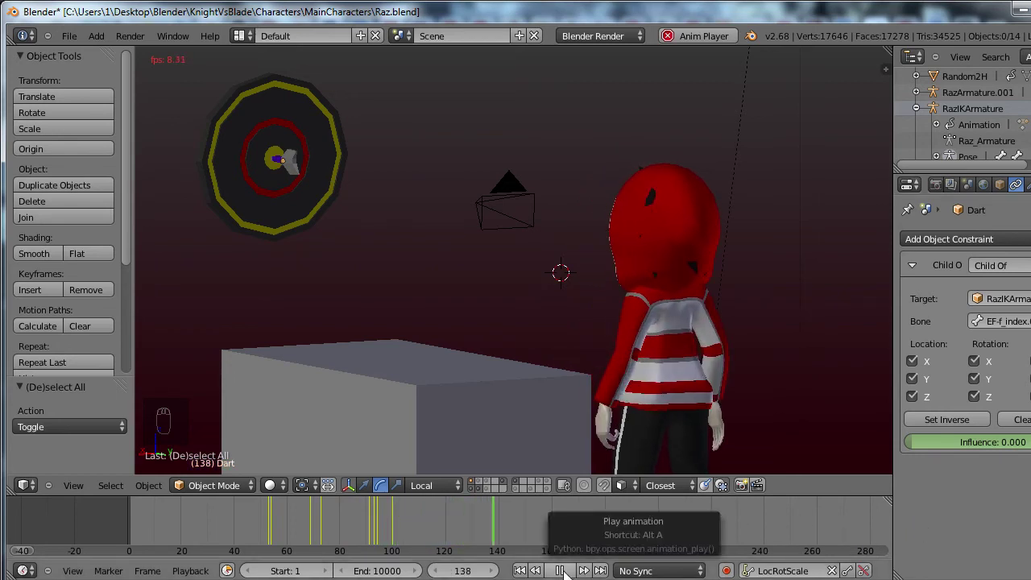
{"action": "left_click", "coordinate": [560, 570]}
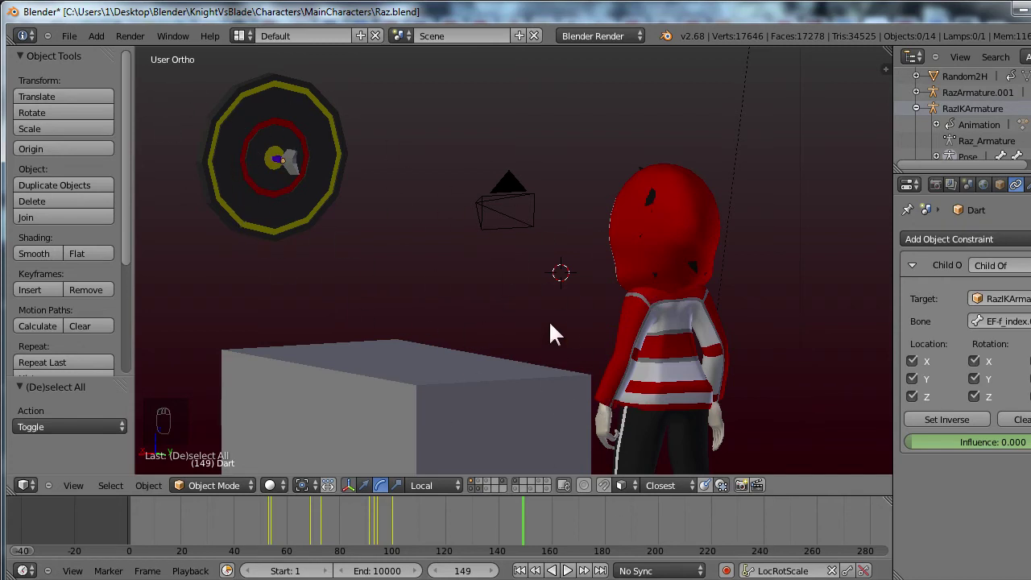
Replay the animation from frame 1 while orbiting from behind the character to the table's front side, stopping after the throw.
{"action": "middle_click_drag", "start_coordinate": [550, 324], "coordinate": [549, 360]}
{"action": "middle_click_drag", "start_coordinate": [793, 419], "coordinate": [702, 387]}
{"action": "middle_click_drag", "start_coordinate": [656, 364], "coordinate": [654, 383]}
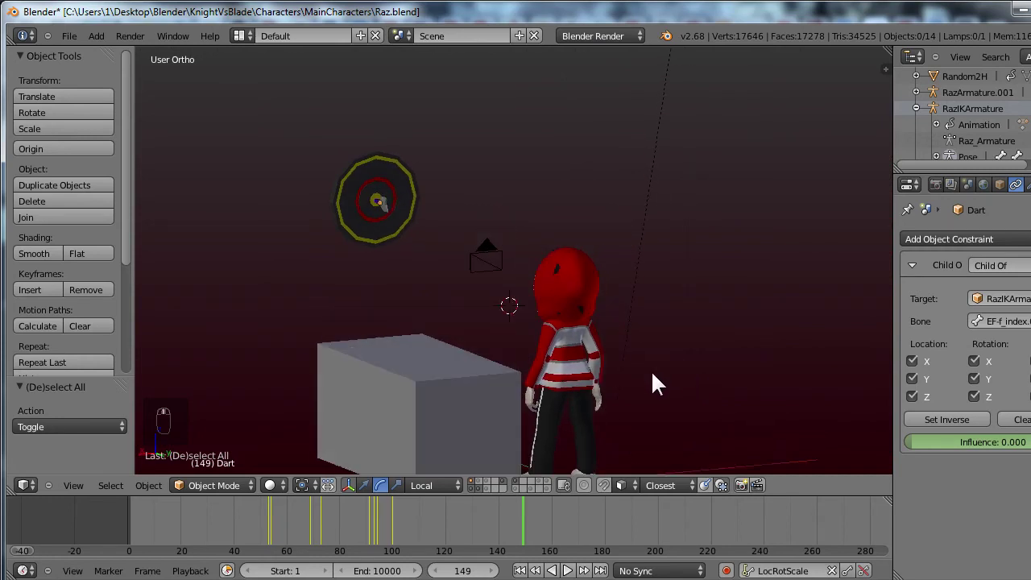
{"action": "left_click", "coordinate": [519, 570]}
{"action": "left_click", "coordinate": [567, 570]}
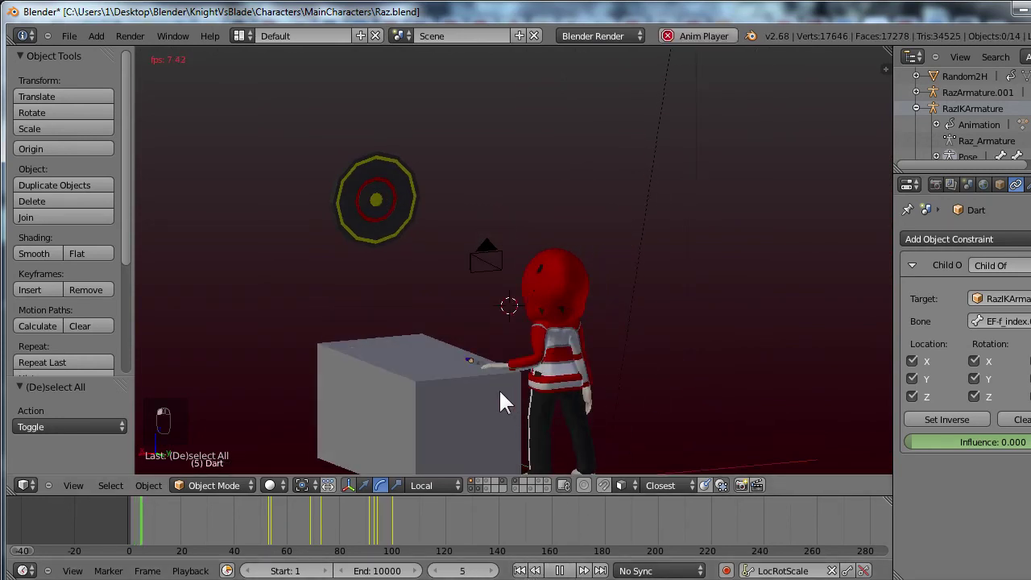
{"action": "middle_click_drag", "start_coordinate": [499, 388], "coordinate": [552, 414]}
{"action": "scroll", "coordinate": [542, 414], "scroll_direction": "up", "scroll_amount": 5}
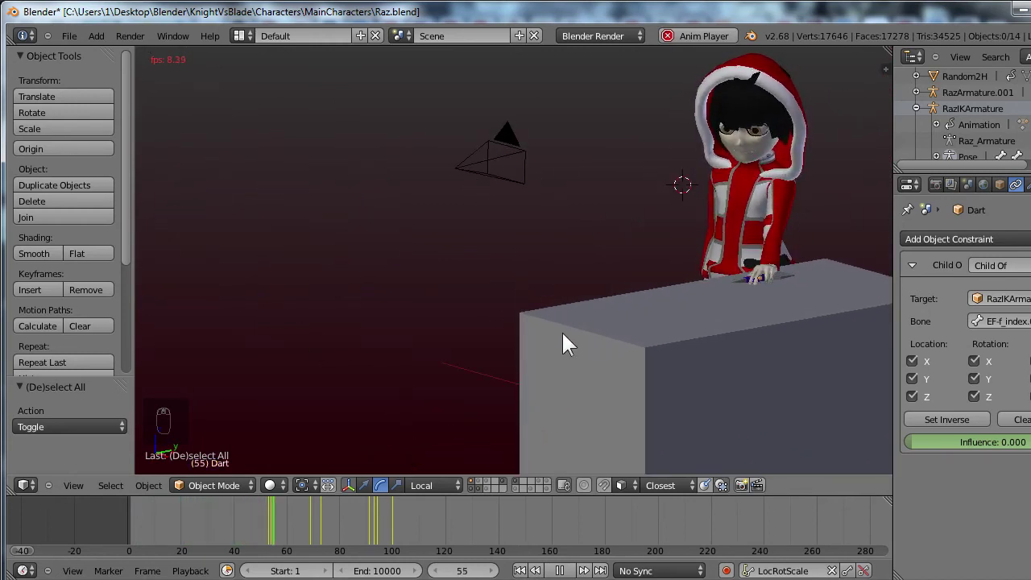
{"action": "scroll", "coordinate": [561, 348], "scroll_direction": "down", "scroll_amount": 2}
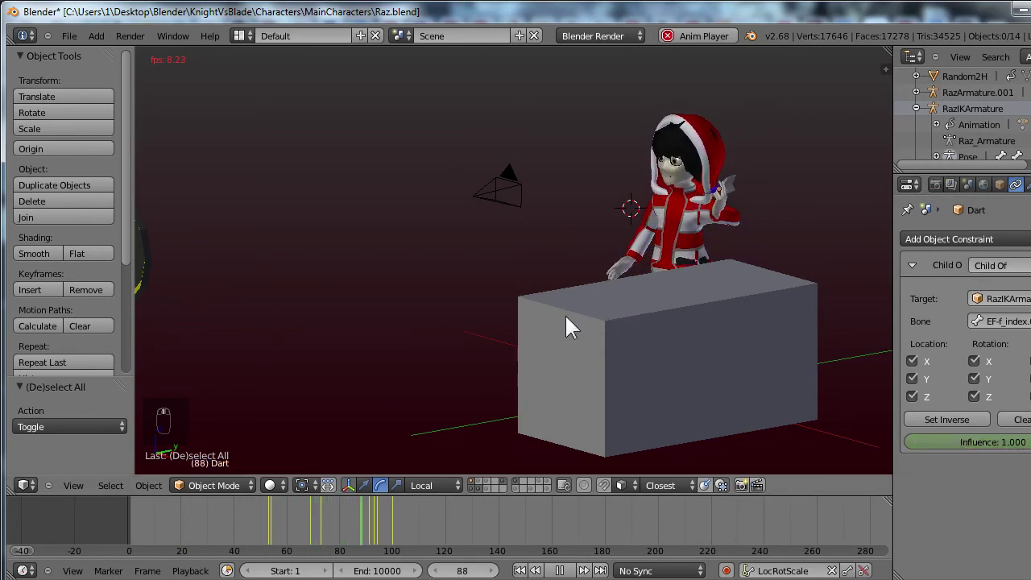
{"action": "scroll", "coordinate": [566, 326], "scroll_direction": "down", "scroll_amount": 3}
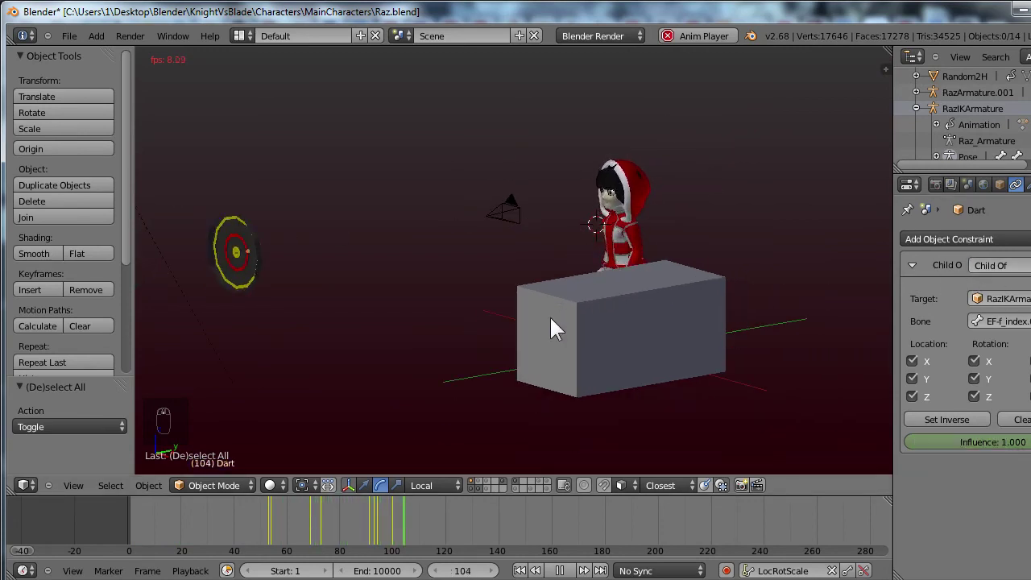
{"action": "left_click", "coordinate": [560, 571]}
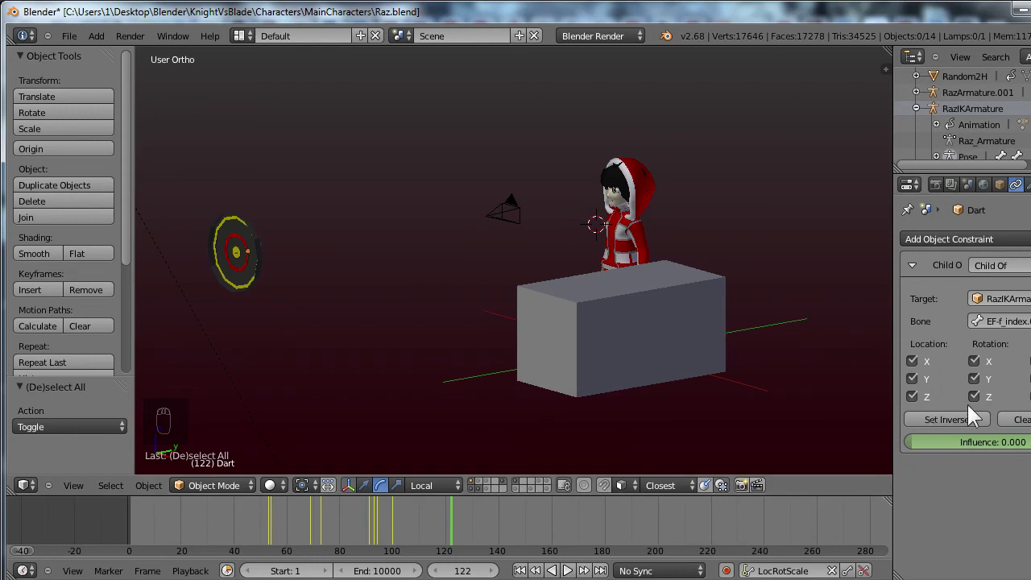
Review the full pickup and throw from frame 1 in an angled front view of the dartboard, character and table.
{"action": "middle_click_drag", "start_coordinate": [850, 364], "coordinate": [664, 299]}
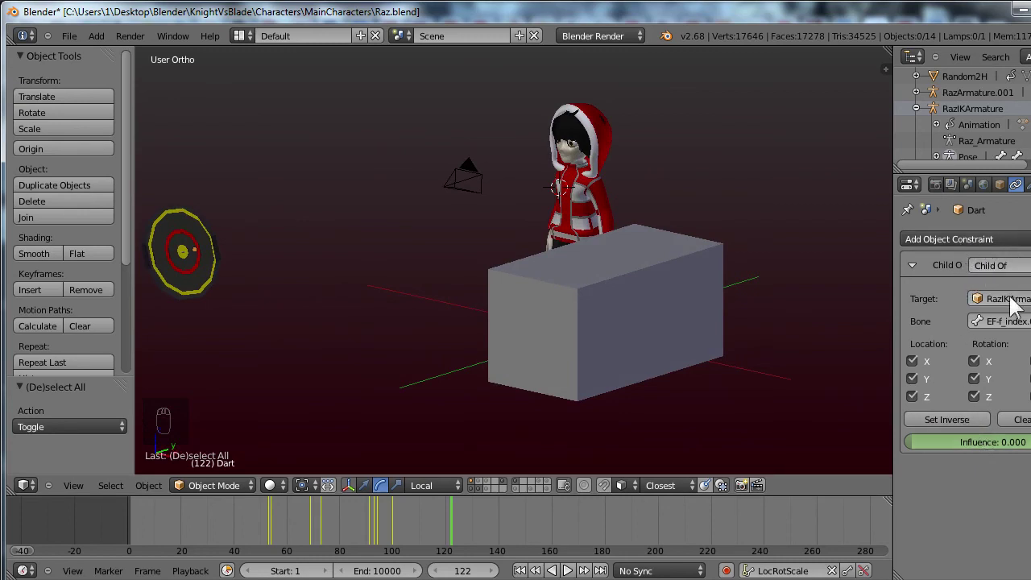
{"action": "middle_click_drag", "start_coordinate": [716, 354], "coordinate": [607, 347]}
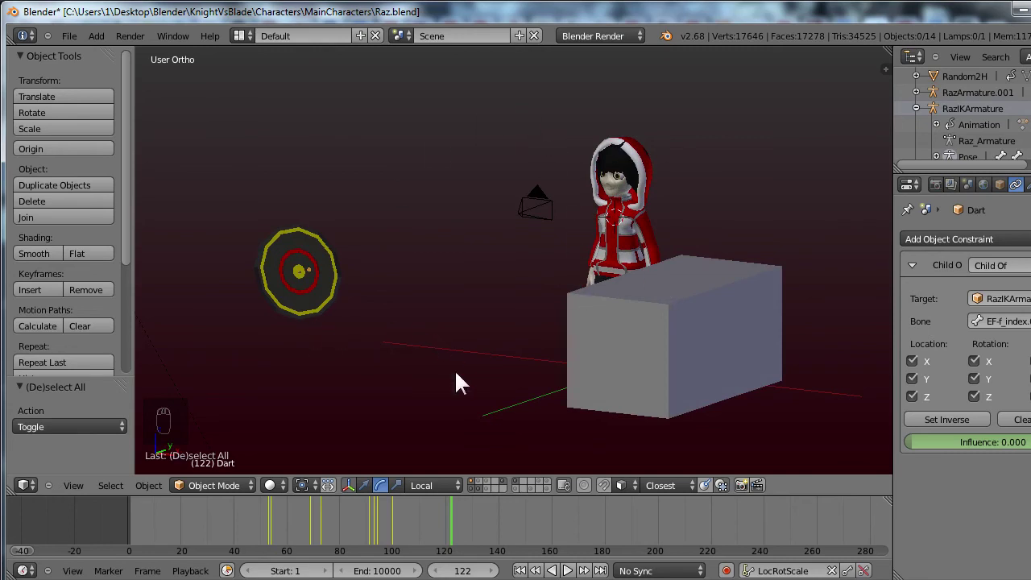
{"action": "key", "text": "shift+Left"}
{"action": "left_click", "coordinate": [567, 570]}
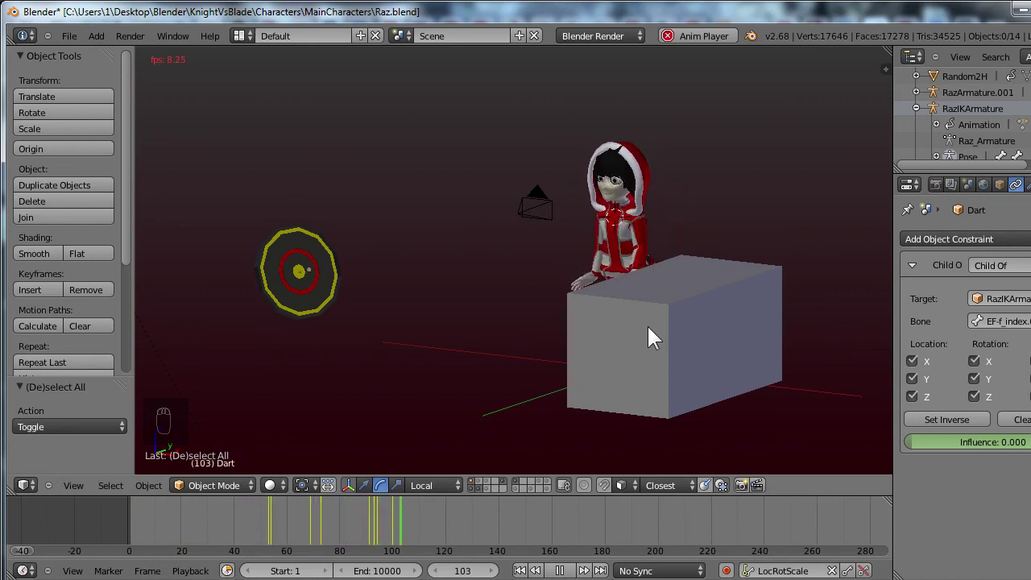
{"action": "left_click", "coordinate": [560, 570]}
Switch to the camera view and play the animation from frame 1.
{"action": "key", "text": "KP_0"}
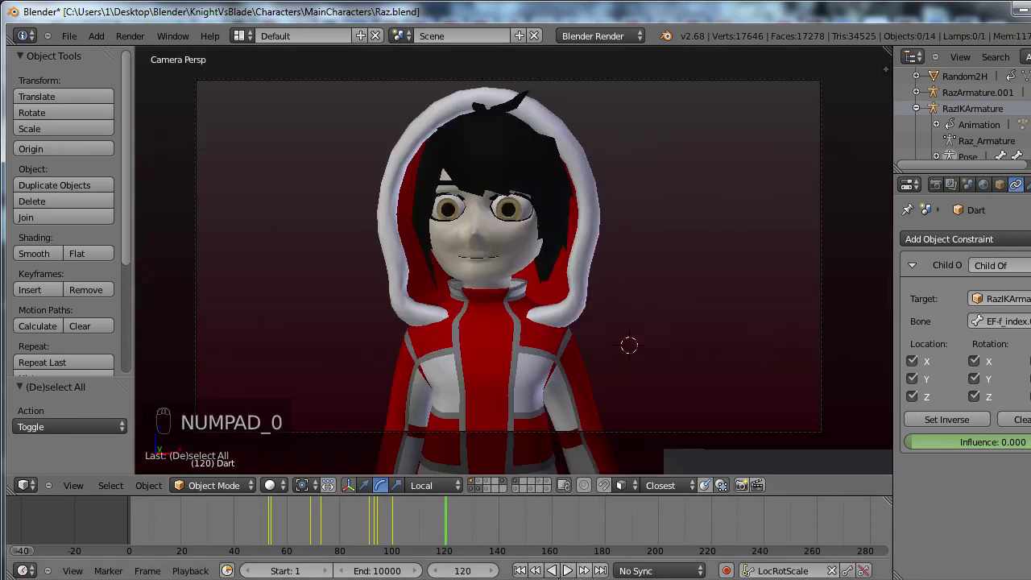
{"action": "key", "text": "shift+Left"}
{"action": "left_click", "coordinate": [567, 570]}
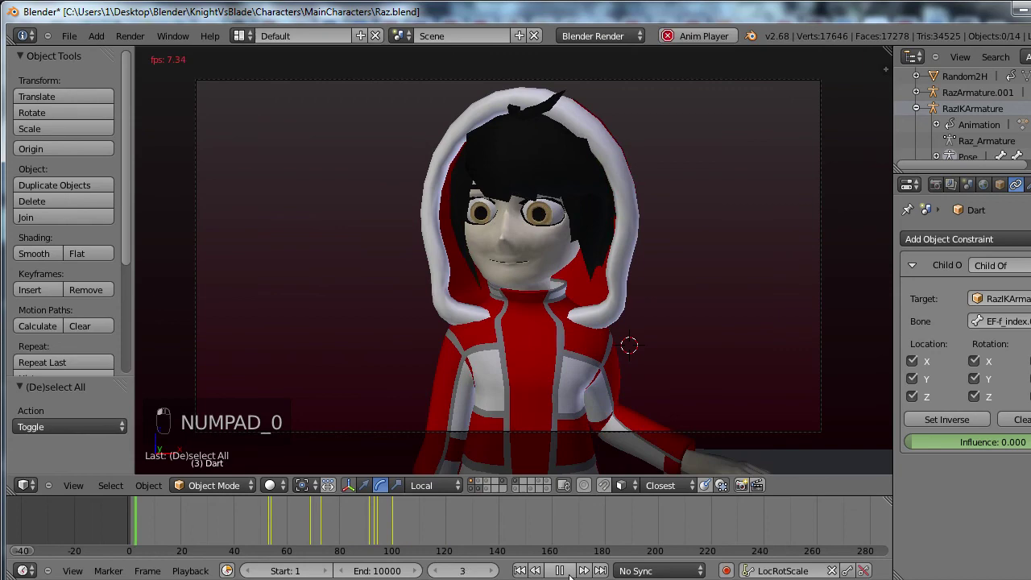